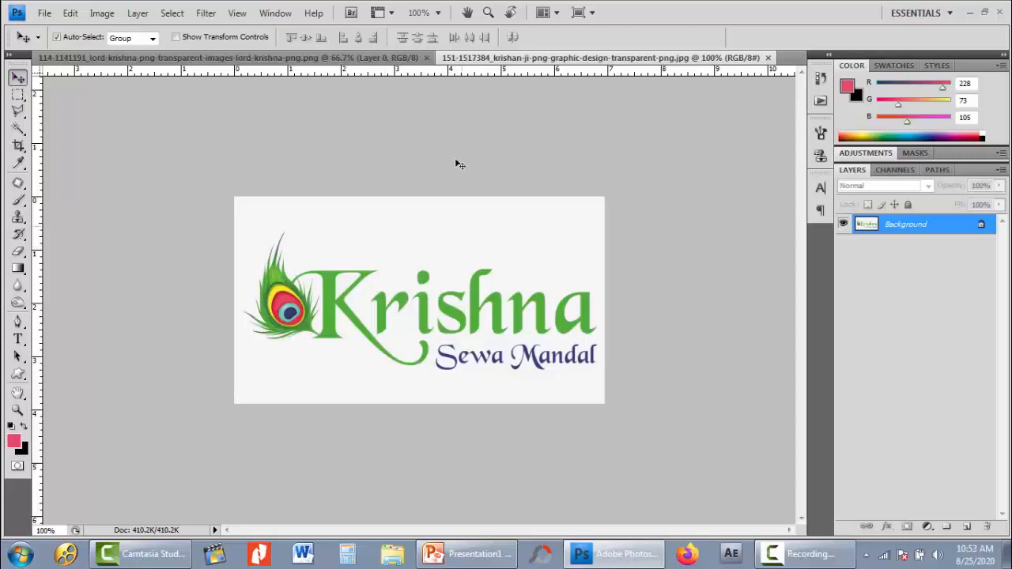
- Convert the locked background of the Krishna Sewa Mandal logo image into a regular layer named Layer 0
click(370, 63)
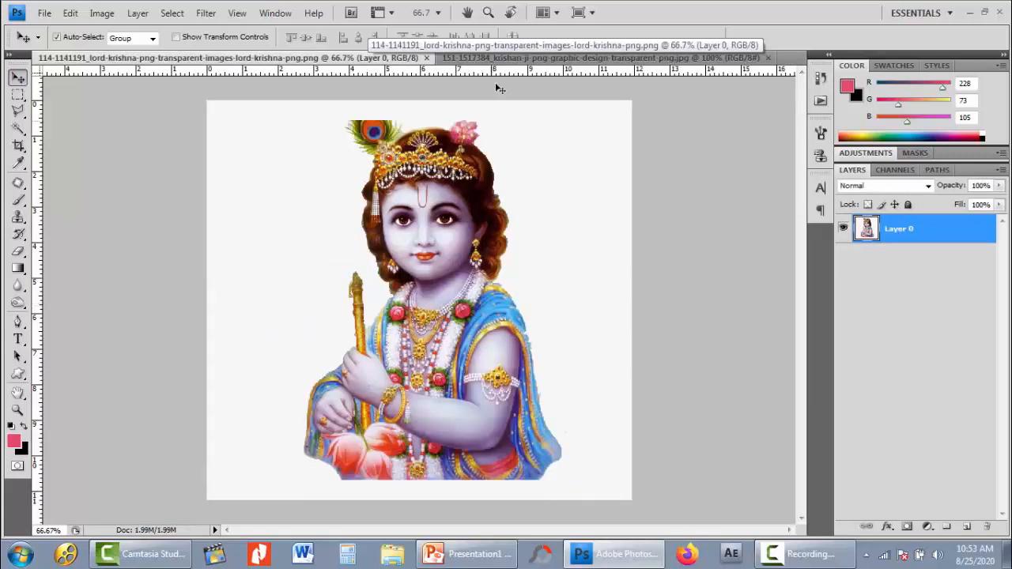
click(503, 64)
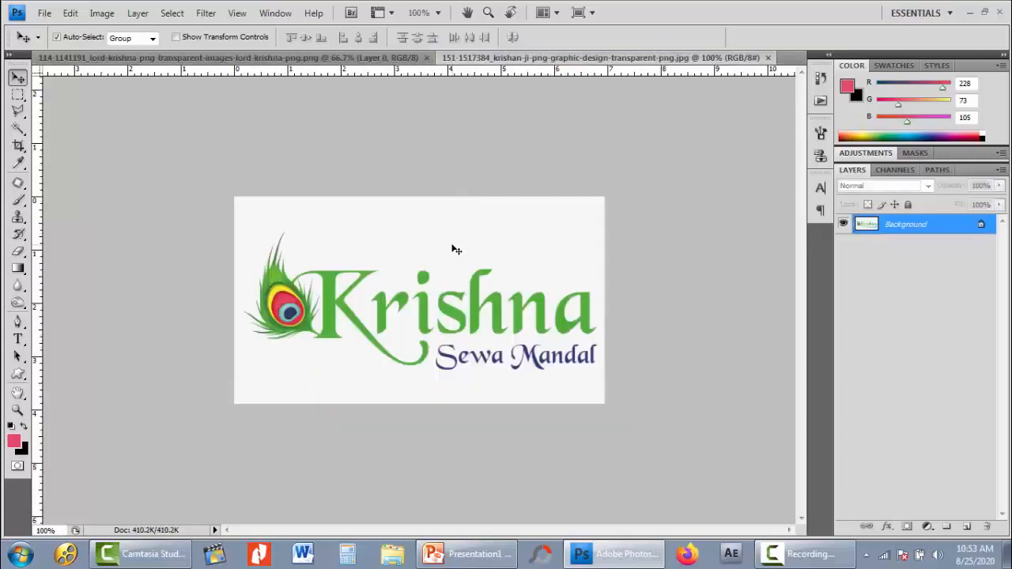
double_click(938, 224)
click(646, 176)
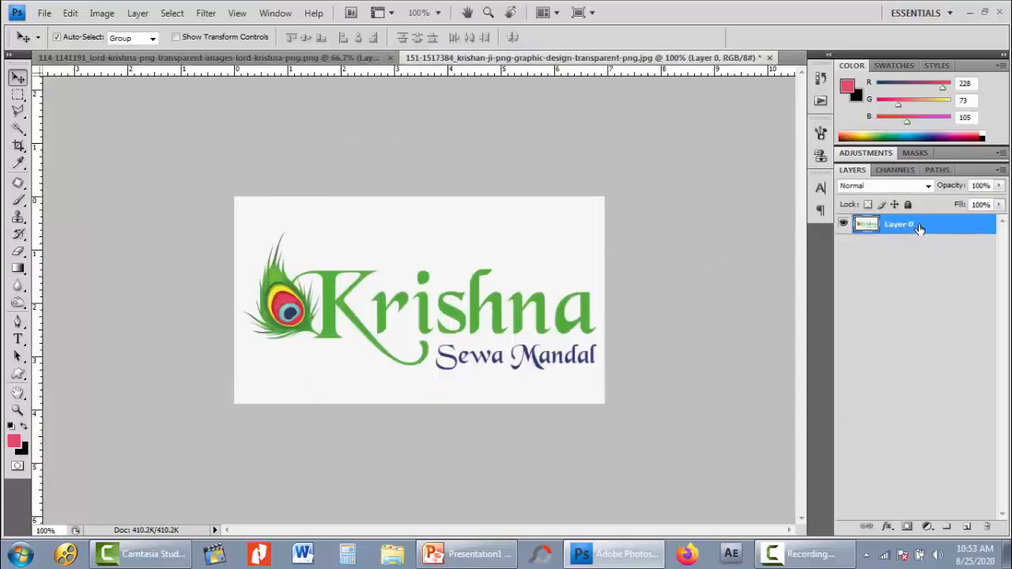
right_click(918, 229)
click(816, 242)
click(546, 224)
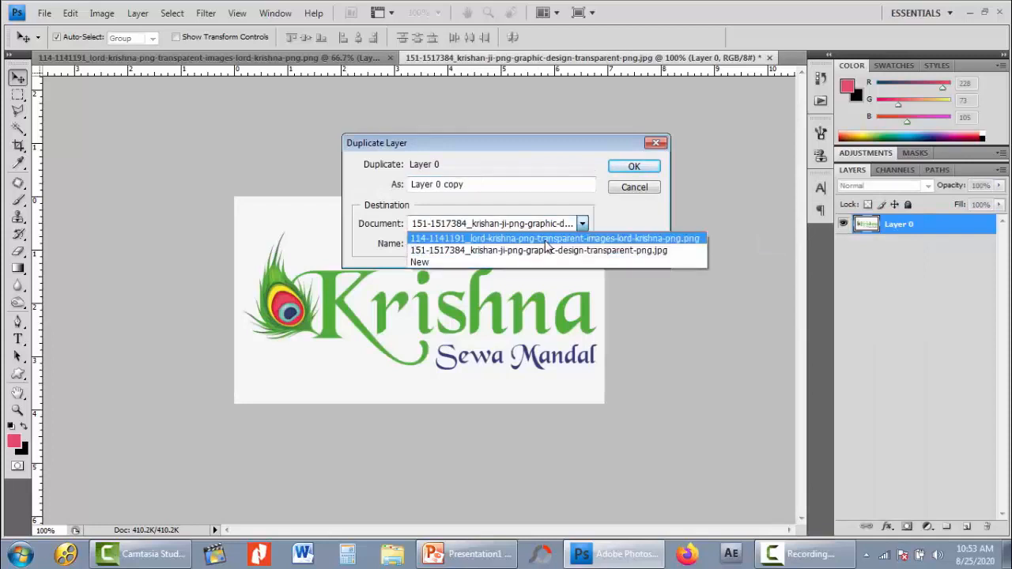
click(545, 240)
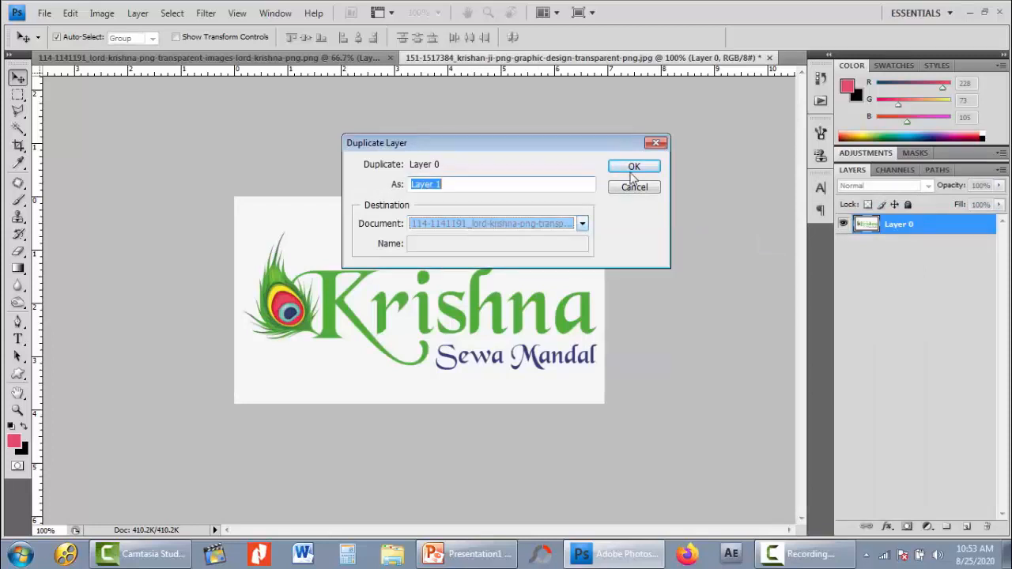
key(Return)
- Move the duplicated logo over the figure's face in the Lord Krishna document and hide Layer 1
click(230, 58)
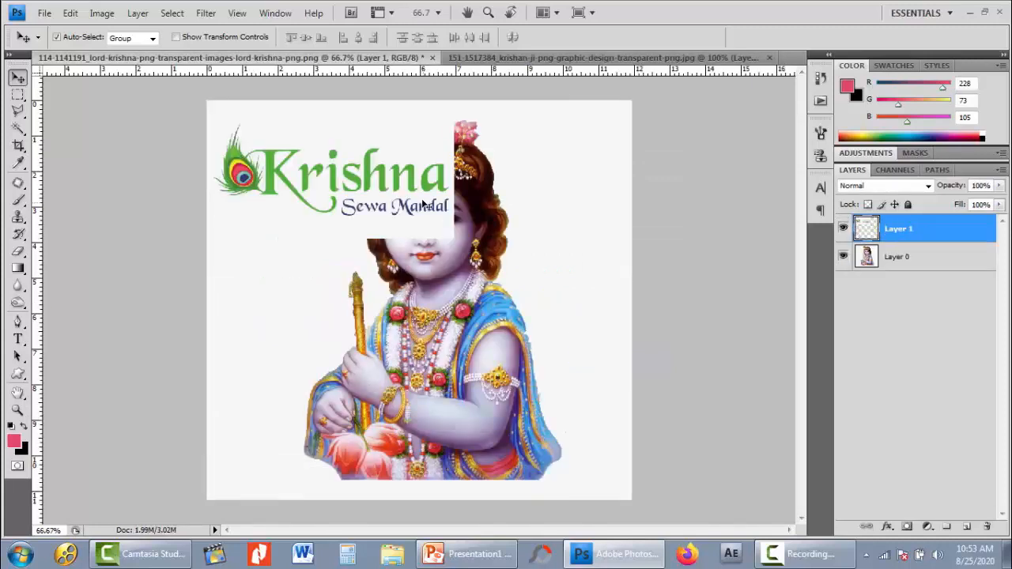
drag(426, 206, 500, 249)
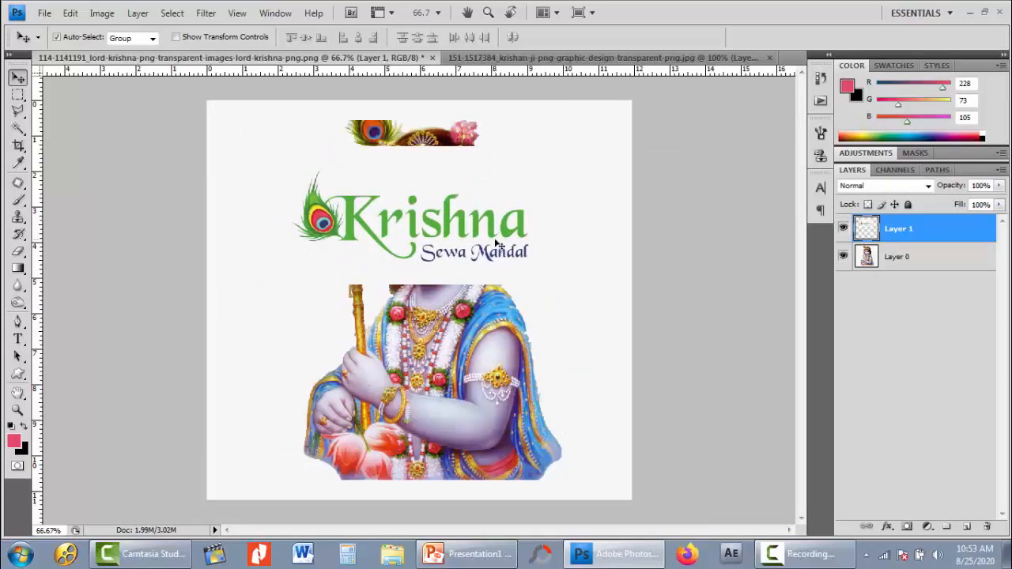
click(843, 229)
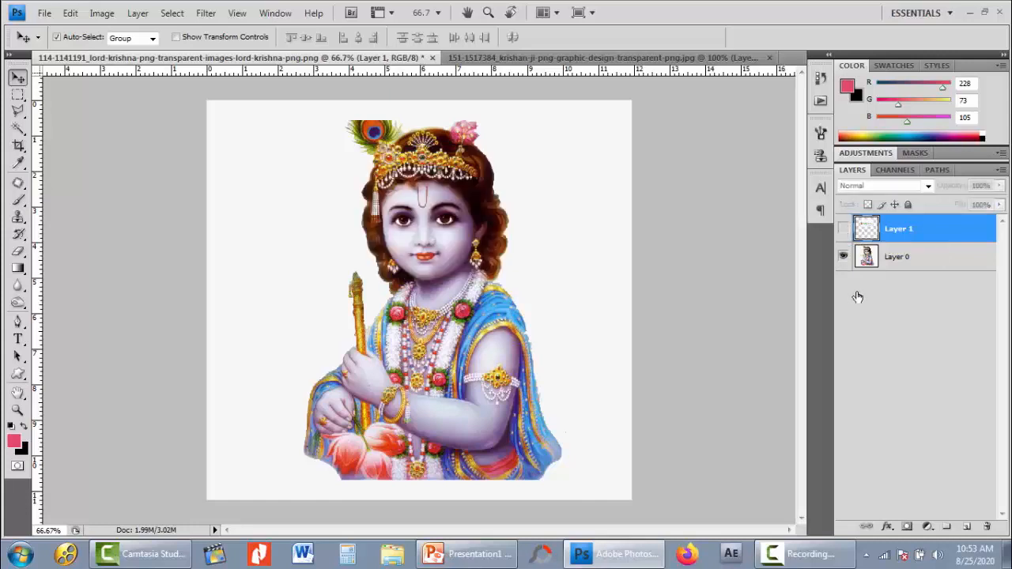
- Bring the logo into the Lord Krishna document again with the Move tool and place it over the face
click(486, 57)
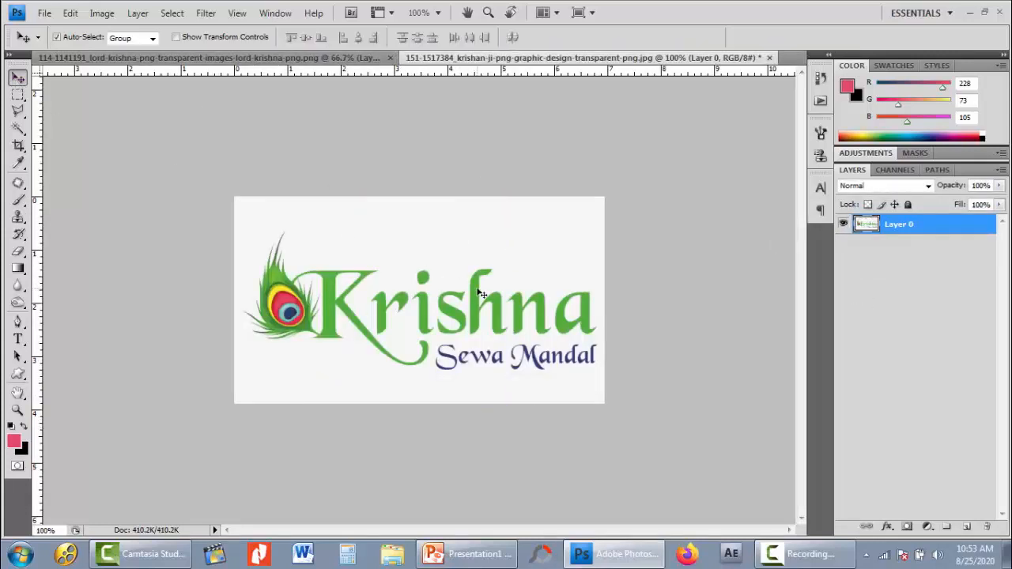
drag(479, 291, 456, 305)
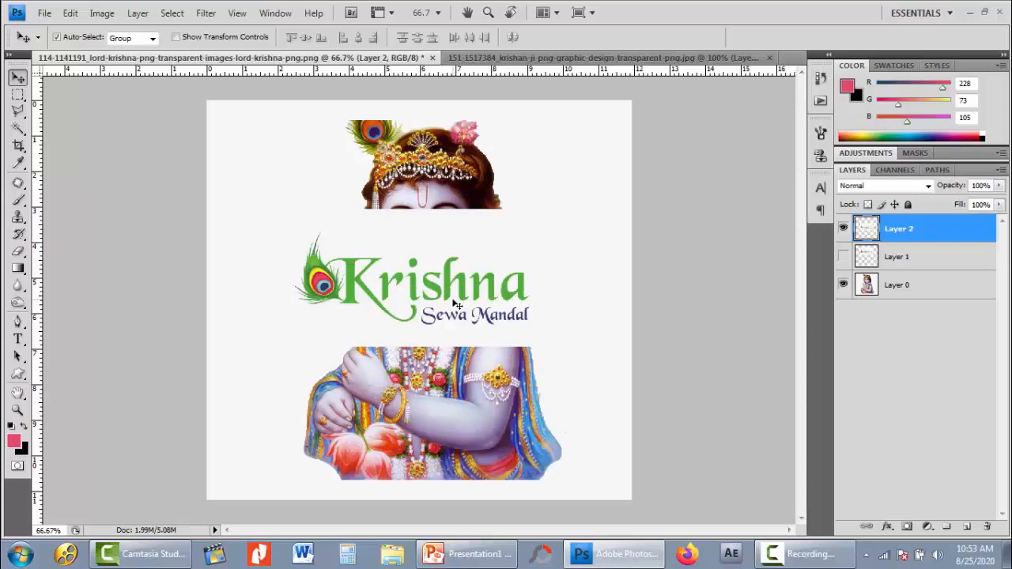
drag(445, 239, 394, 180)
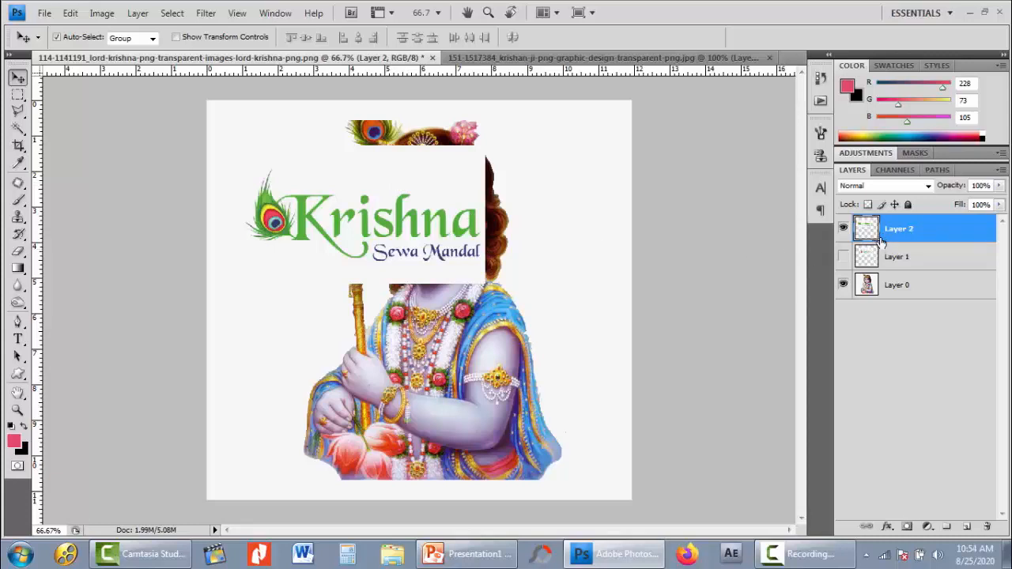
drag(444, 258, 447, 250)
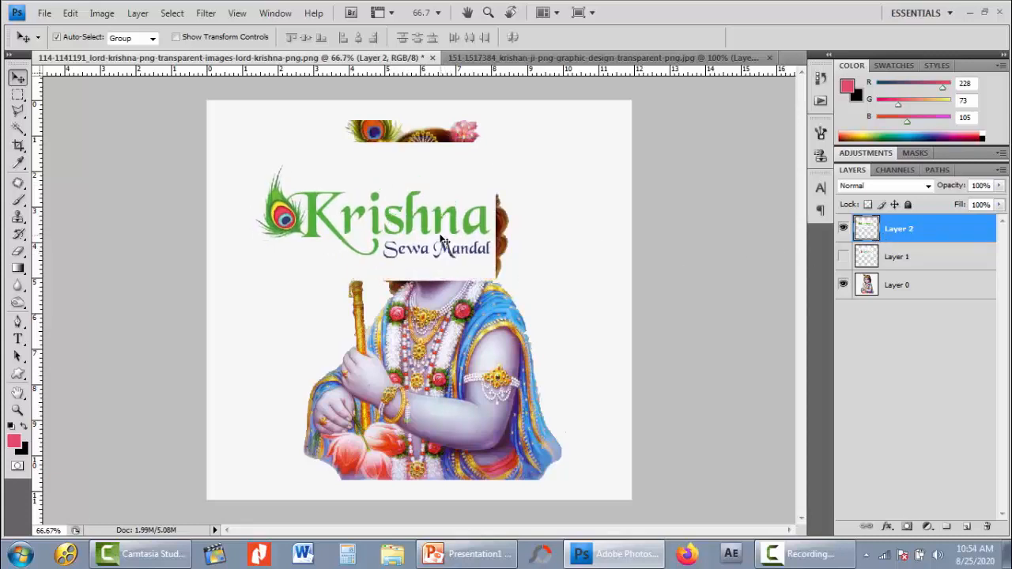
- Make a copy of the Layer 2 logo by moving it with the Move tool and place the copy over the lower torso
key(alt)
key(alt)
key(alt)
mouse_move(443, 237)
mouse_down()
mouse_move(443, 327)
mouse_move(492, 401)
mouse_move(503, 410)
mouse_move(540, 382)
mouse_move(546, 390)
mouse_up()
drag(437, 254, 421, 248)
drag(463, 357, 472, 341)
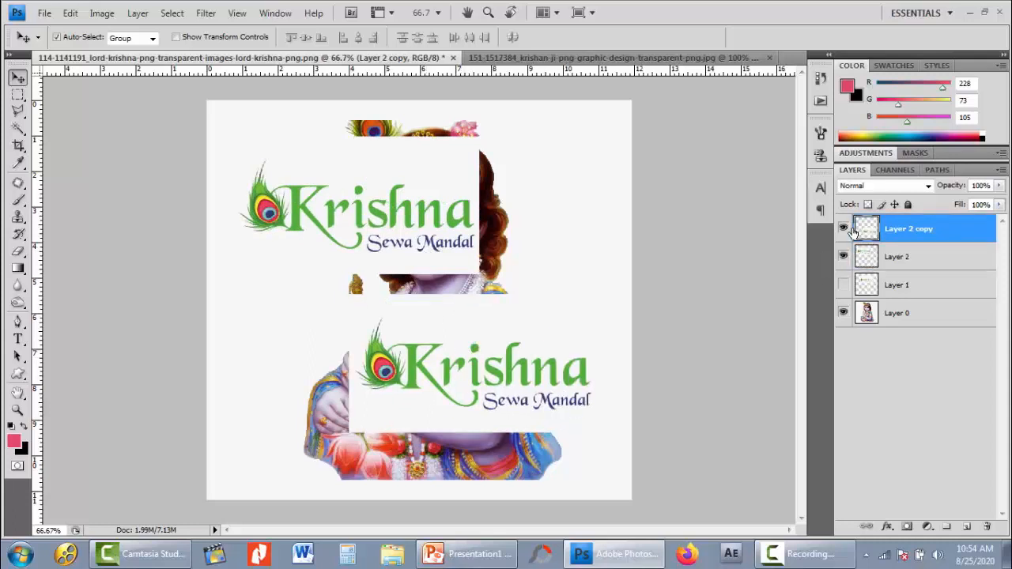
- Hide Layer 2 copy, shift the remaining logo slightly down and right, and hide Layer 2
click(843, 228)
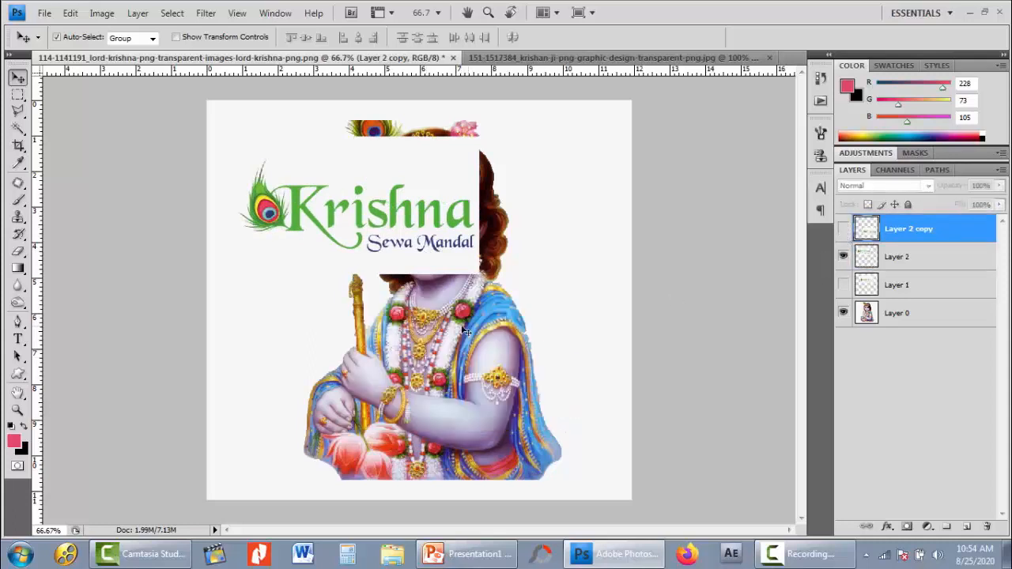
drag(441, 251, 457, 258)
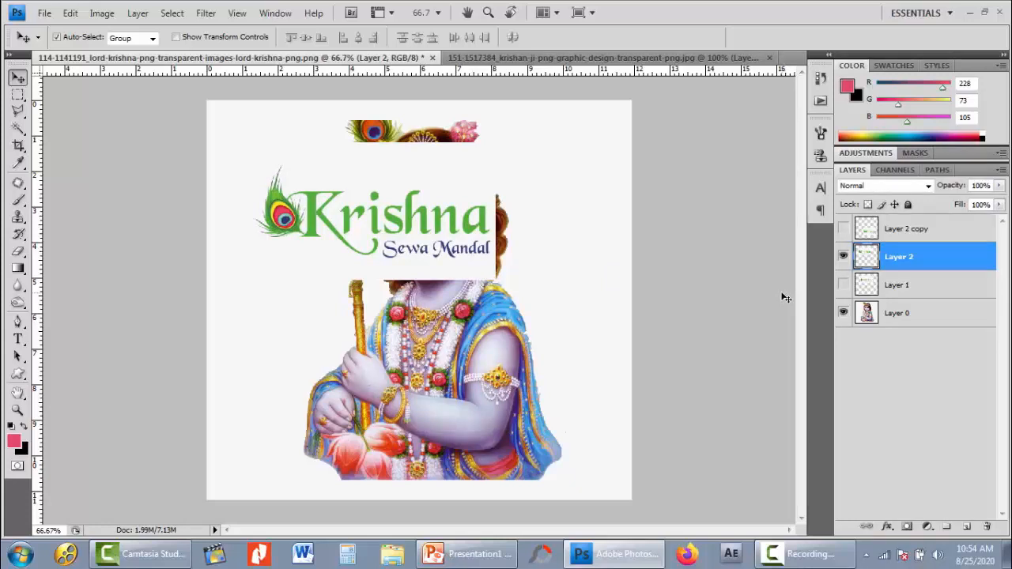
click(843, 257)
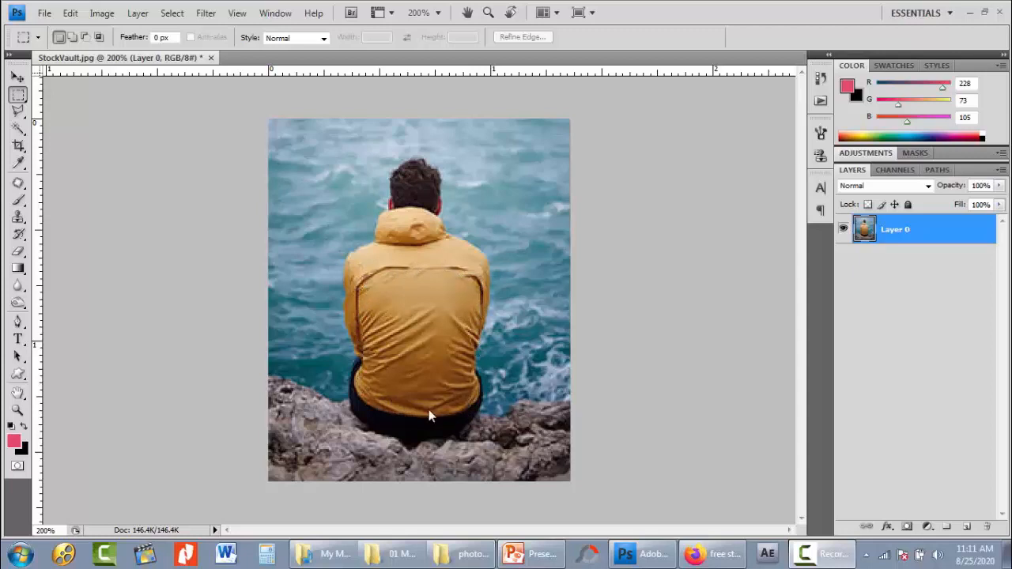
- Select the back panel of the yellow jacket in StockVault.jpg with the Polygonal Lasso, following its seams and lower hem
click(16, 111)
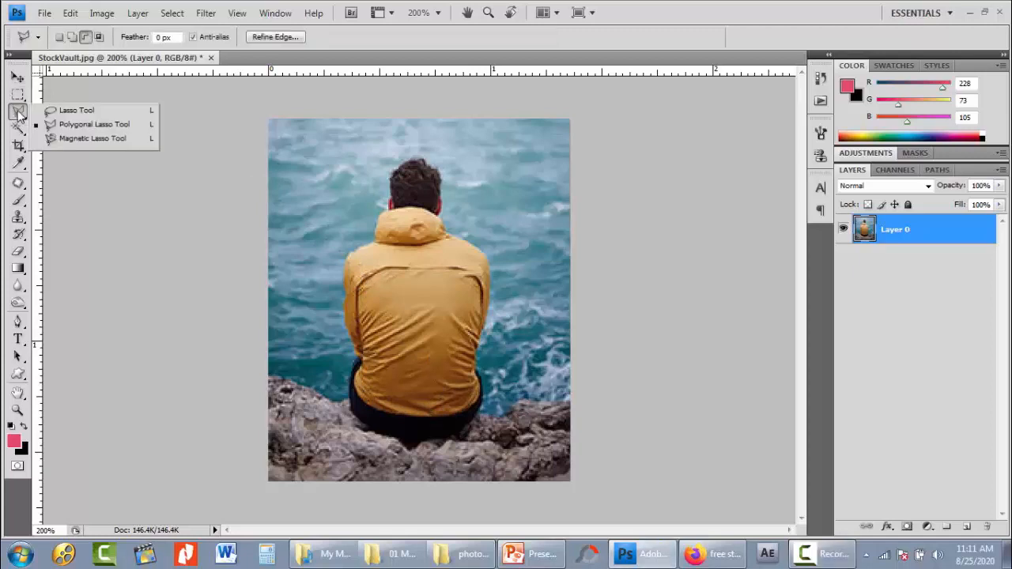
click(82, 127)
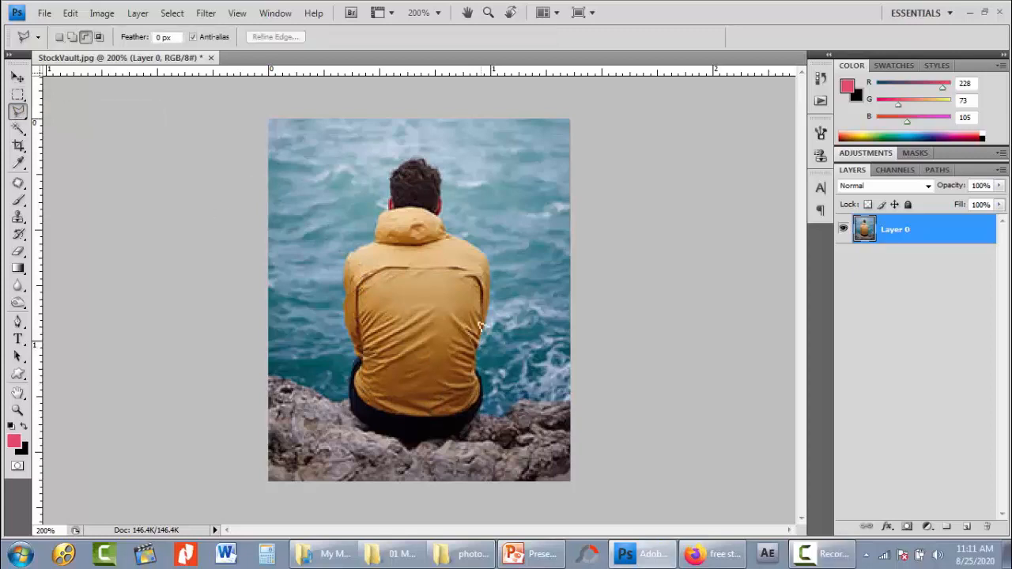
click(478, 276)
click(451, 267)
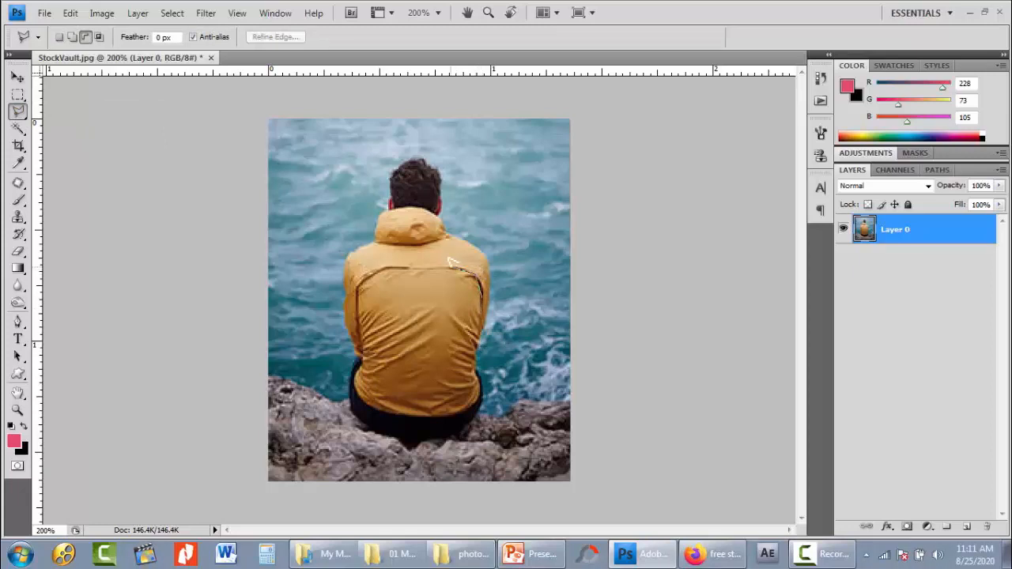
click(360, 273)
click(358, 364)
click(355, 393)
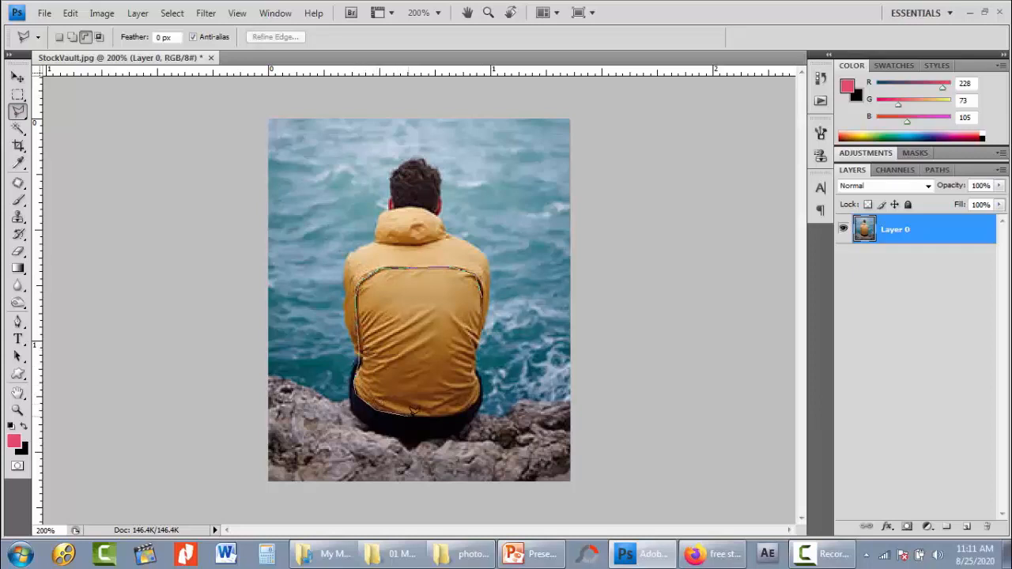
click(466, 411)
click(479, 398)
click(479, 383)
click(476, 371)
click(484, 294)
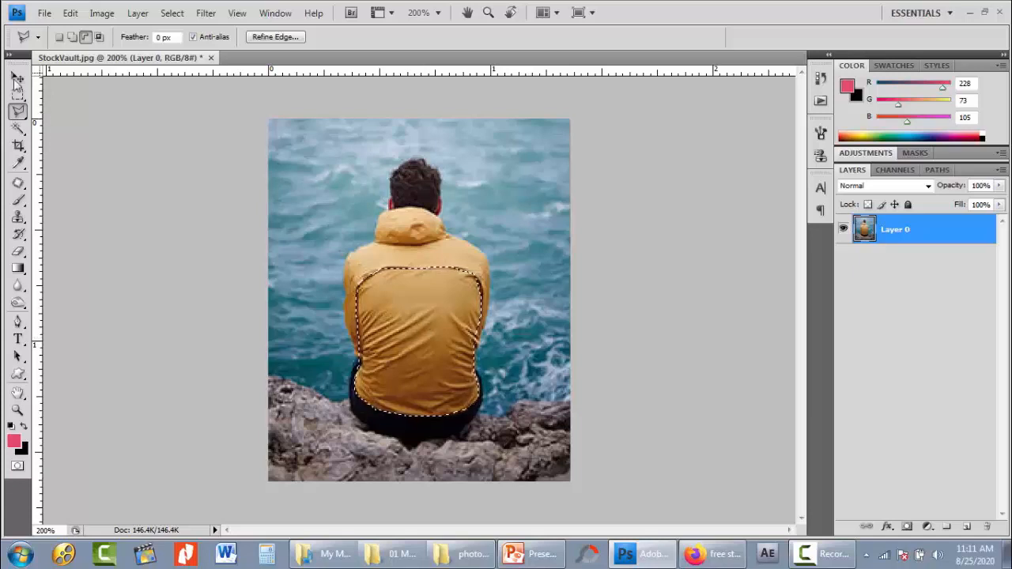
- Try nudging the selected jacket panel's pixels up and right over the sea with the Move tool, and undo the nudges
key(v)
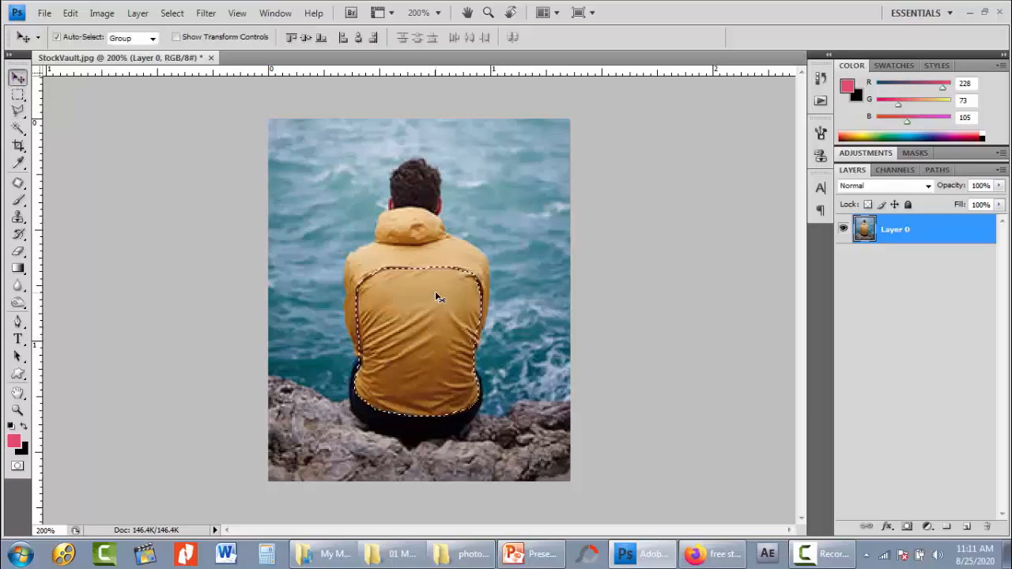
key(Right)
key(Right)
key(Right)
key(Right)
key(Right)
key(Right)
key(Right)
key(Right)
key(Right)
key(Right)
key(Right)
key(Right)
key(Right)
key(Right)
key(Right)
key(Right)
key(Right)
key(Right)
key(Right)
key(Right)
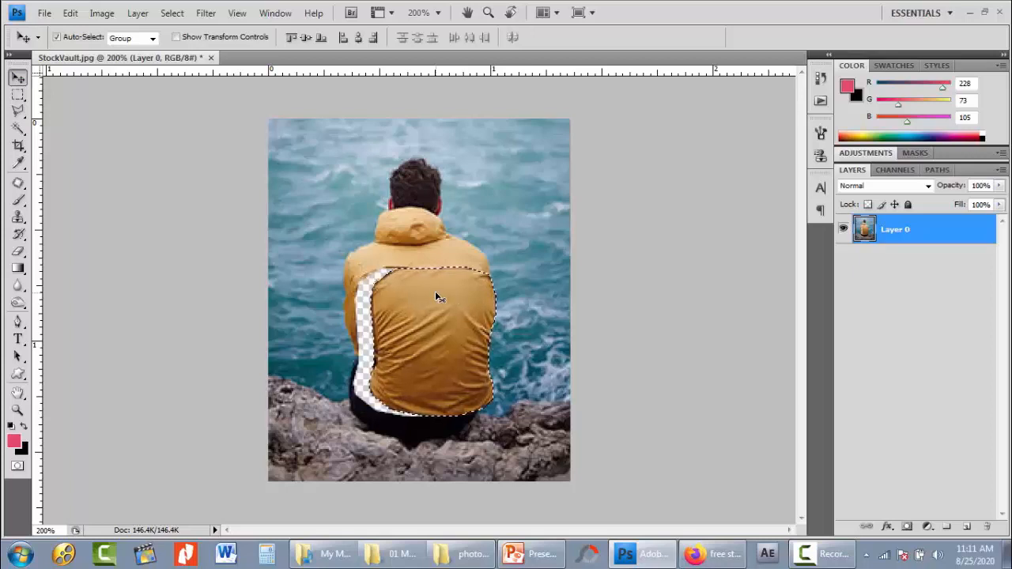
key(Up)
key(Up)
key(Up)
key(Up)
key(Up)
key(Up)
key(Up)
key(Up)
key(Up)
key(Up)
key(Up)
key(Up)
key(Up)
key(Up)
key(Up)
key(Up)
key(Up)
key(Up)
key(Up)
key(Up)
key(Right)
key(Right)
key(Right)
key(Right)
key(Right)
key(Right)
key(Right)
key(Right)
key(Right)
key(Right)
key(Right)
key(Right)
key(Right)
key(Right)
key(Right)
key(Right)
key(Right)
key(Right)
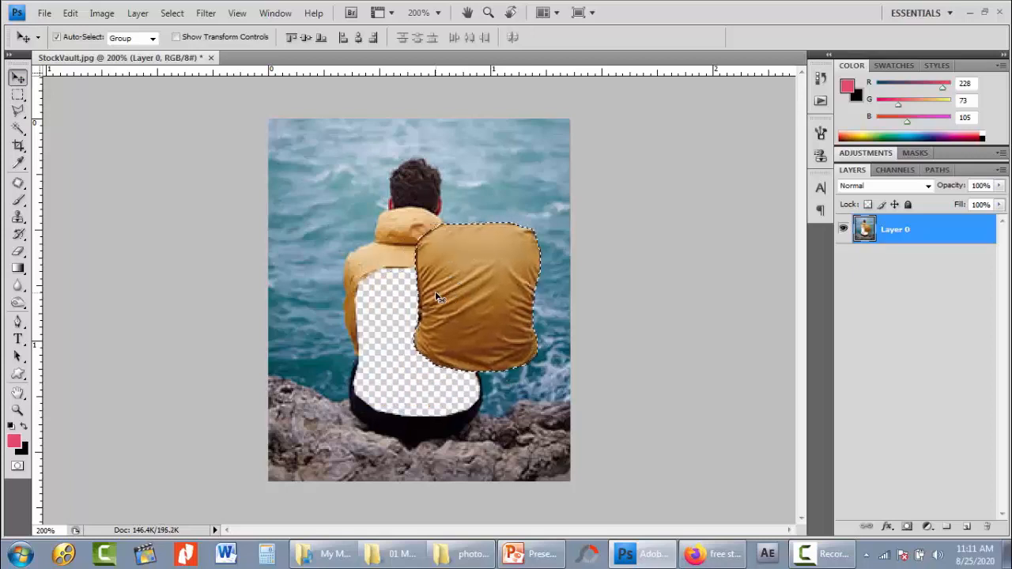
key(Up)
key(Up)
key(Up)
key(Up)
key(Up)
key(Up)
key(Up)
key(Up)
key(Up)
key(Up)
key(Up)
key(Up)
key(Up)
key(Up)
key(Up)
key(Up)
key(Up)
key(Up)
key(Up)
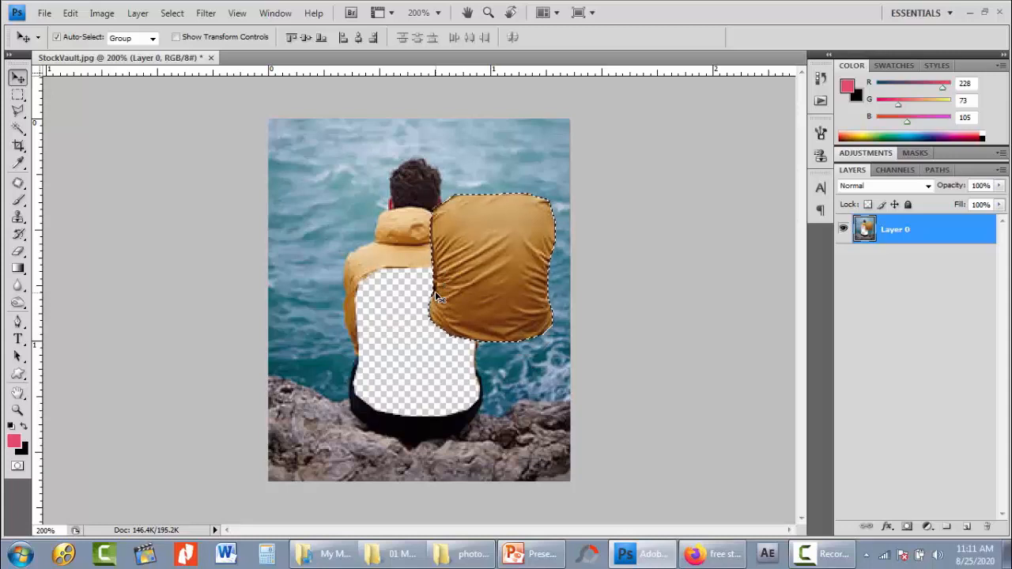
key(Up)
key(Up)
key(Up)
key(Up)
key(Up)
key(Up)
key(Up)
key(Up)
key(Up)
key(Up)
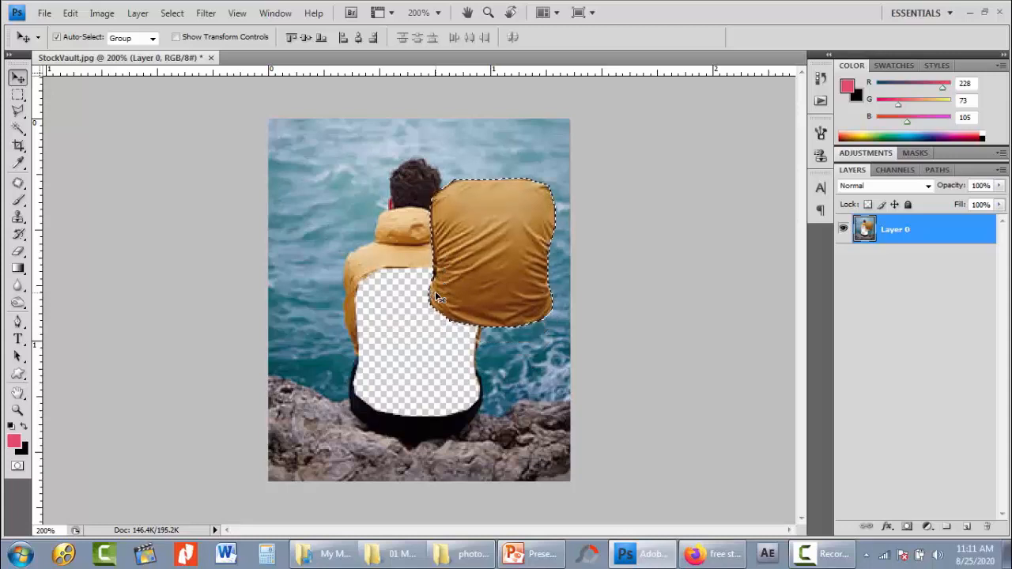
key(Up)
key(Up)
key(Up)
key(Up)
key(Up)
key(Up)
key(Up)
key(Up)
key(Up)
key(Up)
key(Down)
key(Down)
key(Down)
key(Down)
key(Down)
key(Down)
key(Down)
key(Down)
key(Down)
key(Down)
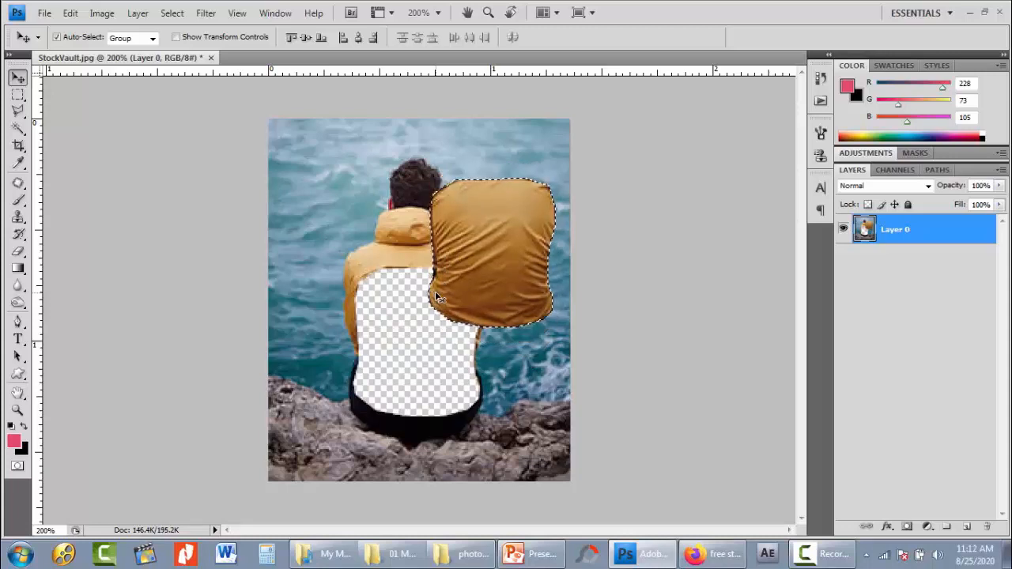
key(Down)
key(Down)
key(Down)
key(Down)
key(Down)
key(Down)
key(Down)
key(Down)
key(Down)
key(Down)
key(Down)
key(Down)
key(Down)
key(Down)
key(Down)
key(Down)
key(Down)
key(Down)
key(Down)
key(ctrl+z)
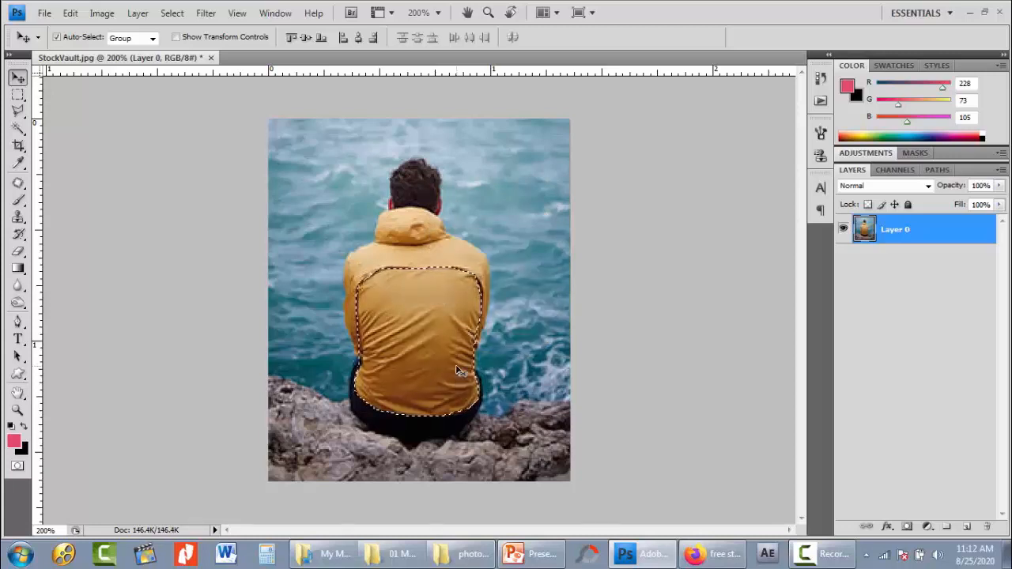
- Nudge only the selection outline up and right over the sea beside the man's head, using the Rectangular Marquee tool
click(19, 96)
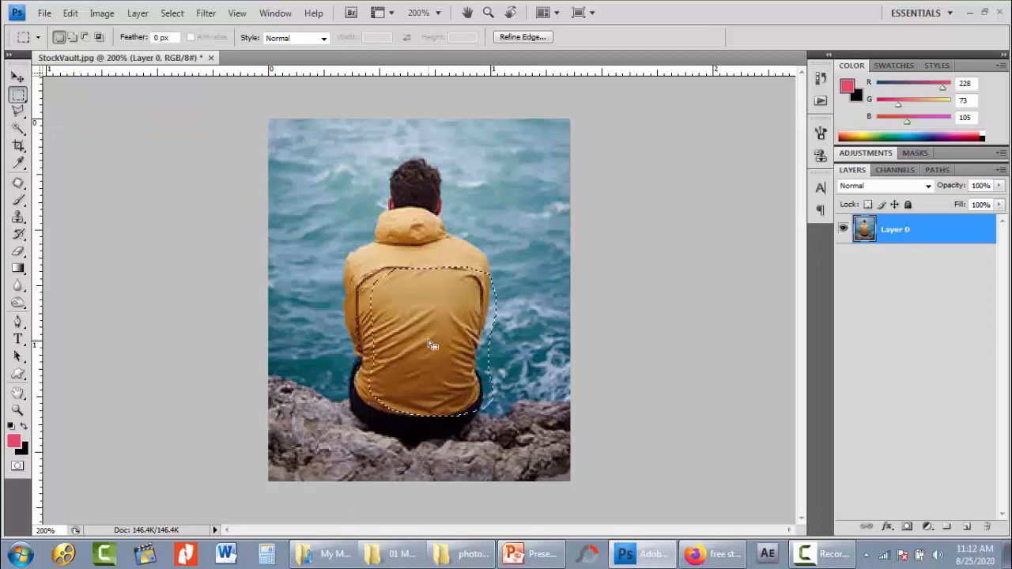
key(shift+Right)
key(shift+Right)
key(shift+Right)
key(shift+Right)
key(shift+Up)
key(shift+Up)
key(shift+Up)
key(shift+Up)
key(shift+Up)
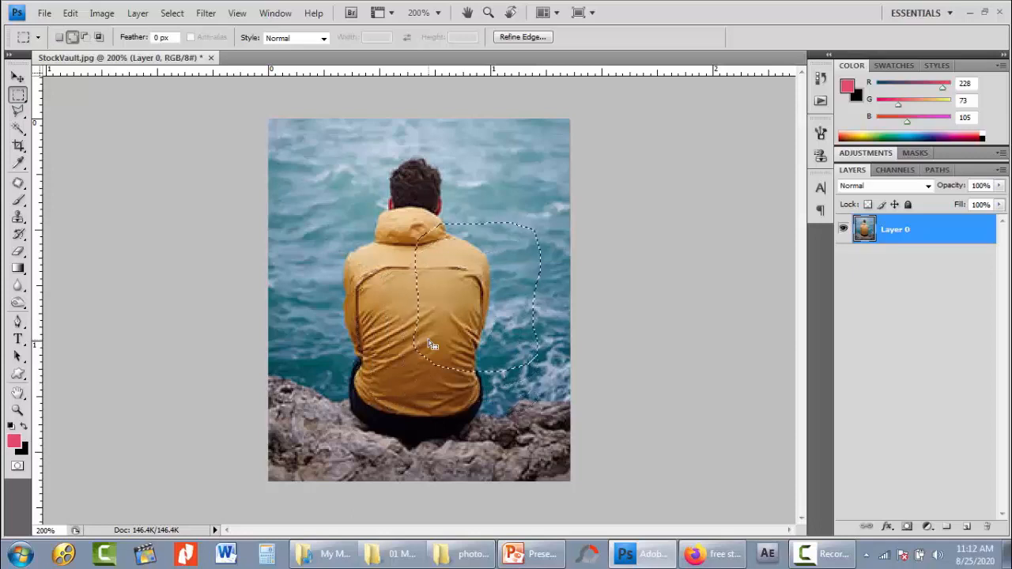
key(shift+Up)
key(shift+Up)
key(shift+Up)
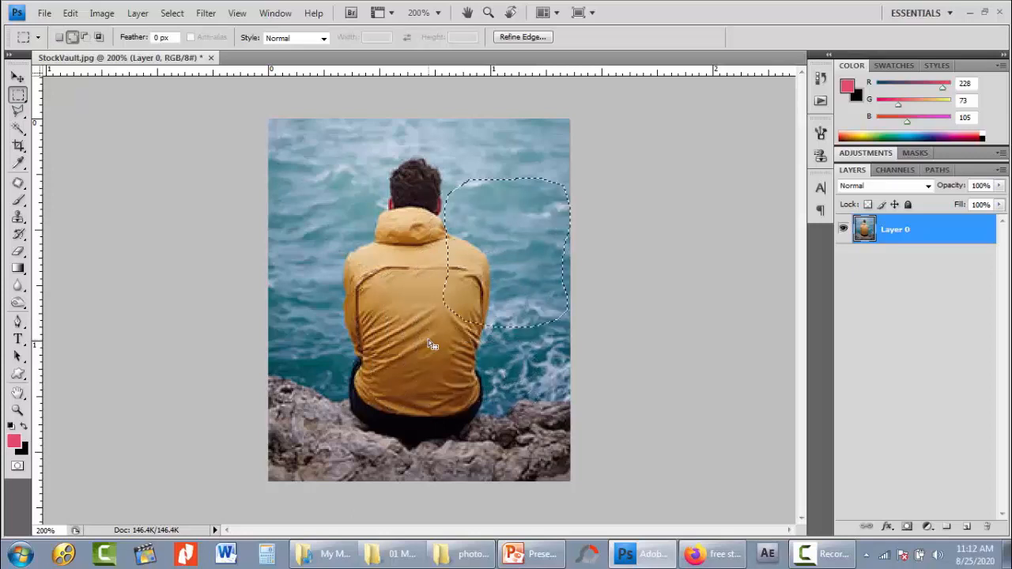
key(shift+Left)
key(shift+Up)
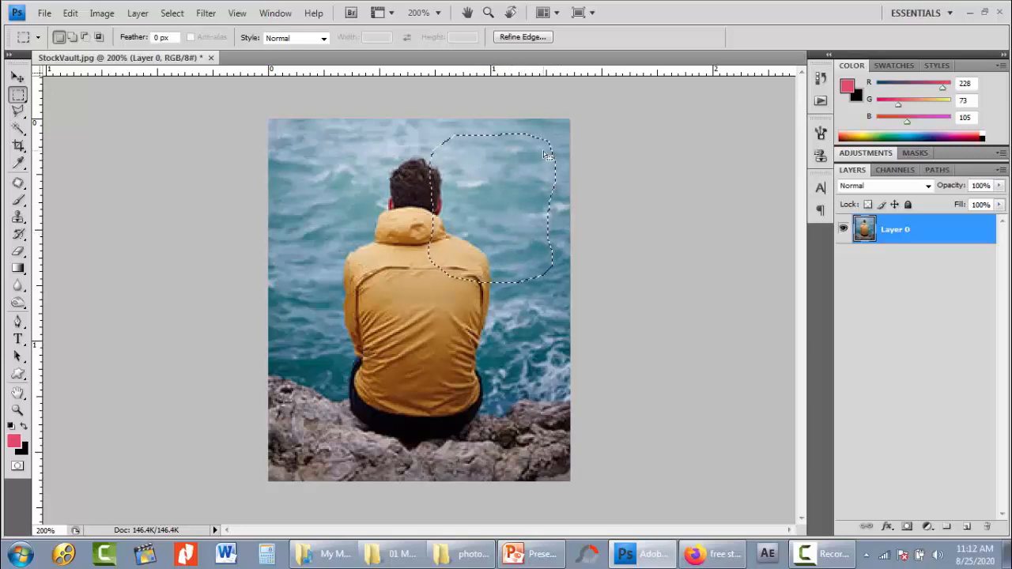
- Scale the selection outline down proportionally with Transform Selection, linking its width and height, and apply the transformation
click(172, 14)
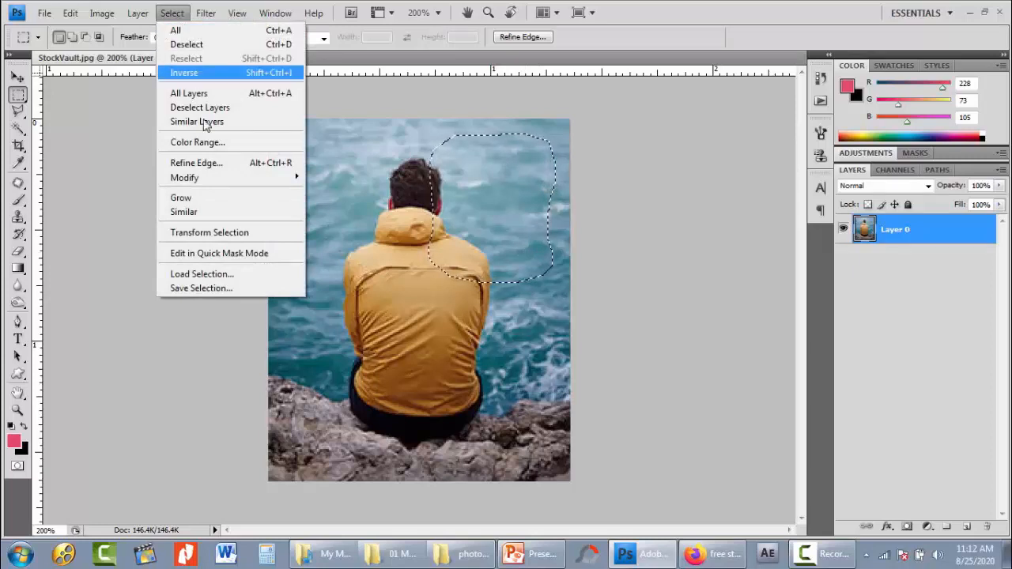
click(231, 234)
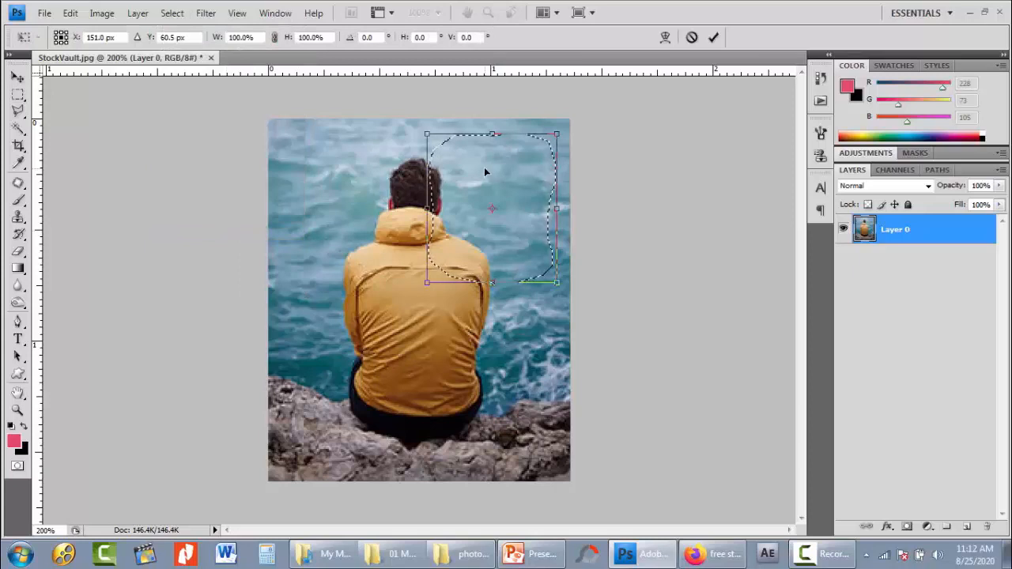
click(274, 38)
drag(220, 38, 199, 41)
click(712, 37)
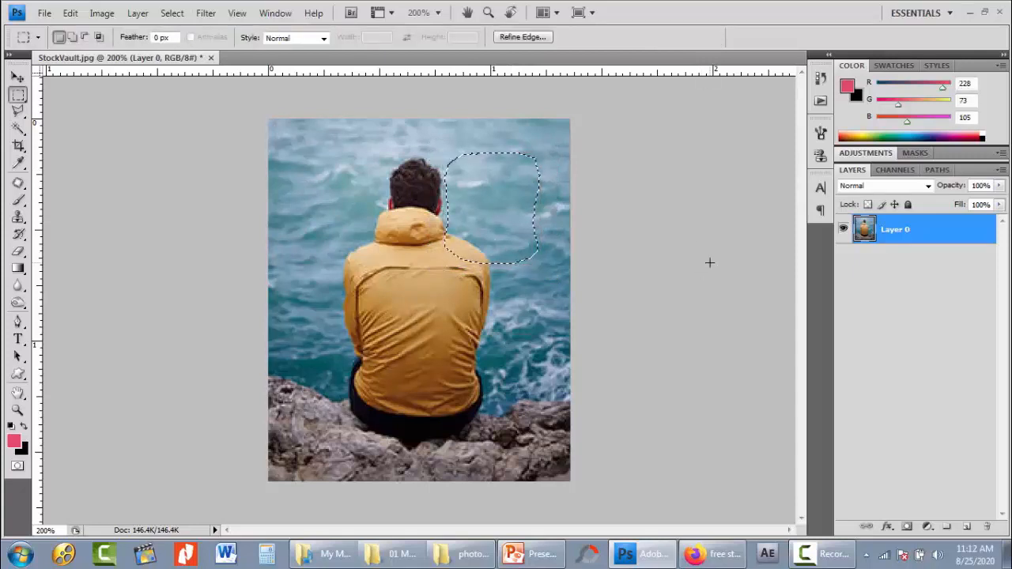
- Nudge the selection outline up and right over the open sea near the photo's upper-right corner, without moving any pixels
key(shift+Up)
key(shift+Up)
key(shift+Right)
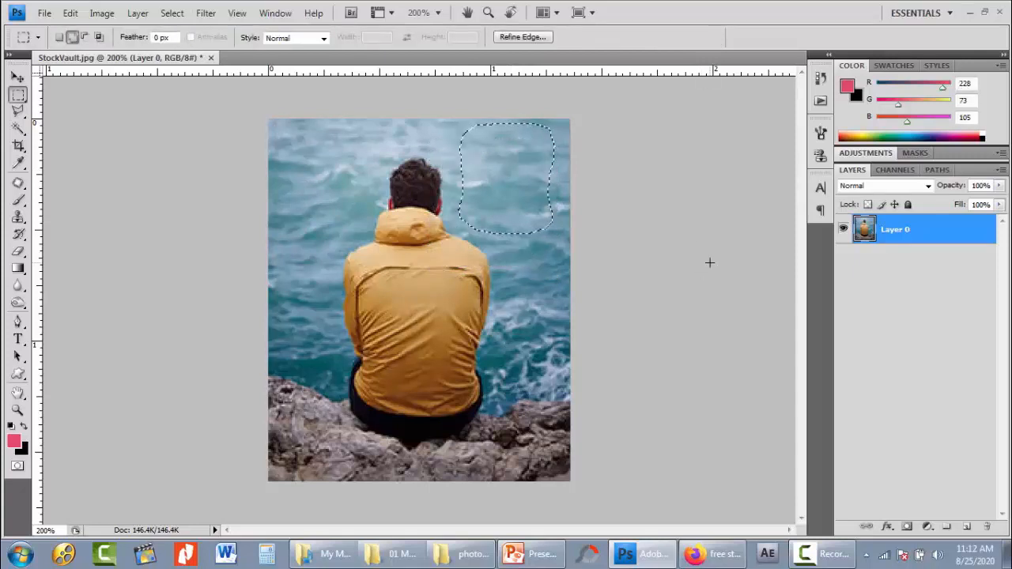
key(Right)
key(Right)
key(Right)
key(Right)
key(Right)
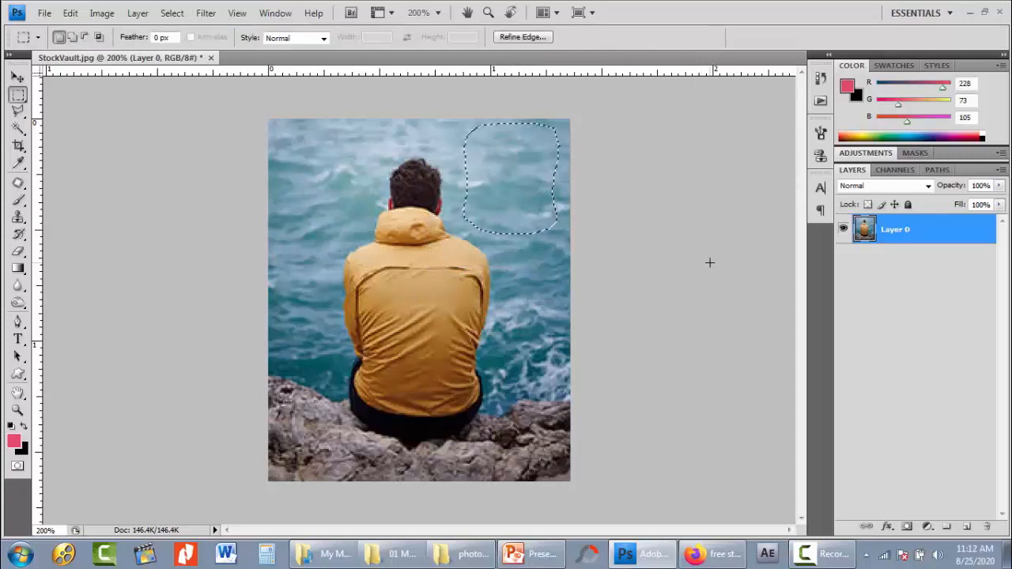
key(Down)
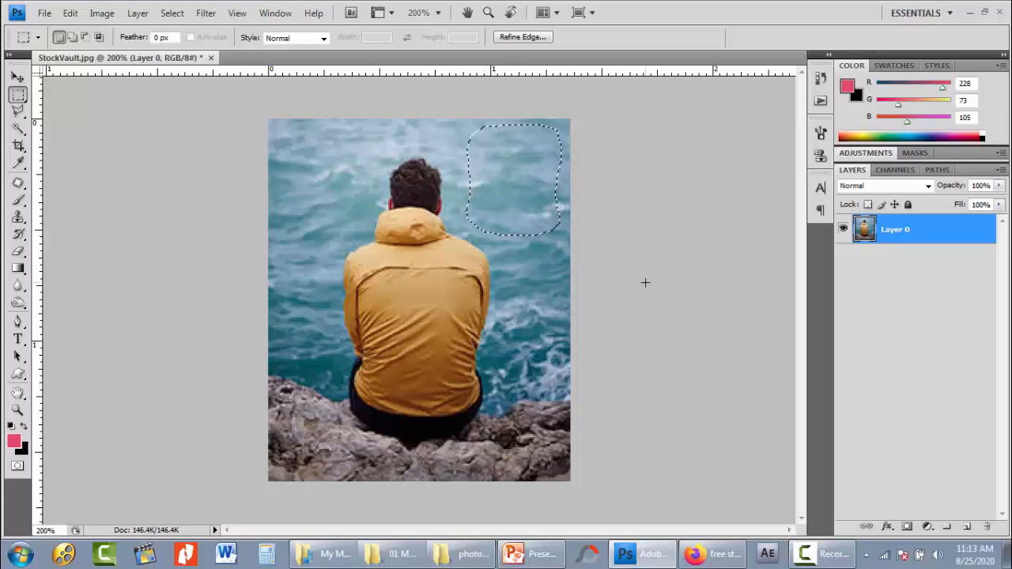
- Copy and paste the selected sea area onto a new layer, and move the patch over the back of the jacket
click(70, 13)
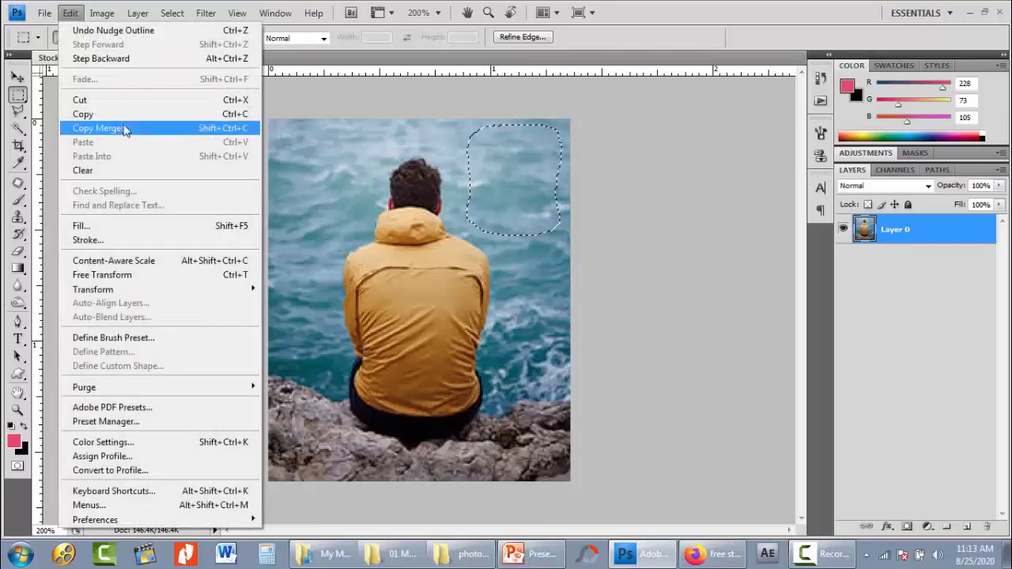
click(126, 112)
click(69, 13)
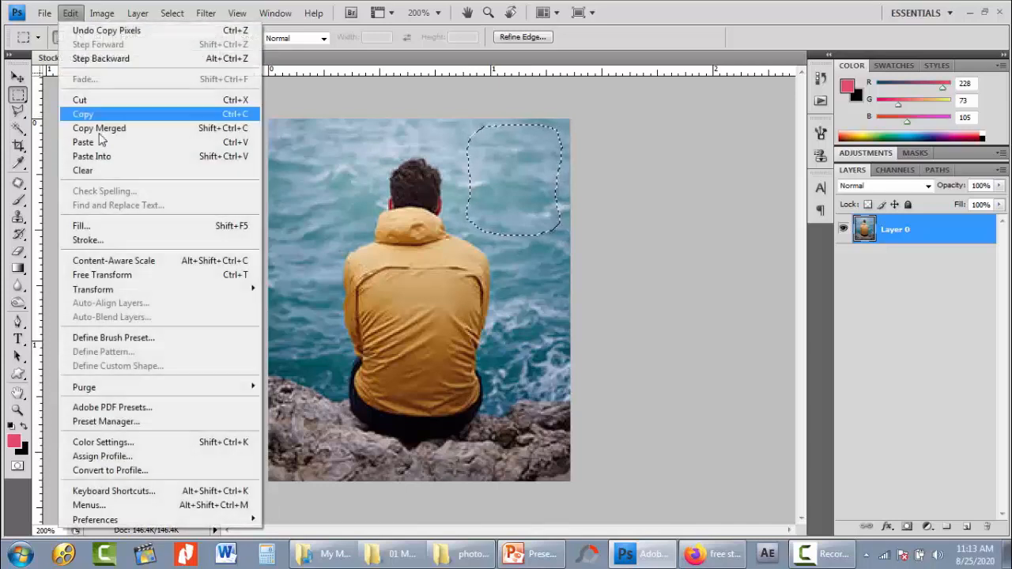
click(102, 139)
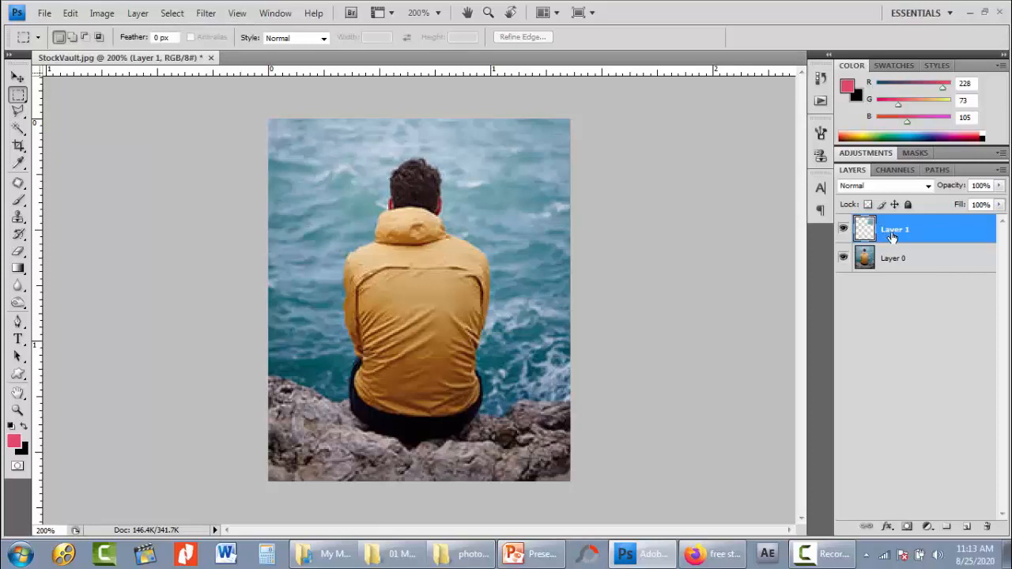
key(v)
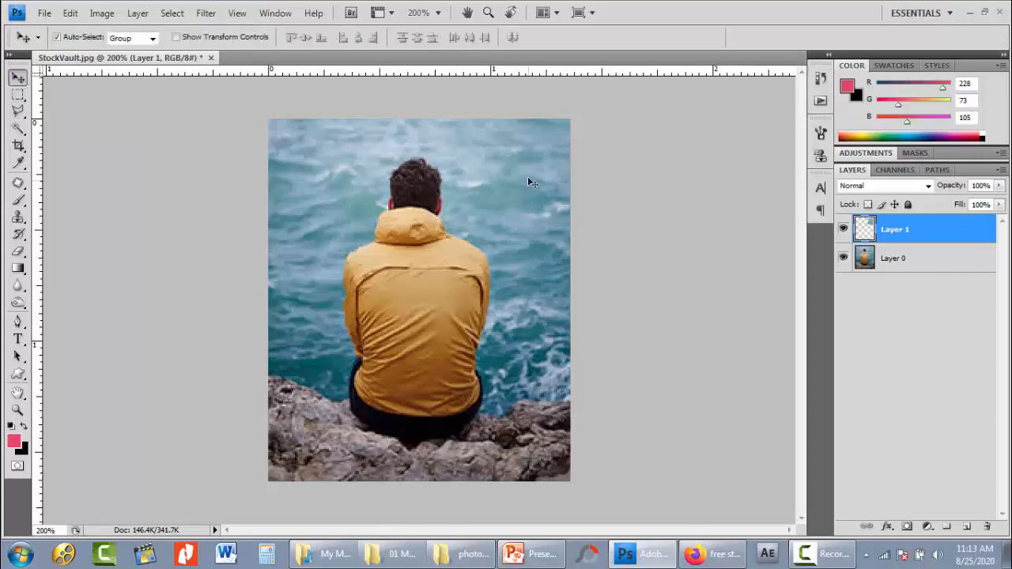
drag(528, 176, 434, 332)
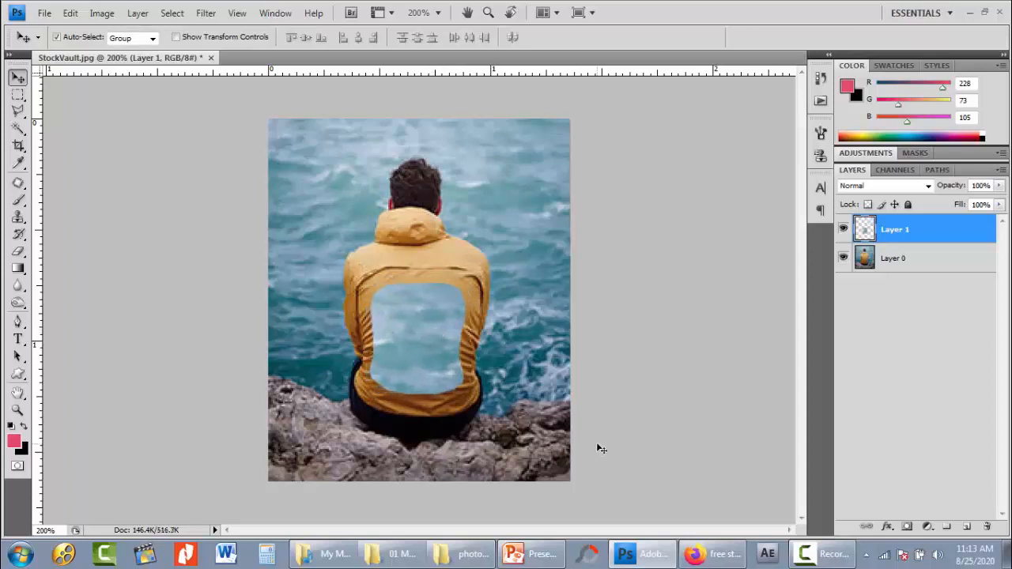
- Scale the sea patch up proportionally to about 132% with Free Transform so it covers the jacket's back panel, and apply it
key(ctrl+t)
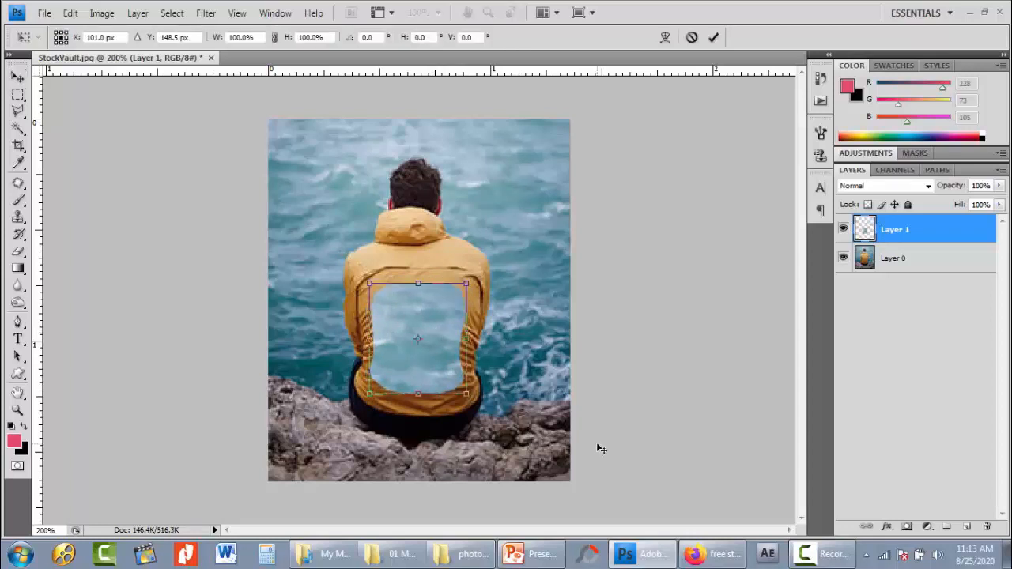
click(274, 37)
drag(215, 42, 237, 41)
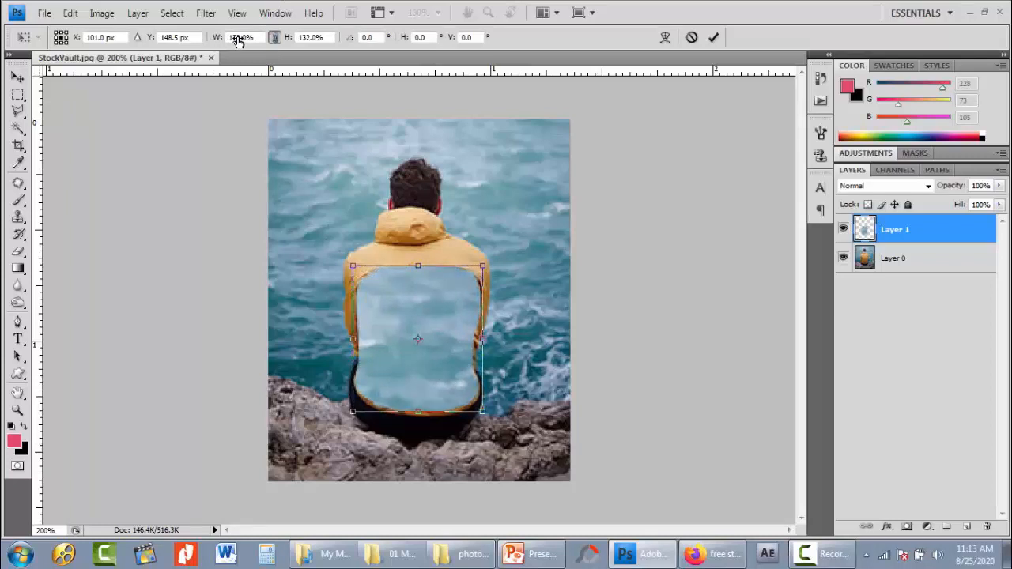
click(714, 37)
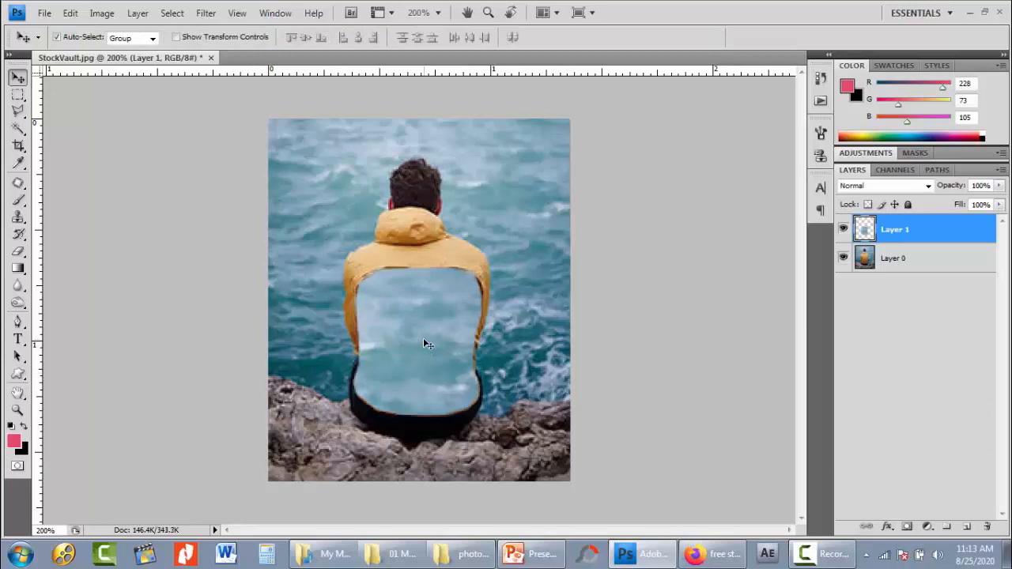
- Soften the sea patch's edges along the jacket's seams with the Eraser, using a soft brush of size 30
key(e)
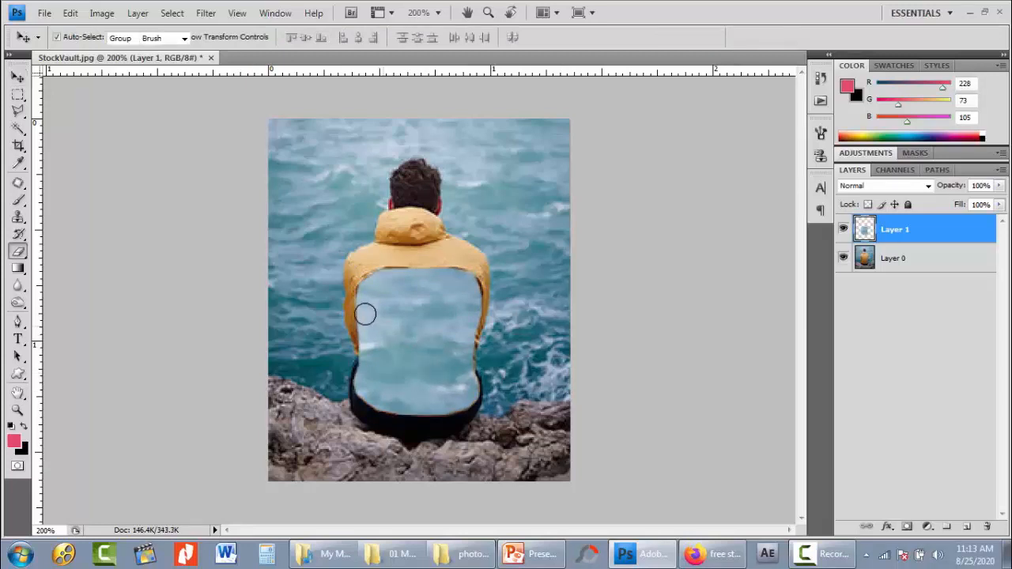
key(bracketleft)
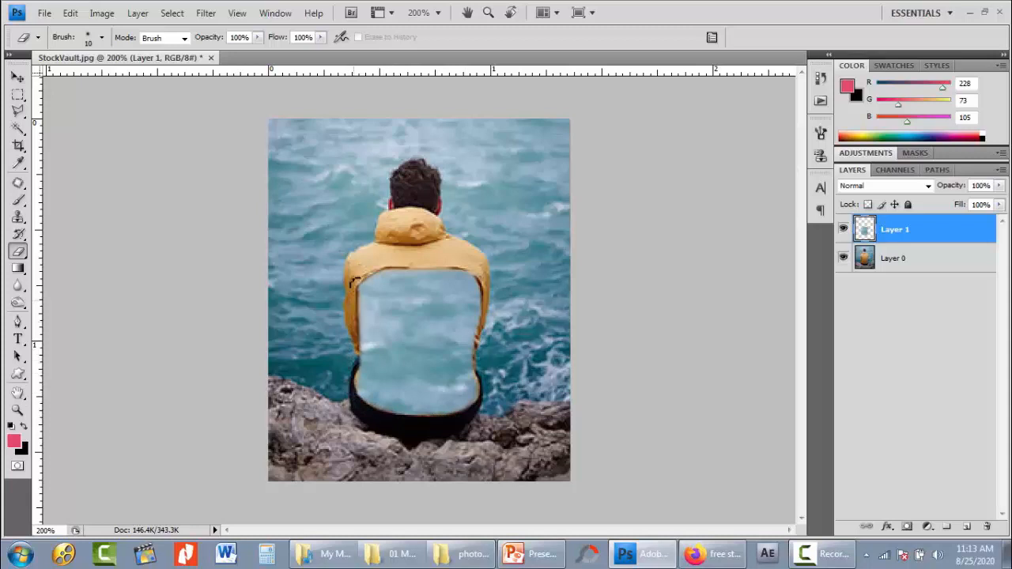
key(bracketright)
key(bracketright)
mouse_move(455, 257)
mouse_down()
mouse_move(471, 261)
mouse_move(492, 295)
mouse_move(471, 388)
mouse_move(417, 412)
mouse_move(365, 399)
mouse_move(330, 358)
mouse_up()
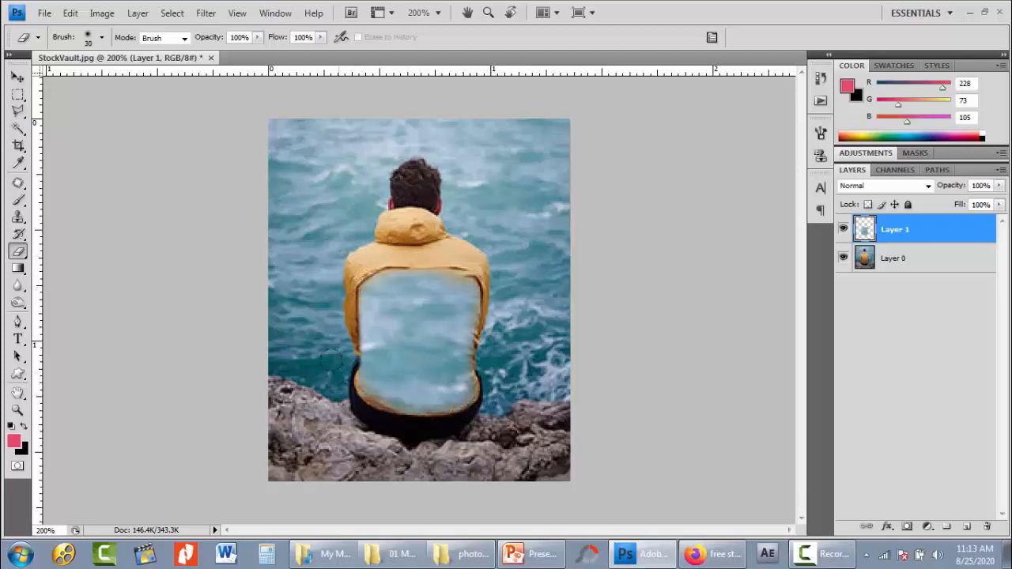
drag(342, 320, 366, 379)
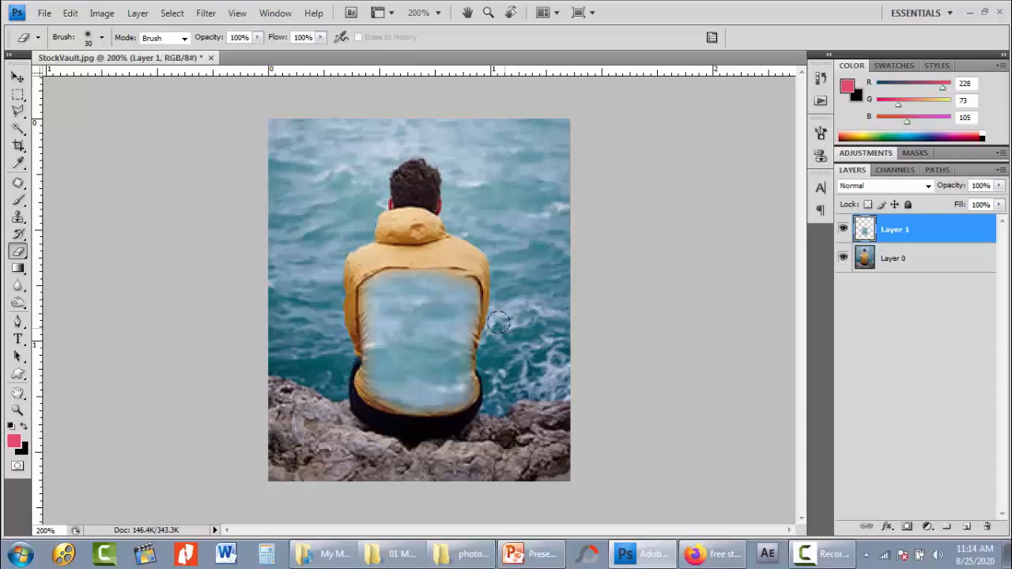
- Load Layer 1's contents as a selection, rotate only the outline to about -59° with Transform Selection, and apply it
click(177, 13)
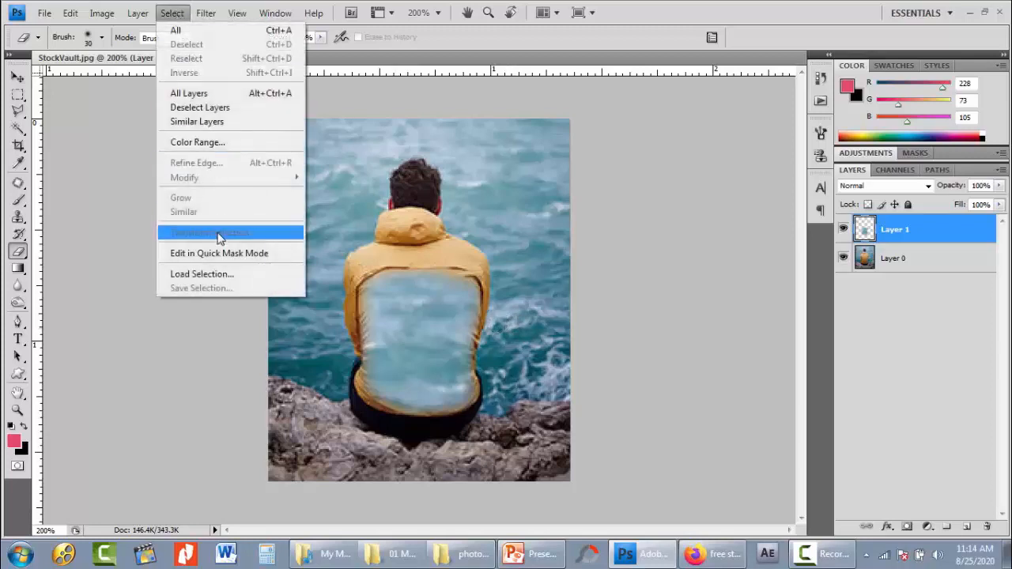
click(867, 230)
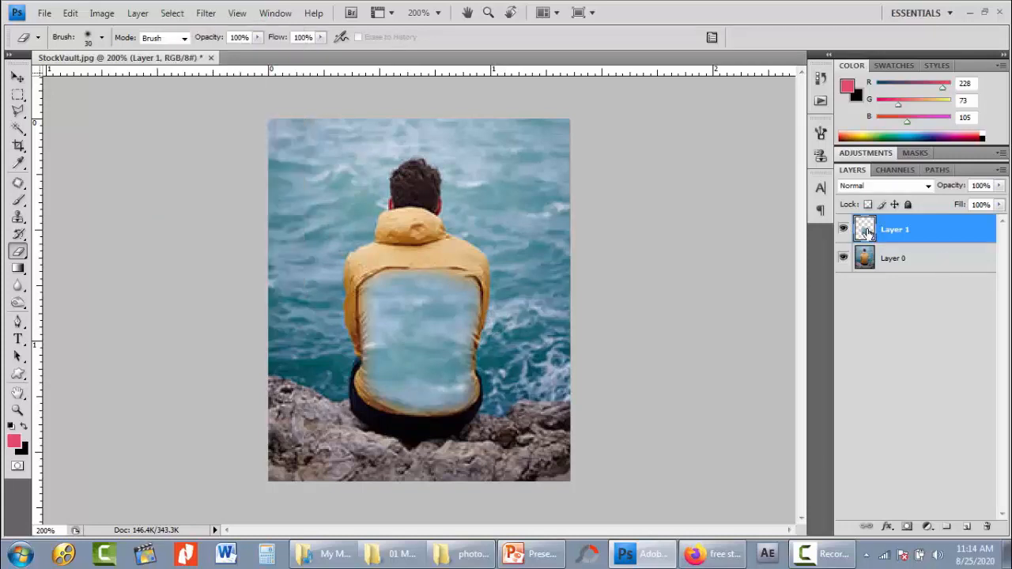
ctrl+click(867, 229)
click(171, 12)
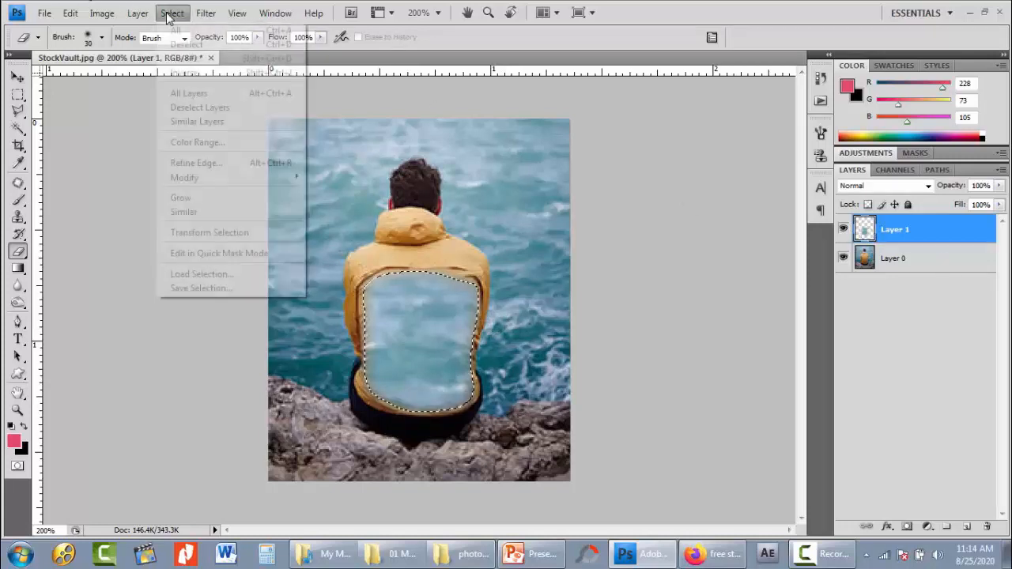
click(249, 233)
drag(559, 341, 499, 228)
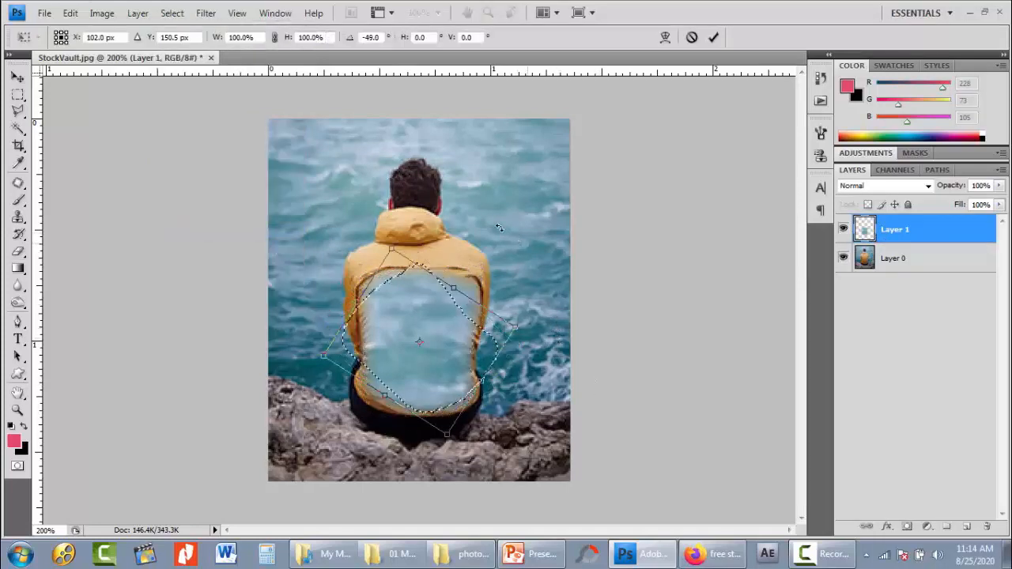
click(713, 37)
key(e)
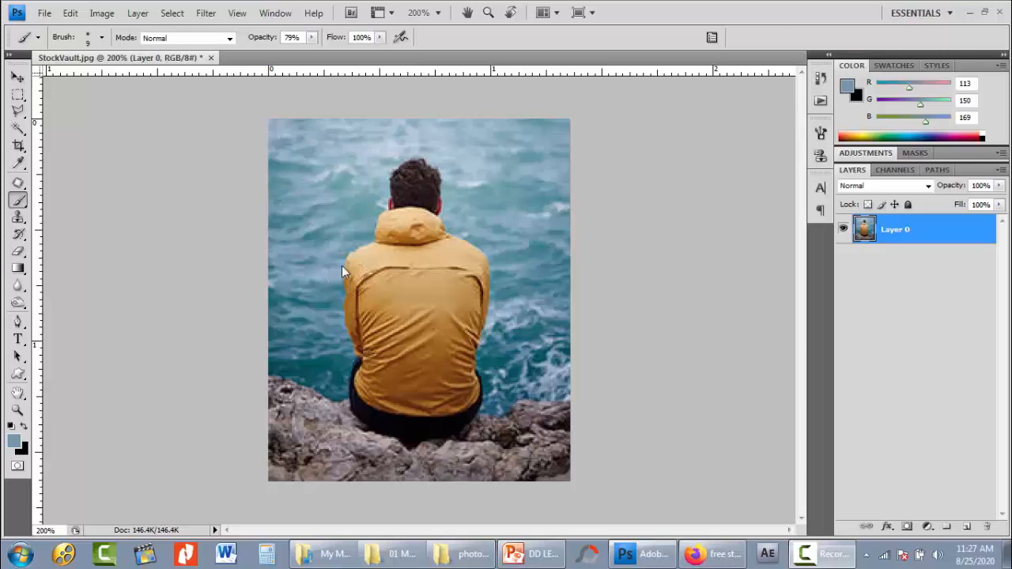
- Sample several foreground colors from the sea and the yellow jacket with the Eyedropper, ending with a light blue from the sea
key(v)
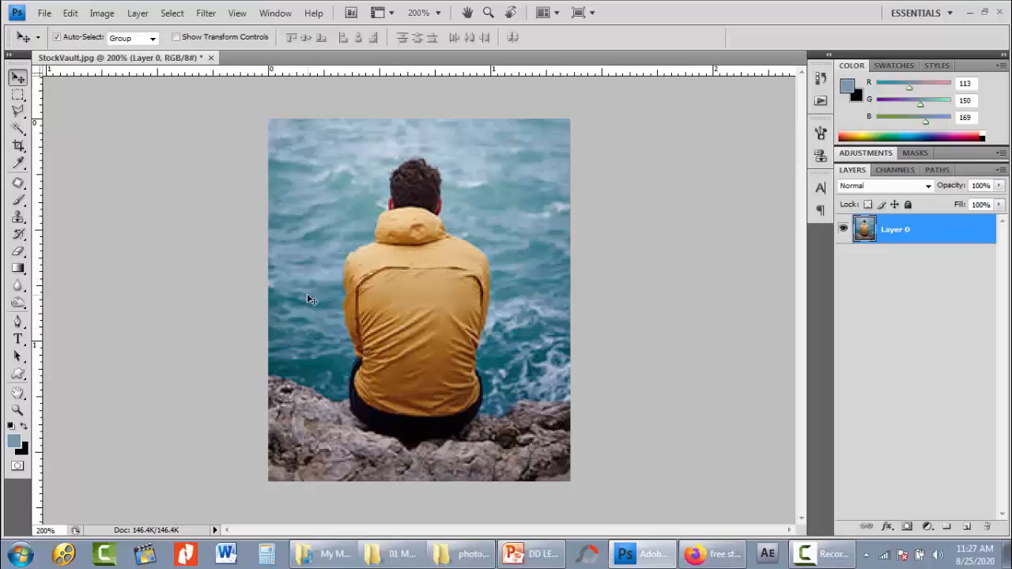
key(i)
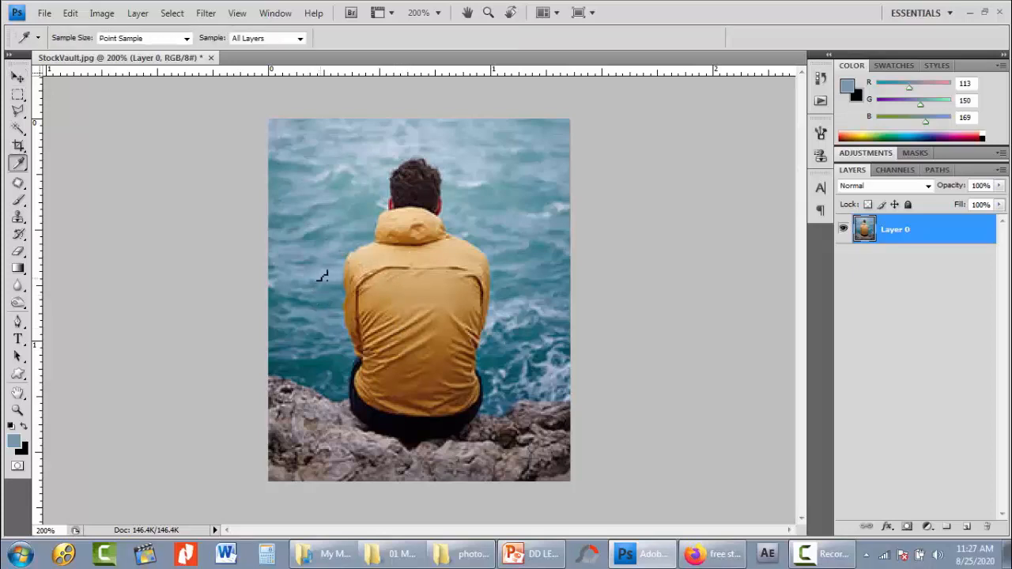
click(312, 254)
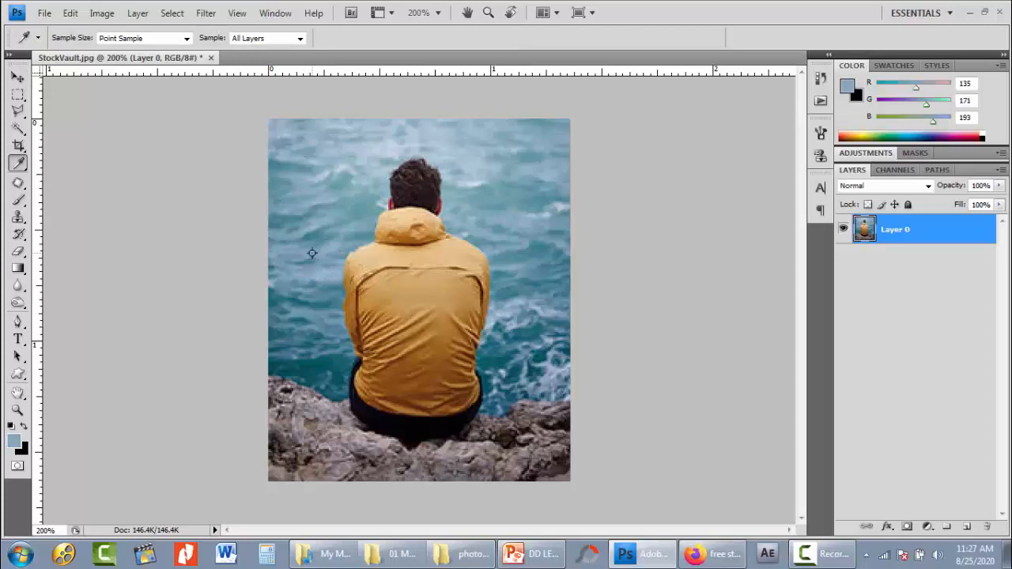
click(316, 316)
click(403, 260)
click(403, 232)
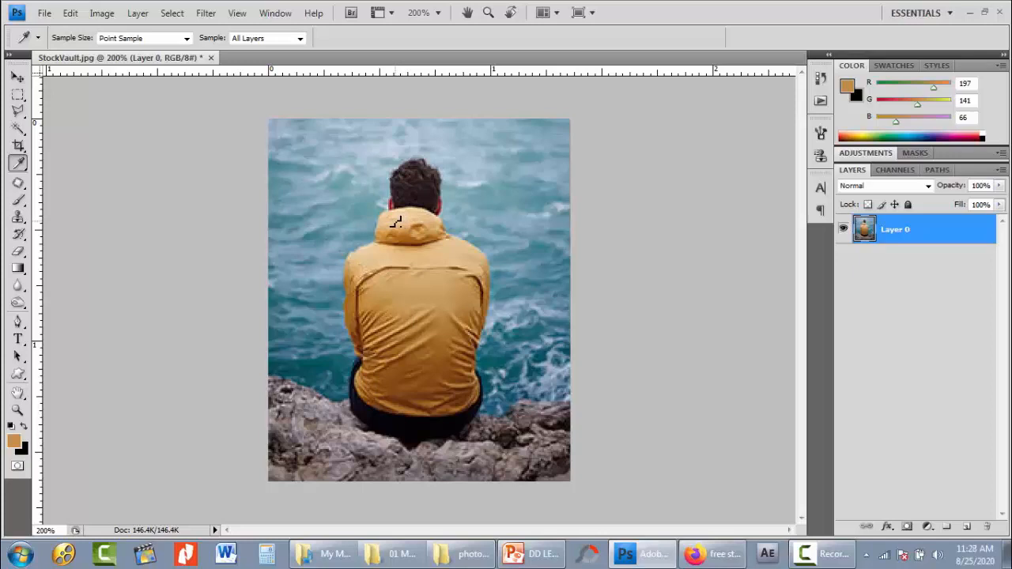
click(316, 279)
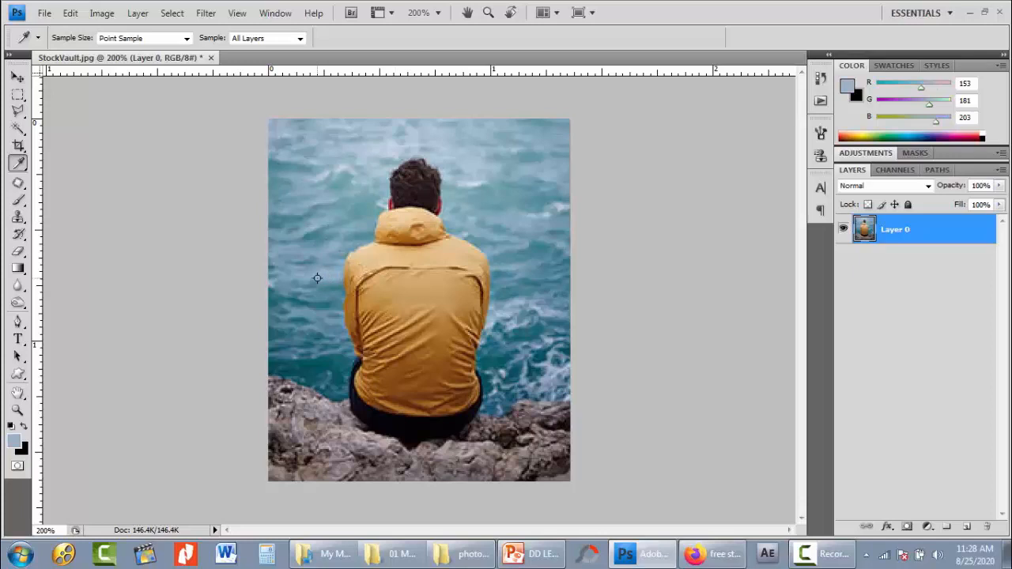
- Try painting light blue over the jacket's left shoulder and sleeve with the Brush tool at sizes 9 and 25, undoing the strokes
key(b)
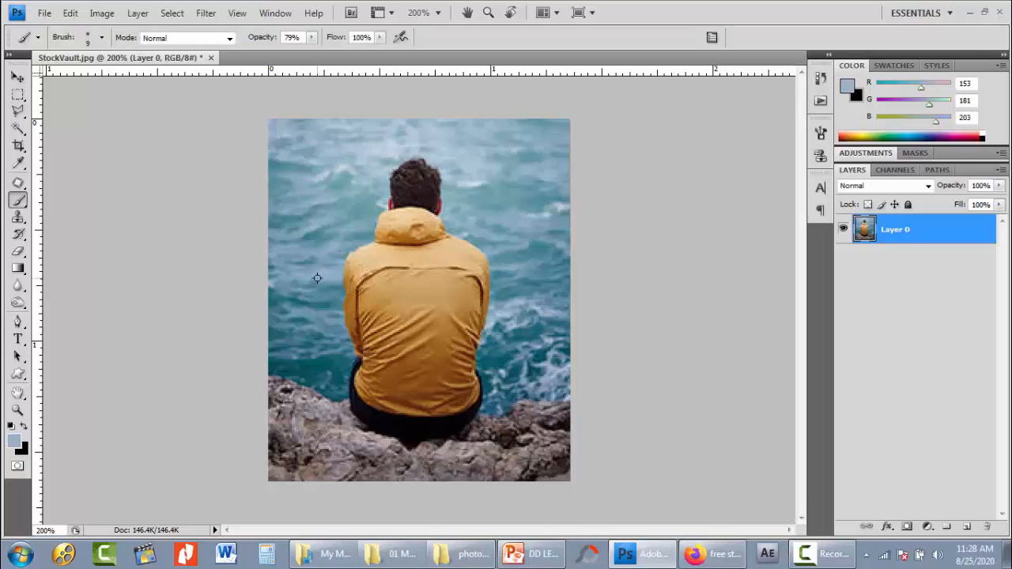
right_click(18, 202)
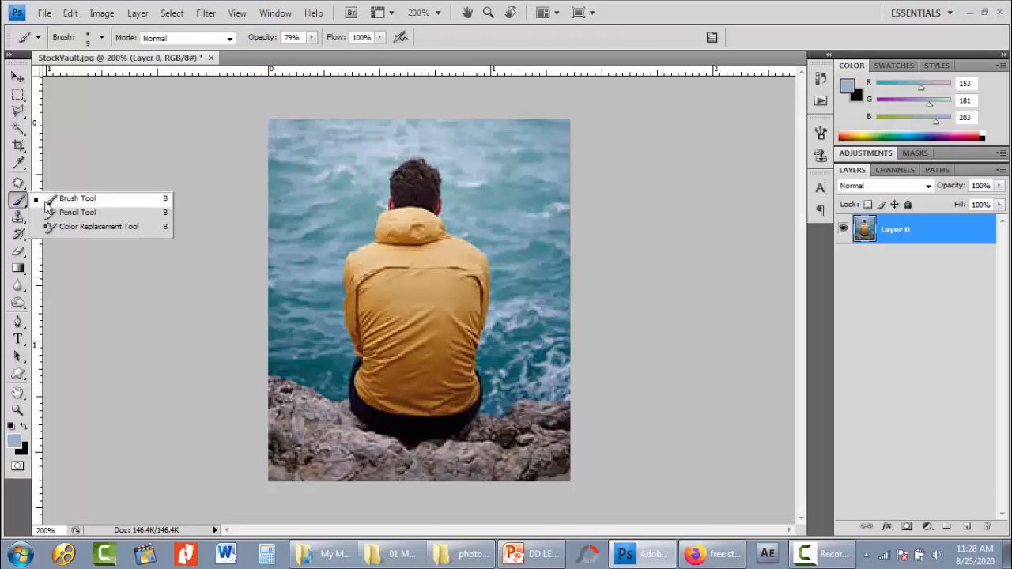
click(49, 199)
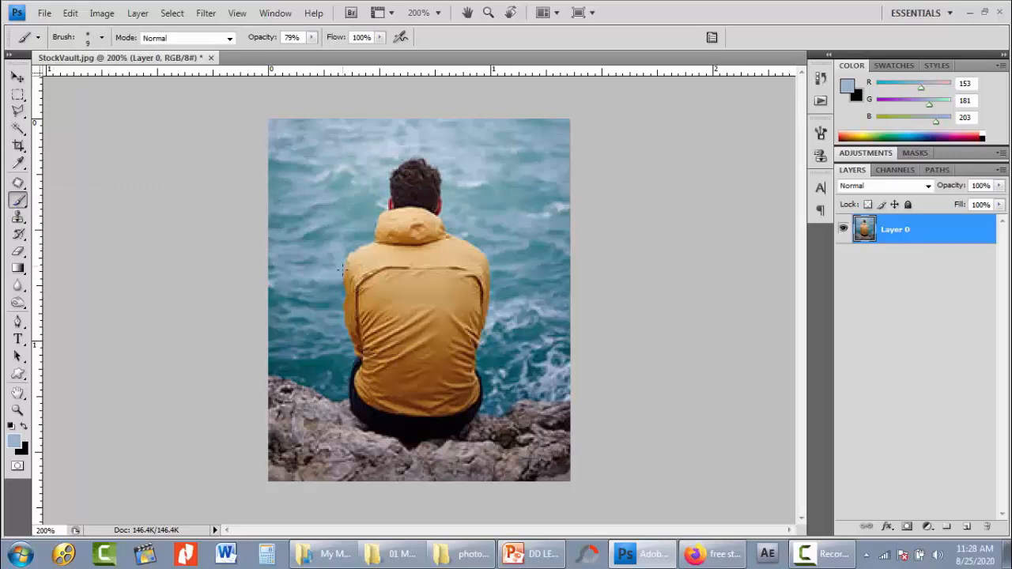
mouse_move(346, 286)
mouse_down()
mouse_move(349, 337)
mouse_move(361, 346)
mouse_move(357, 252)
mouse_up()
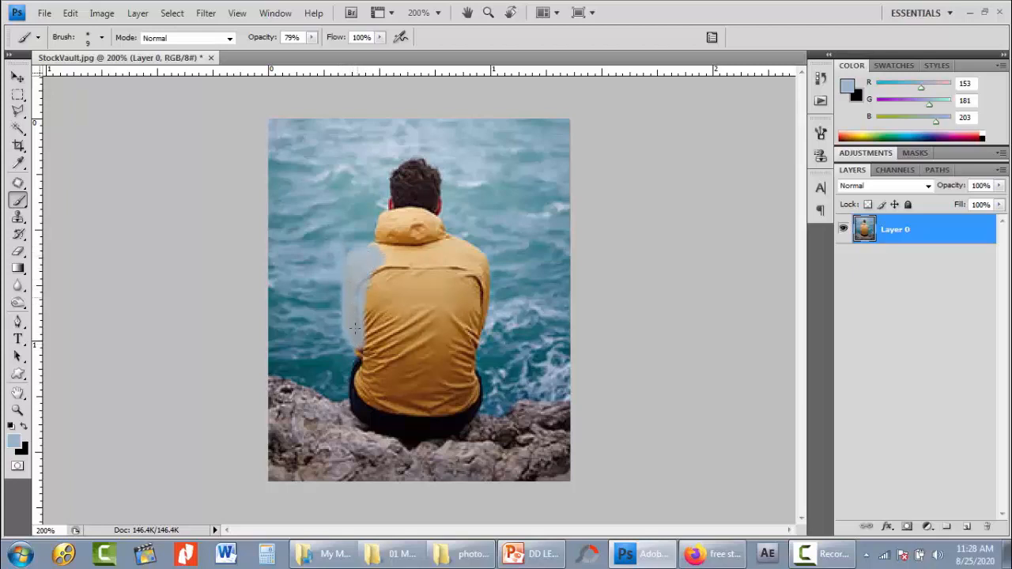
mouse_move(355, 327)
mouse_down()
mouse_move(358, 390)
mouse_move(372, 256)
mouse_move(359, 253)
mouse_move(413, 255)
mouse_move(399, 257)
mouse_move(392, 227)
mouse_up()
key(ctrl+z)
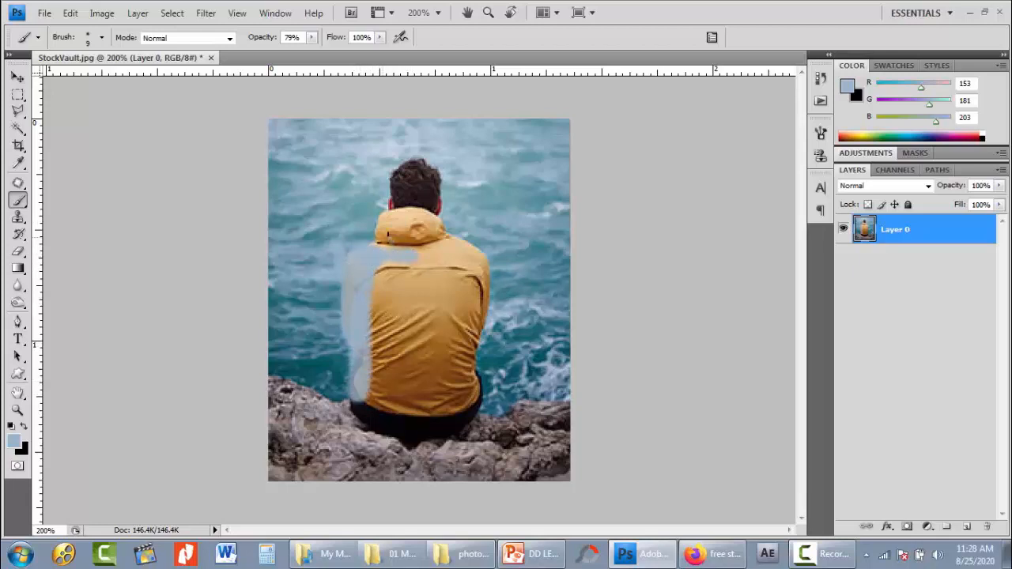
key(ctrl+alt+z)
key(ctrl+alt+z)
key(ctrl+alt+z)
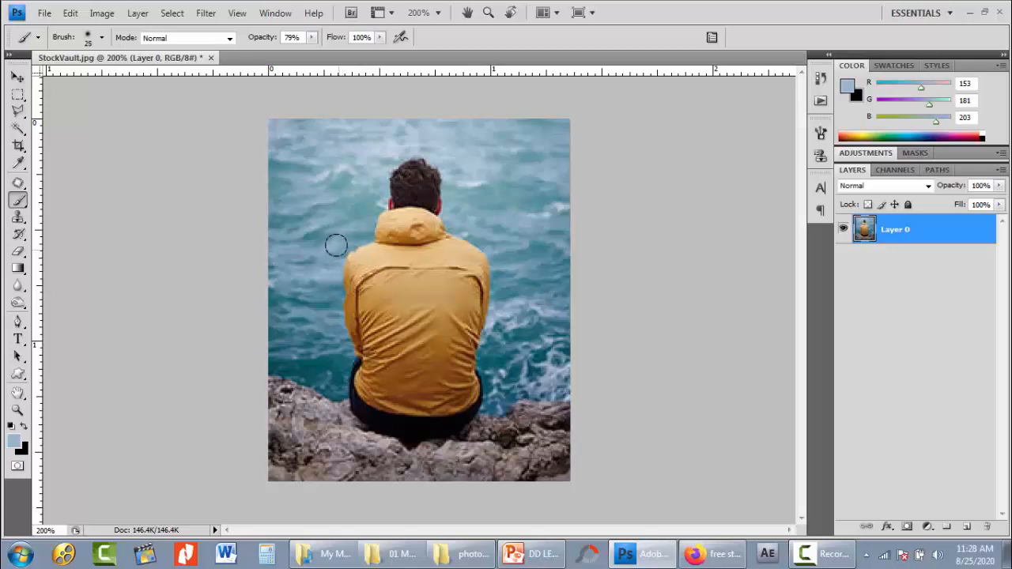
drag(336, 245, 334, 334)
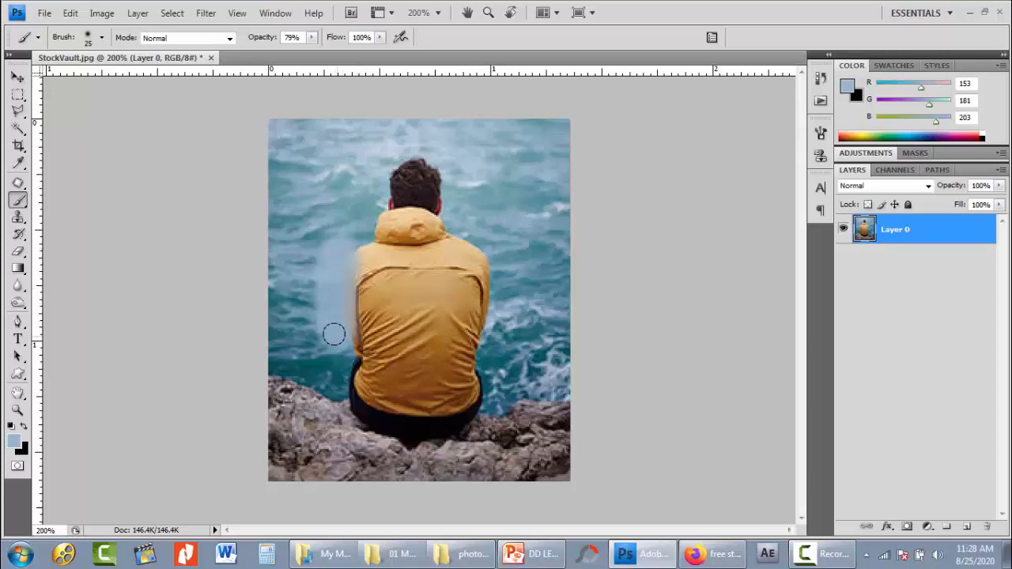
key(ctrl+z)
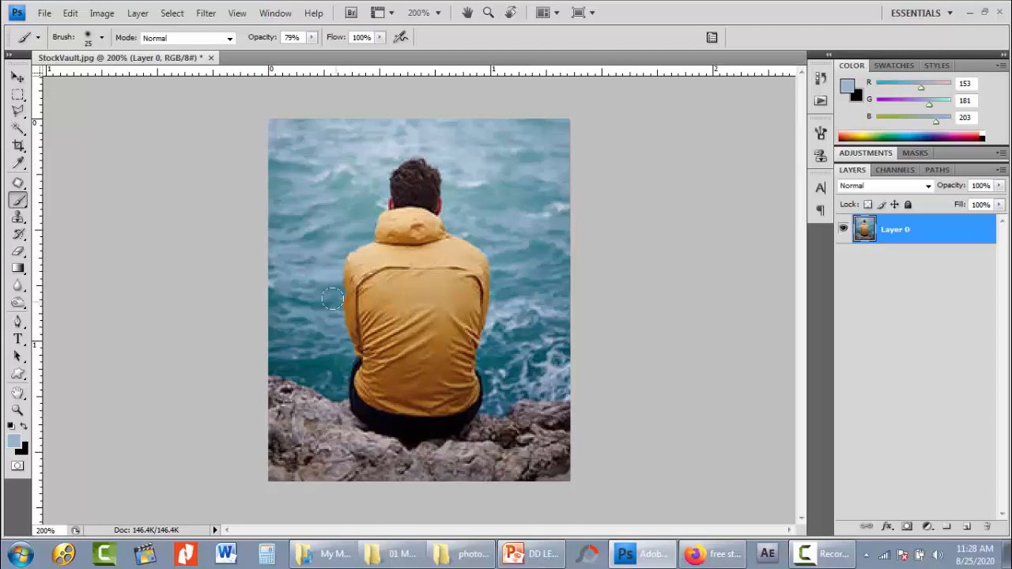
- Sample a blue-green foreground color from the sea beside the man's right shoulder with the Eyedropper
key(i)
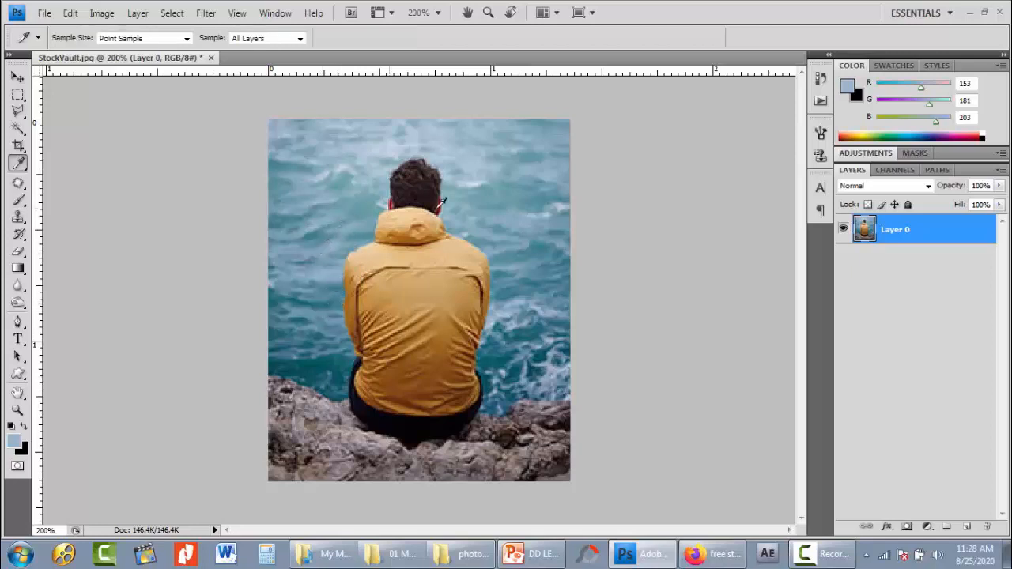
click(505, 242)
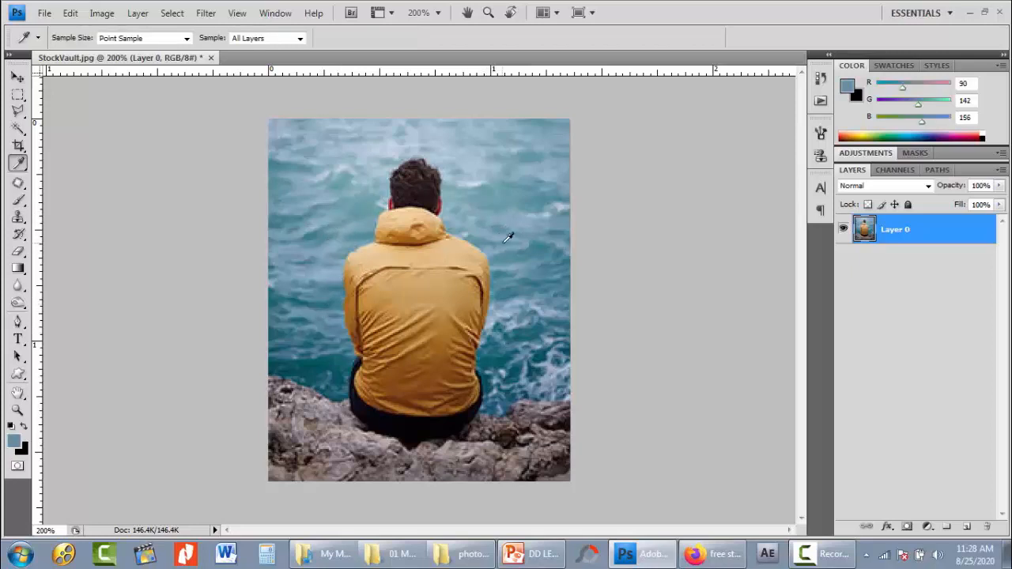
- Sample foreground colors from the yellow jacket's right shoulder and its dark seam with the Eyedropper
click(465, 264)
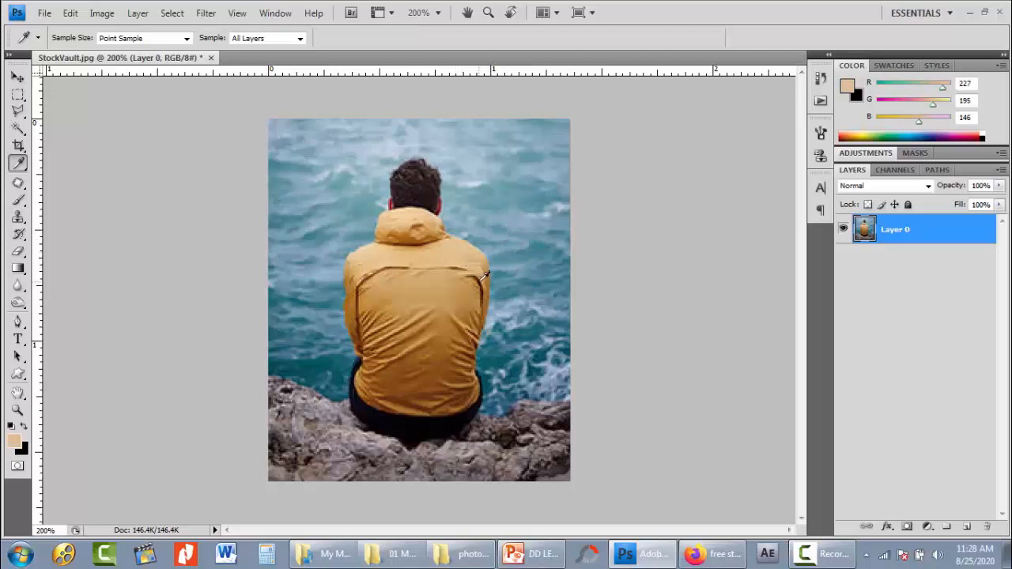
click(484, 275)
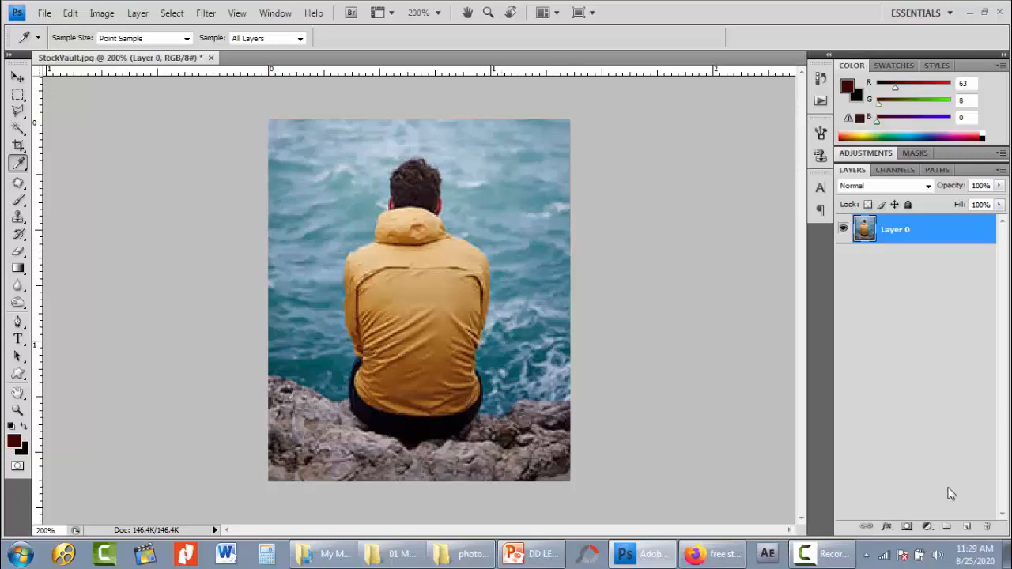
- Restore the default colors, swap white to the foreground, and fill all of Layer 0 with white
key(d)
key(x)
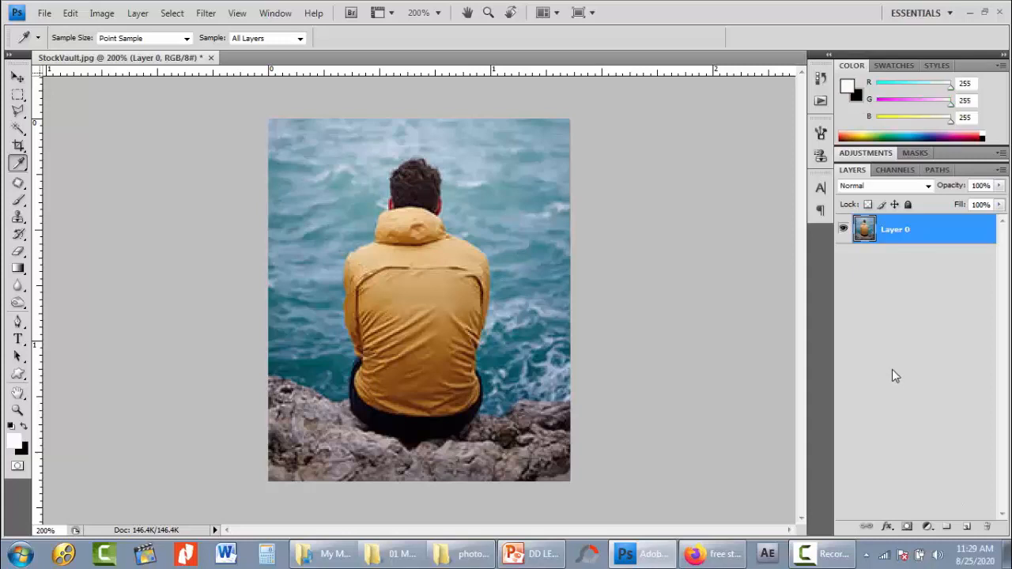
key(alt+BackSpace)
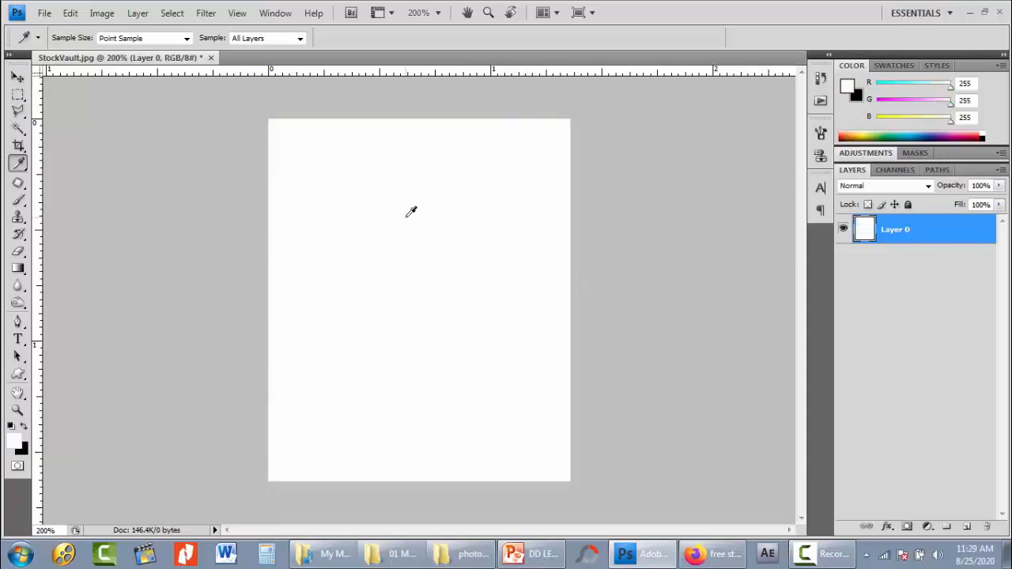
- Open DD LETTER HEAD from the photoshop tutorial folder, switch between both documents, and return to StockVault.jpg
click(45, 14)
click(63, 42)
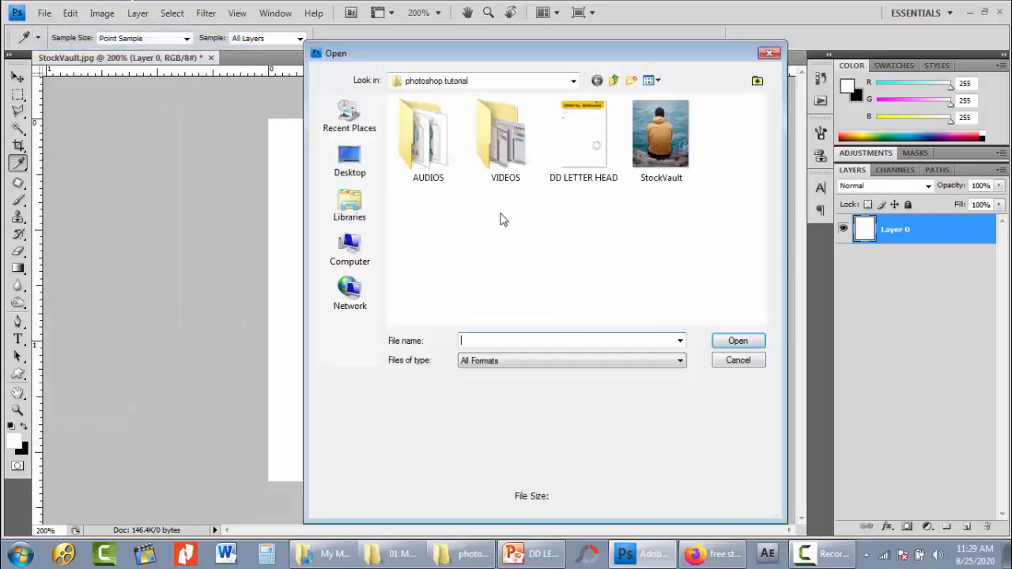
double_click(583, 170)
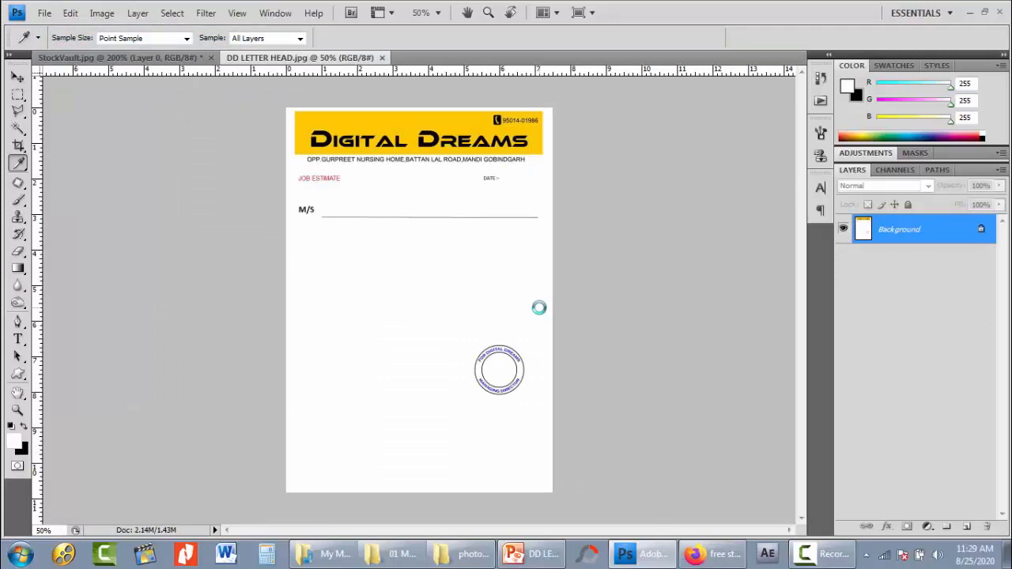
click(113, 61)
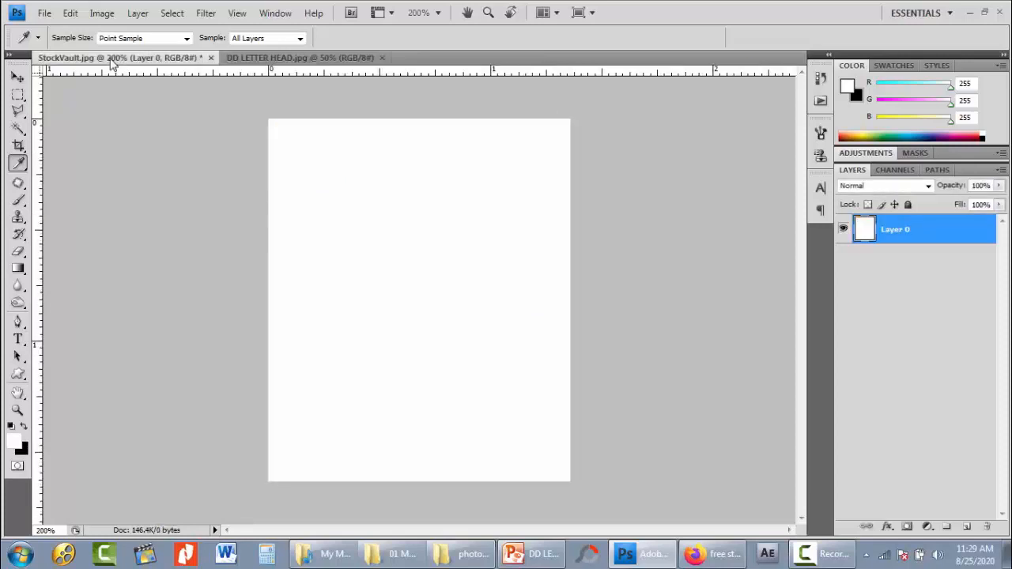
click(241, 60)
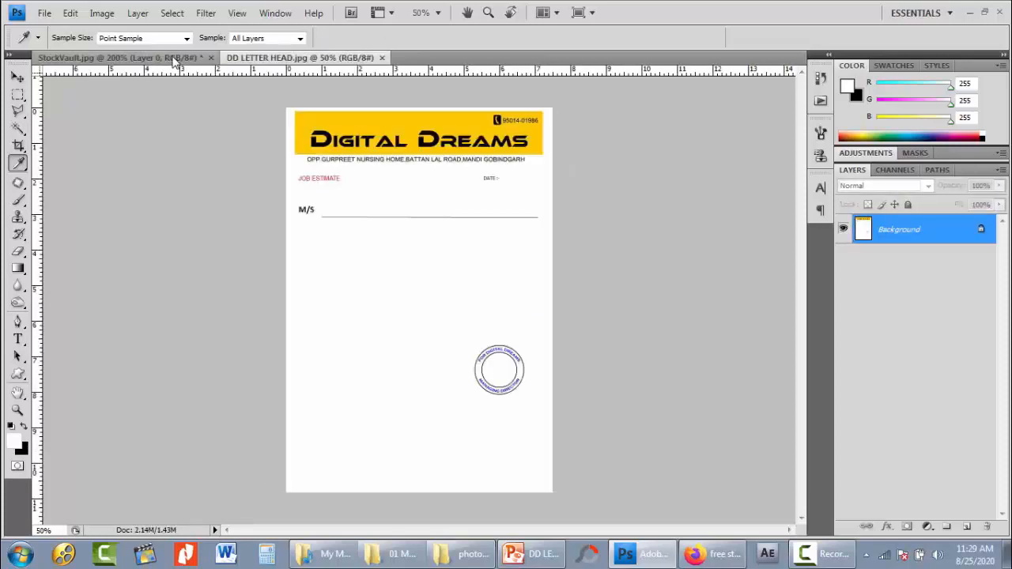
click(174, 60)
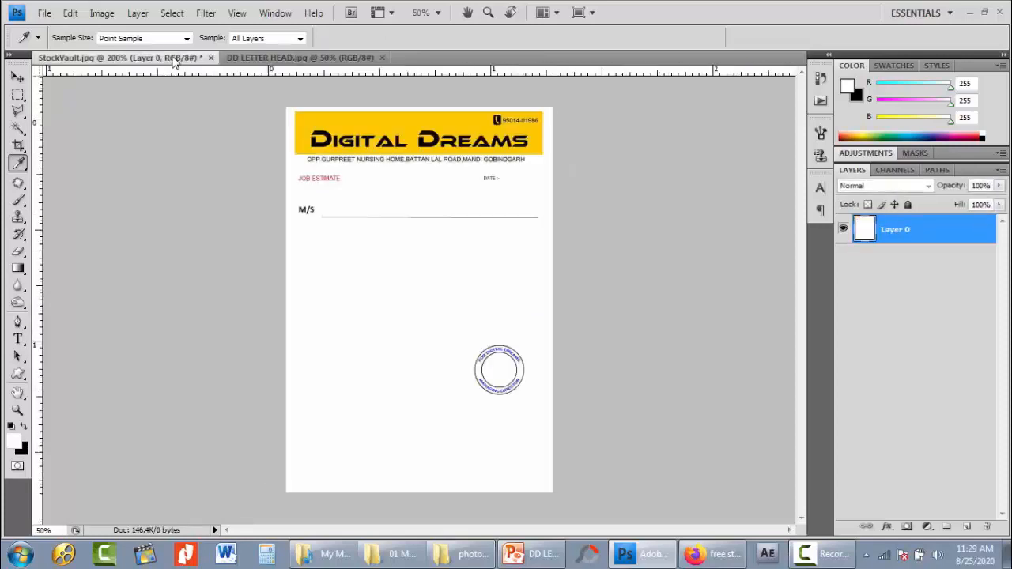
- Tile the StockVault.jpg and DD LETTER HEAD.jpg document windows side by side
click(280, 15)
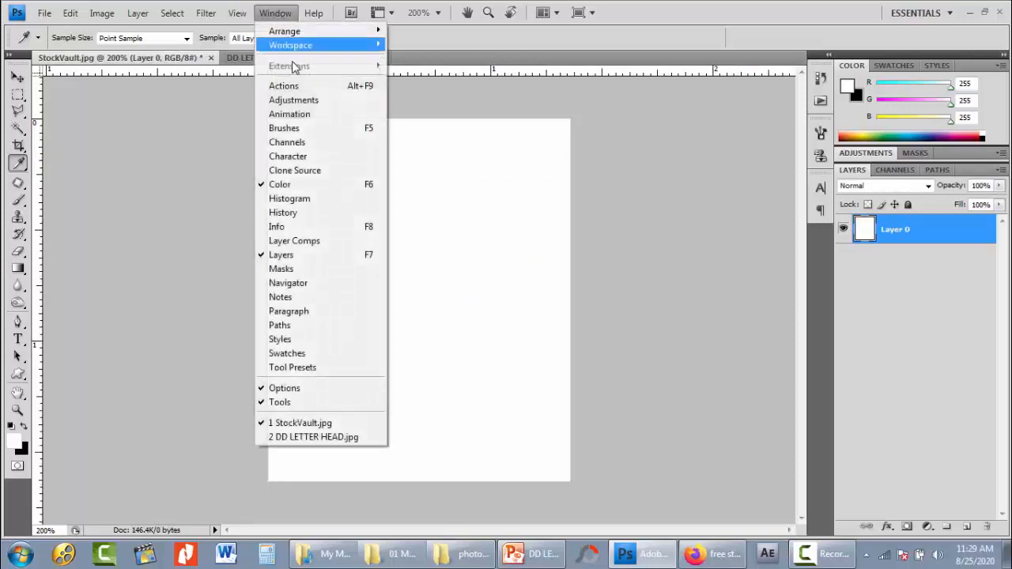
mouse_move(316, 53)
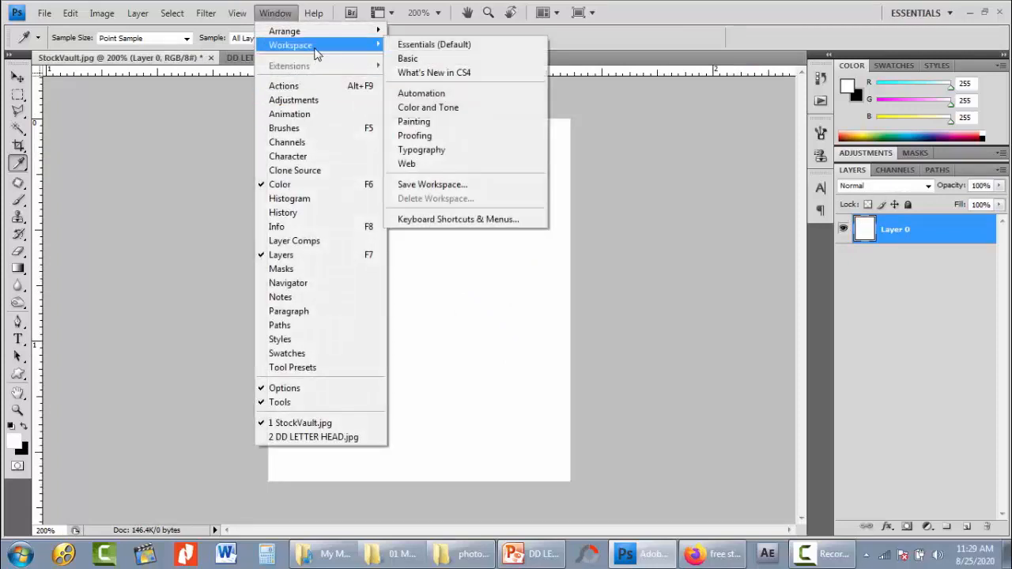
mouse_move(319, 35)
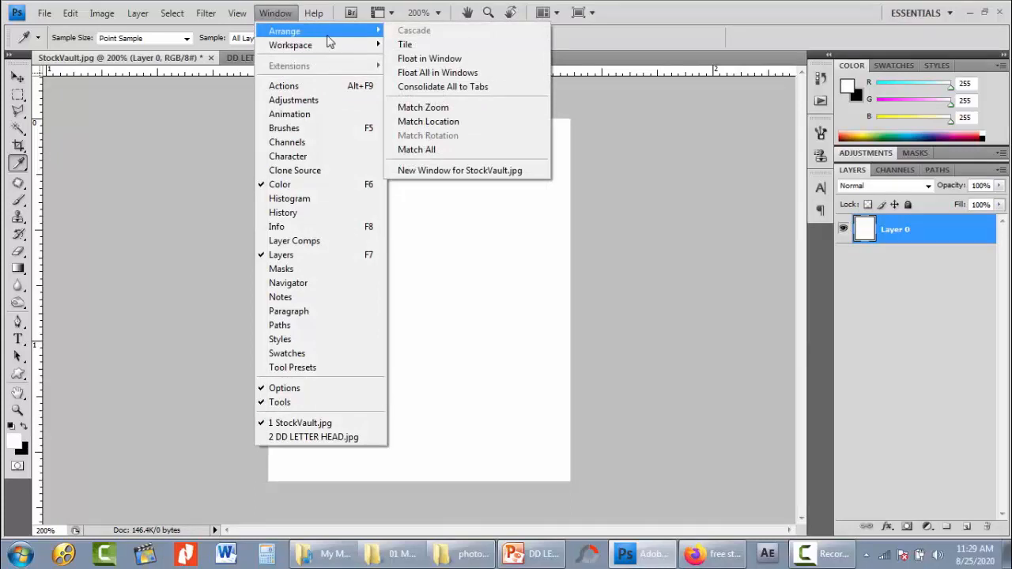
click(439, 46)
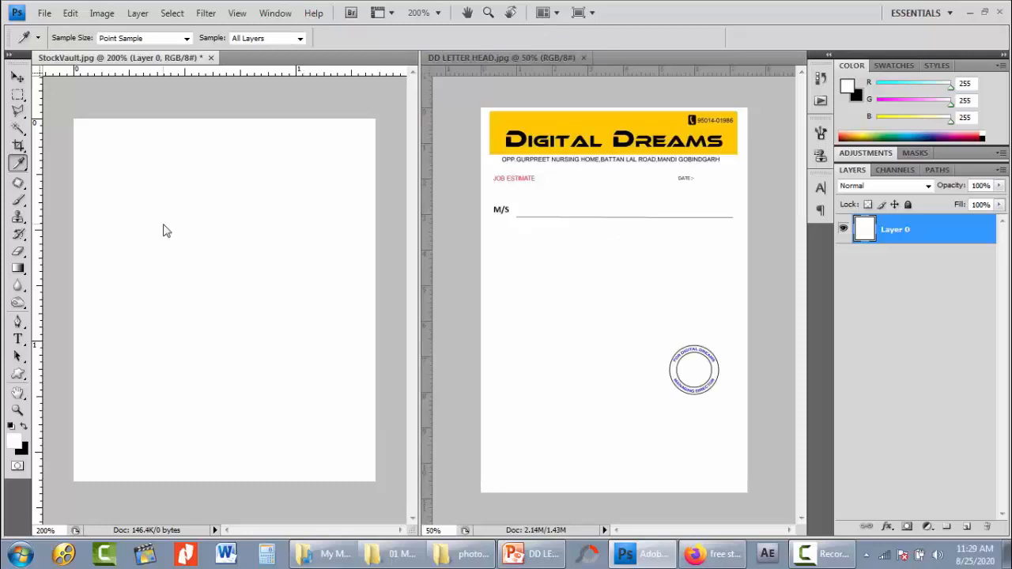
- Sample the letterhead banner's yellow and add the text "xyx" in Algerian 44 pt near the top of the white StockVault canvas
click(535, 117)
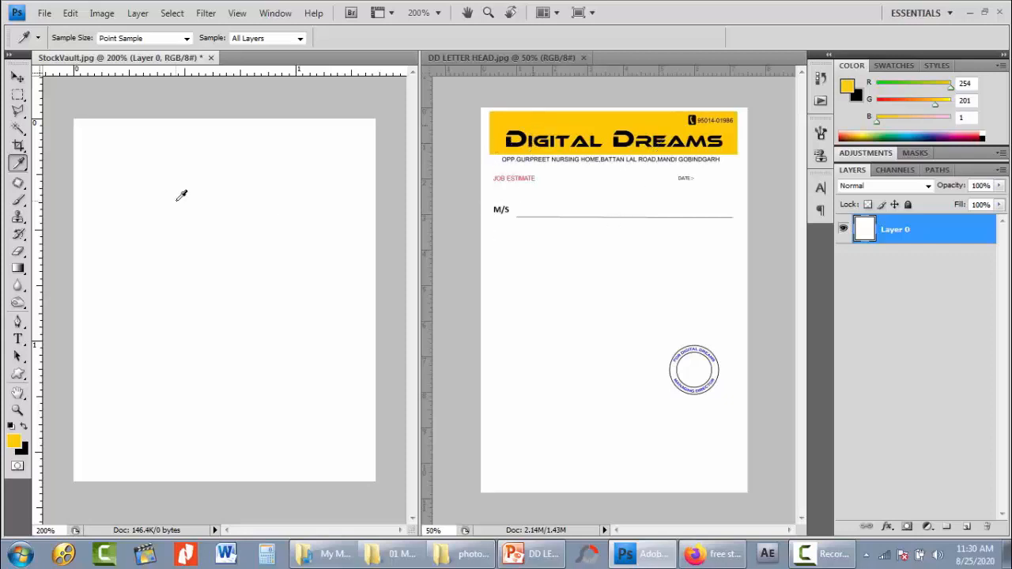
key(t)
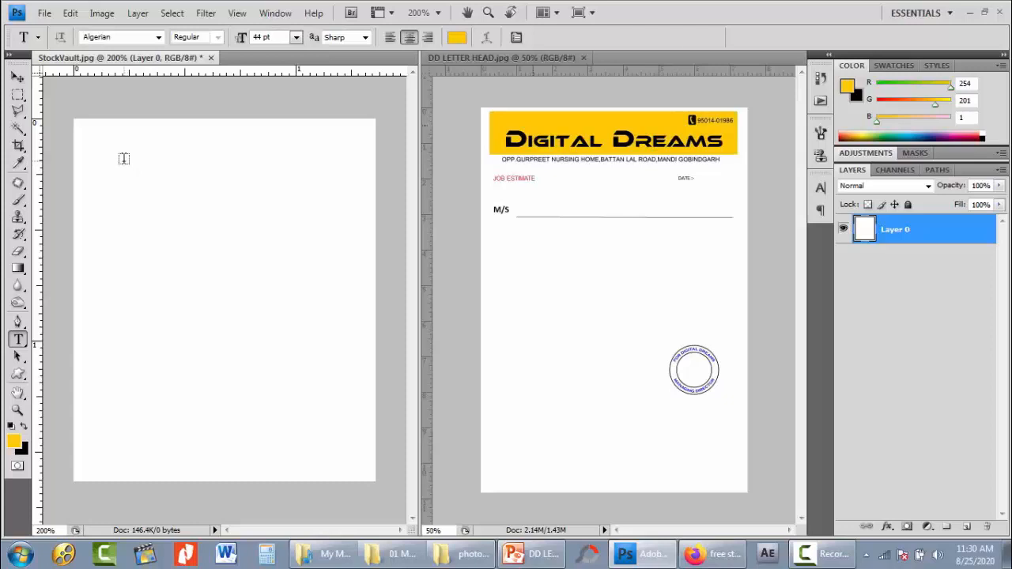
click(124, 159)
text(z)
key(BackSpace)
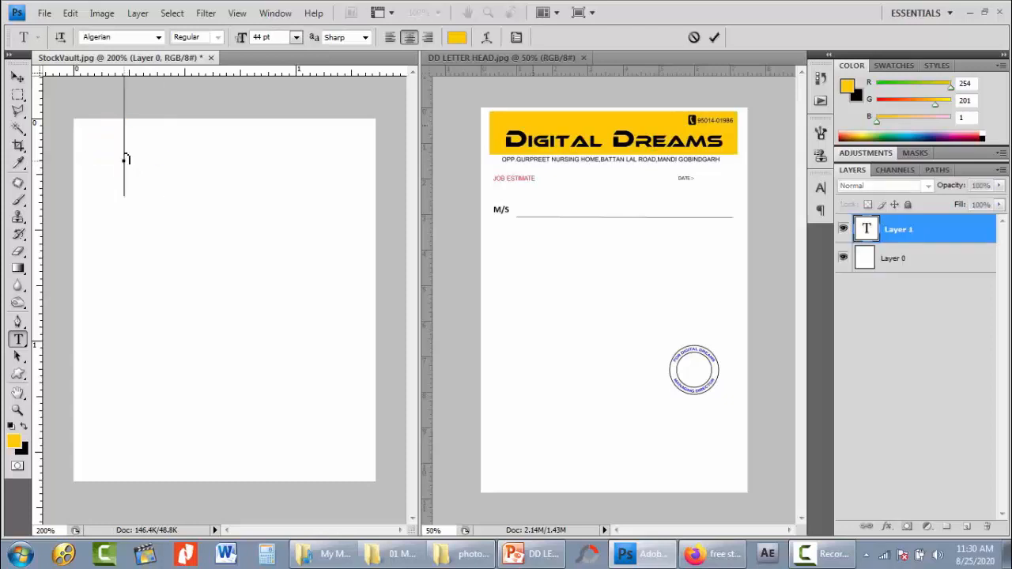
text(xyx)
key(ctrl+Return)
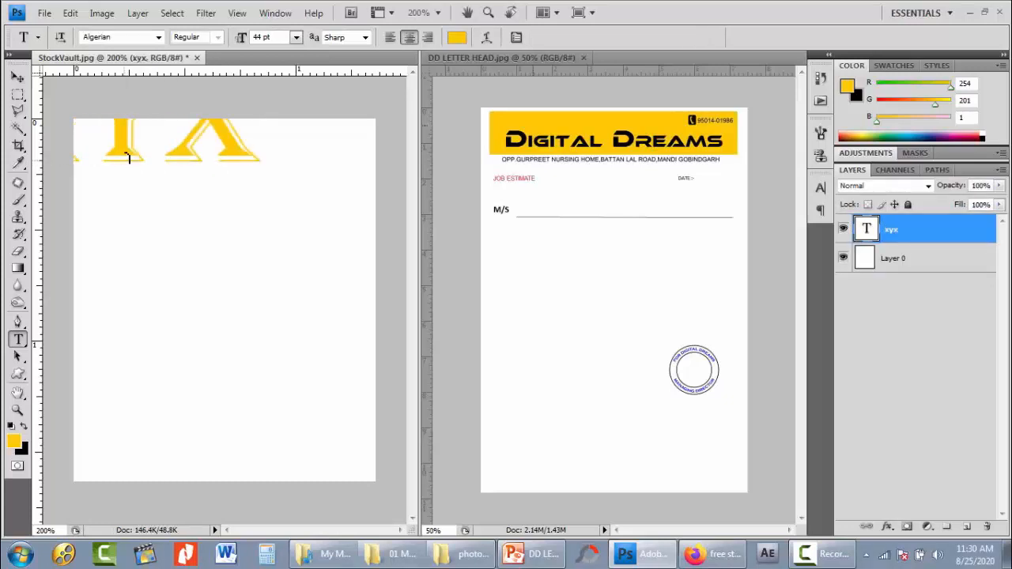
- Reduce the xyx text to 16 pt and move it to the upper middle of the StockVault canvas
double_click(870, 228)
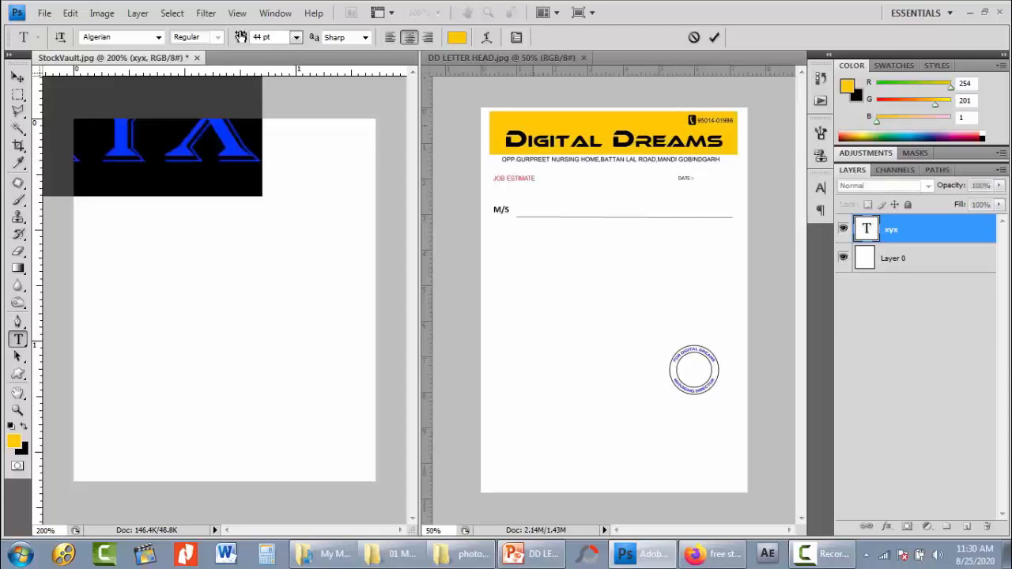
drag(241, 37, 219, 38)
click(714, 37)
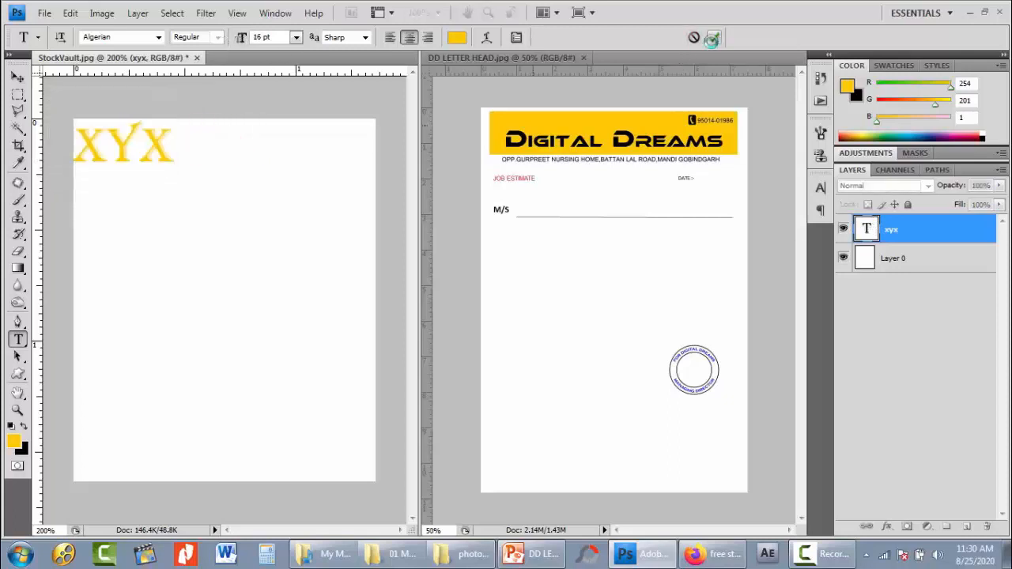
key(v)
drag(163, 161, 252, 175)
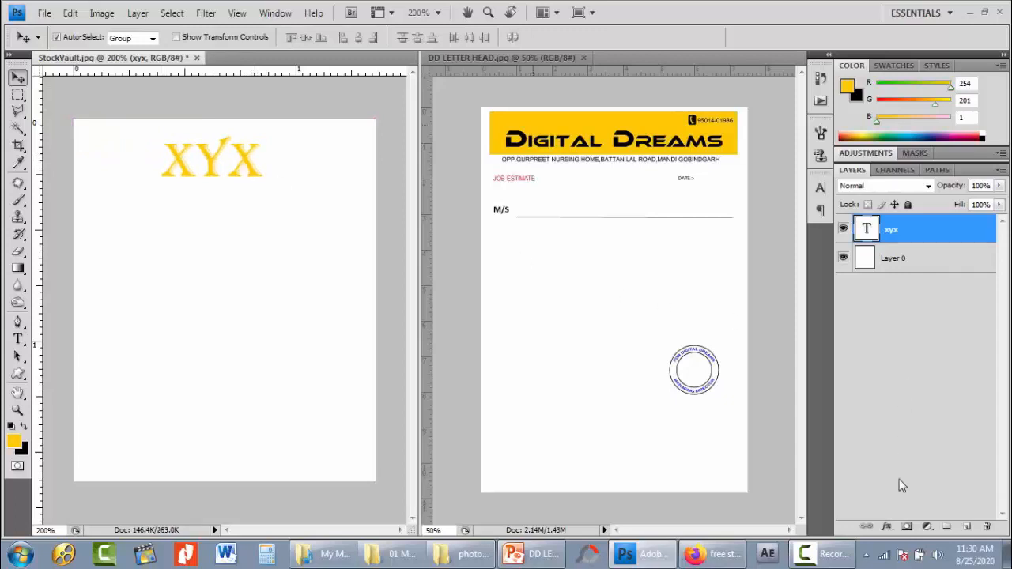
- Add a Color Overlay effect to the xyx text layer with black (000000) as the overlay color
click(887, 525)
click(911, 466)
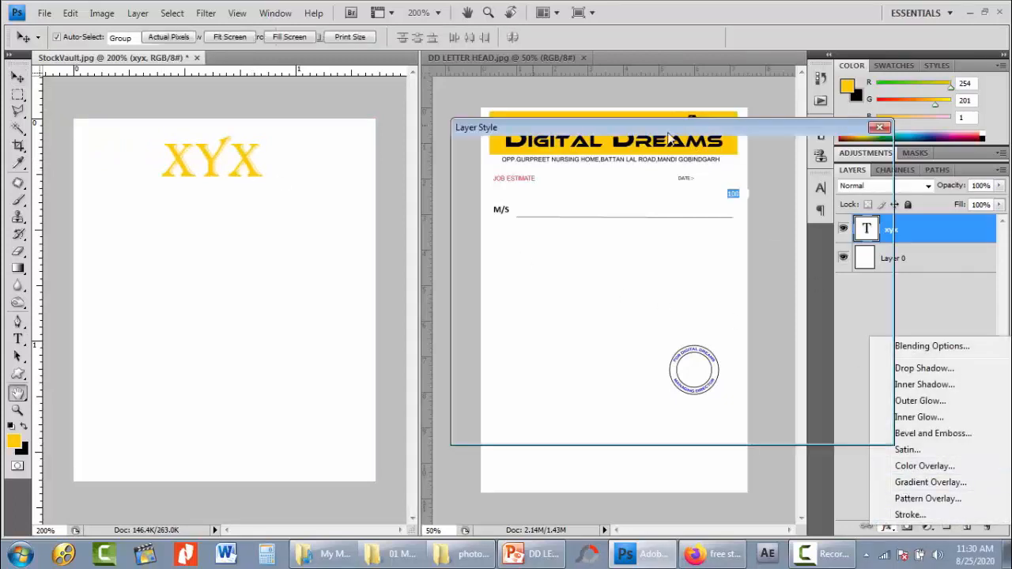
click(750, 181)
click(472, 310)
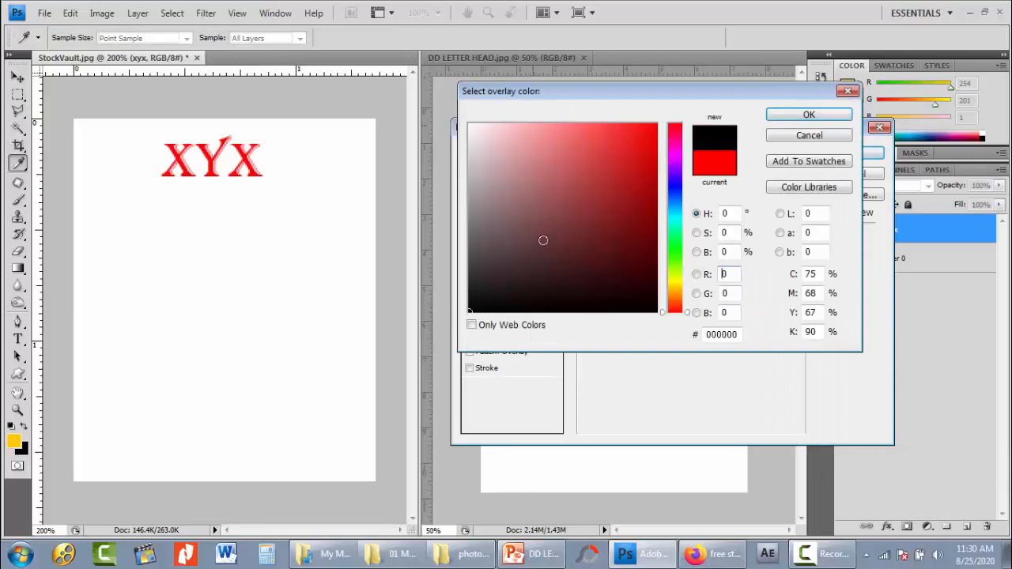
click(816, 116)
click(852, 155)
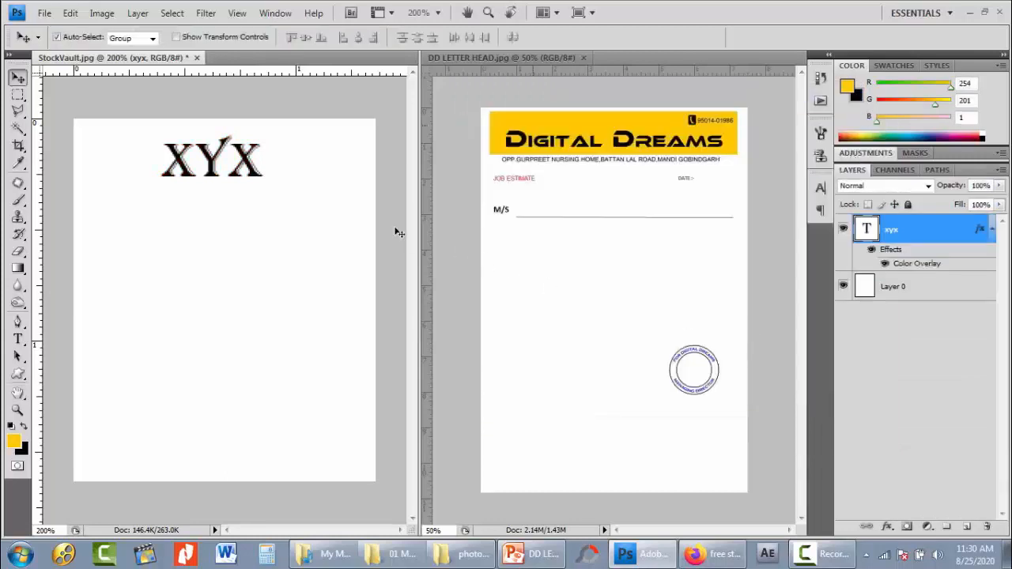
- Change the xyx text's Color Overlay to yellow sampled from the letterhead banner
double_click(906, 263)
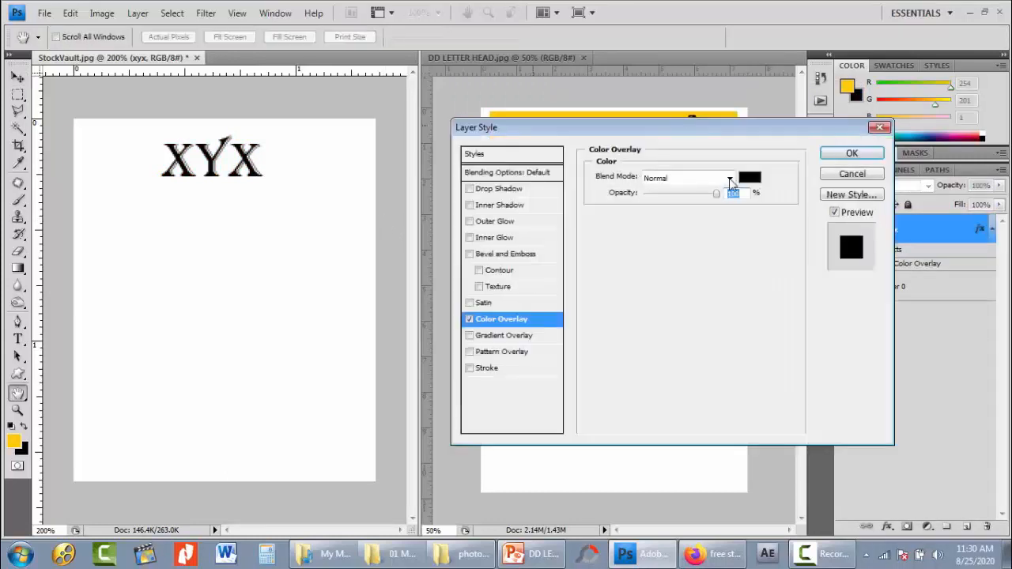
click(748, 180)
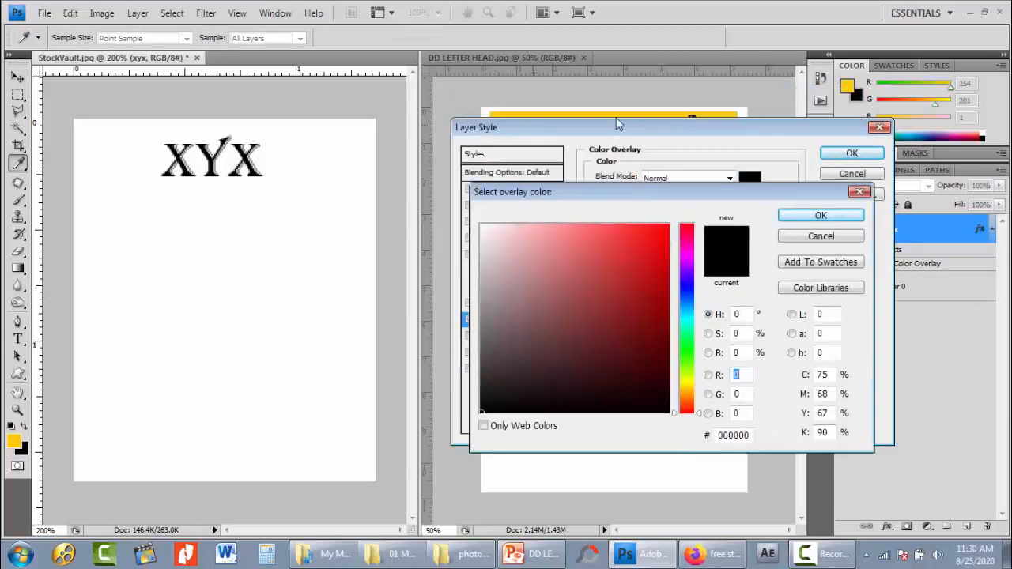
click(616, 112)
click(839, 215)
click(852, 176)
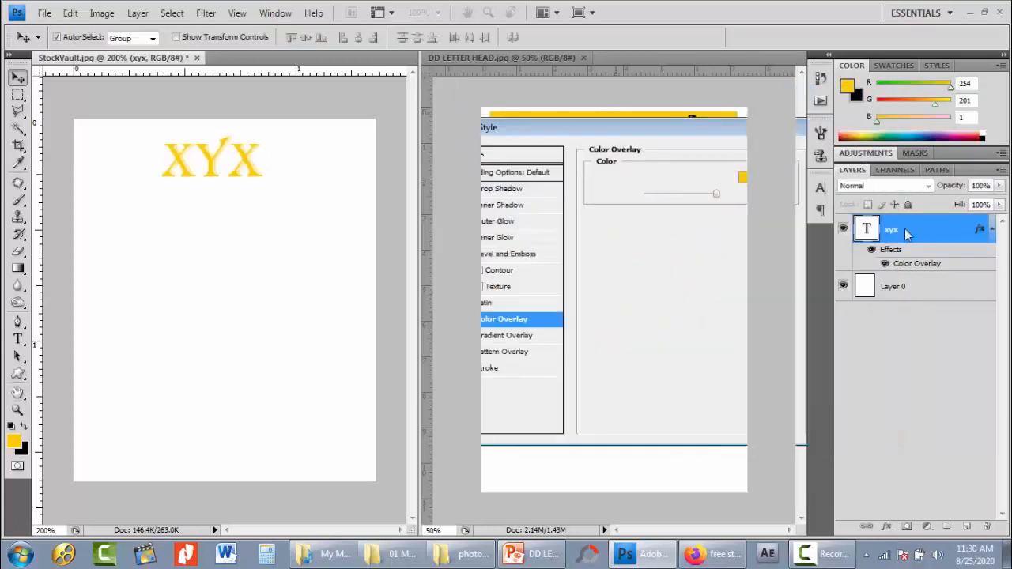
- Create a new layer above Layer 0 and draw a wide black filled rectangle on it behind the xyx text
click(925, 289)
click(968, 528)
key(u)
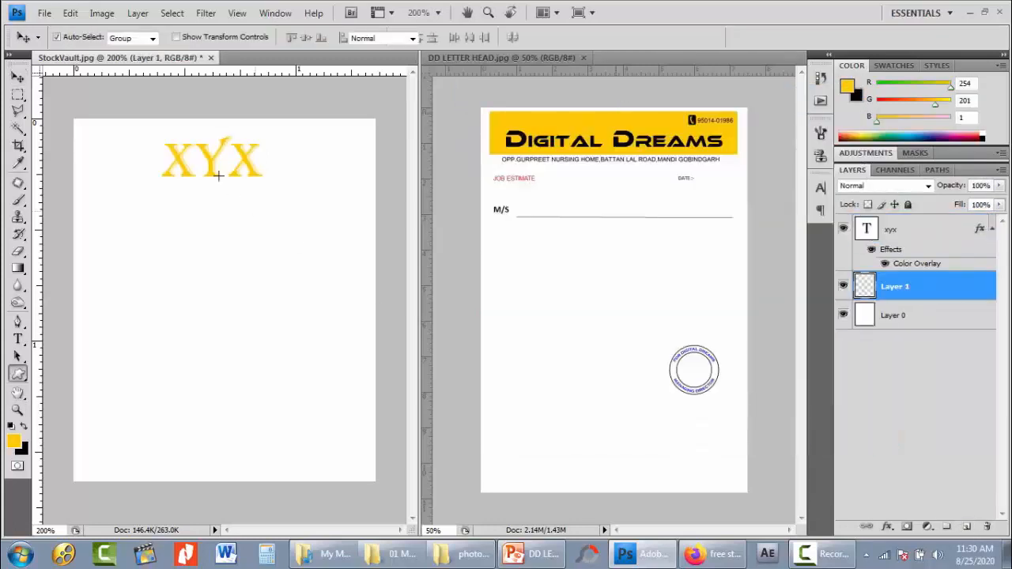
click(148, 37)
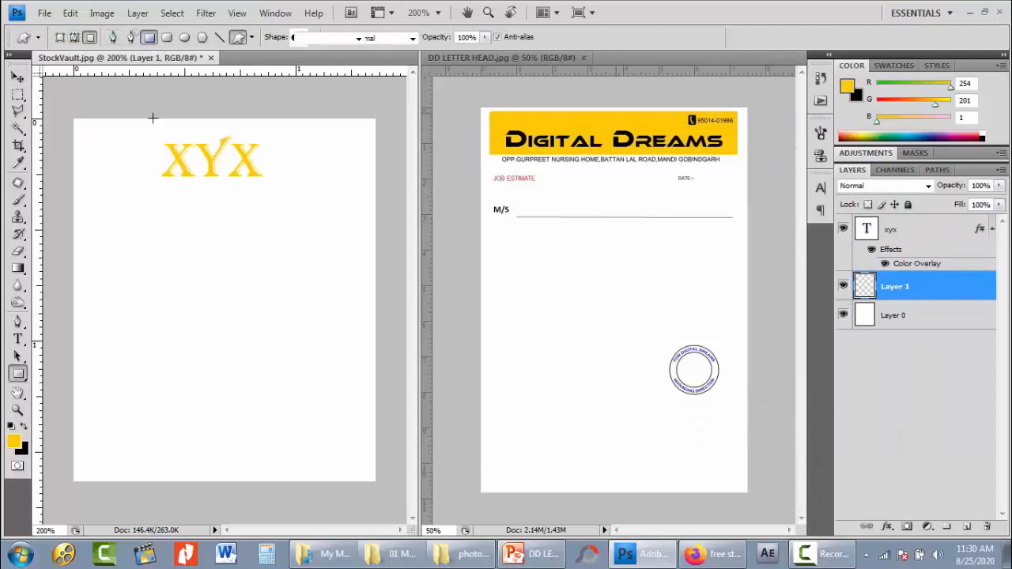
key(x)
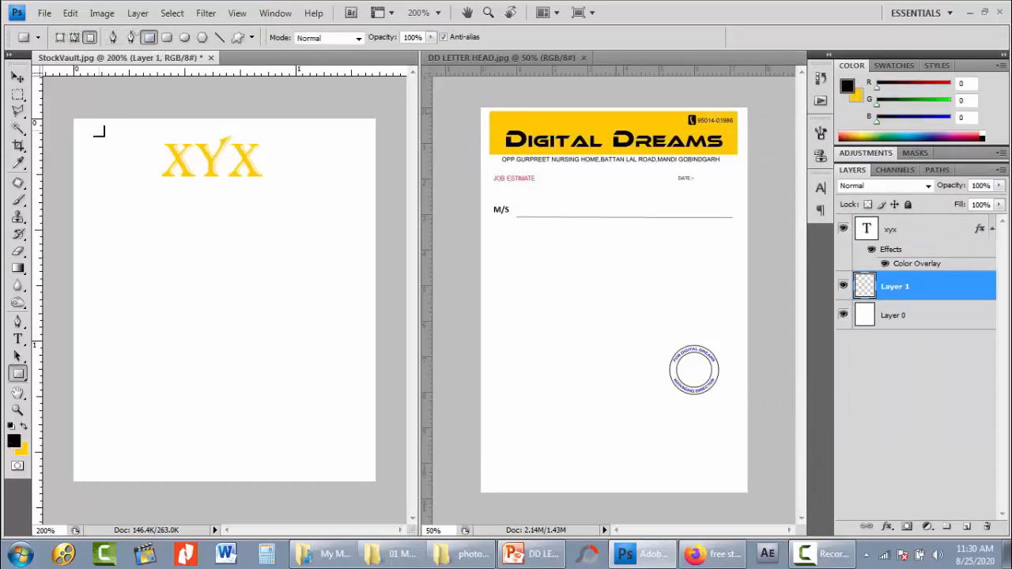
drag(99, 131, 353, 190)
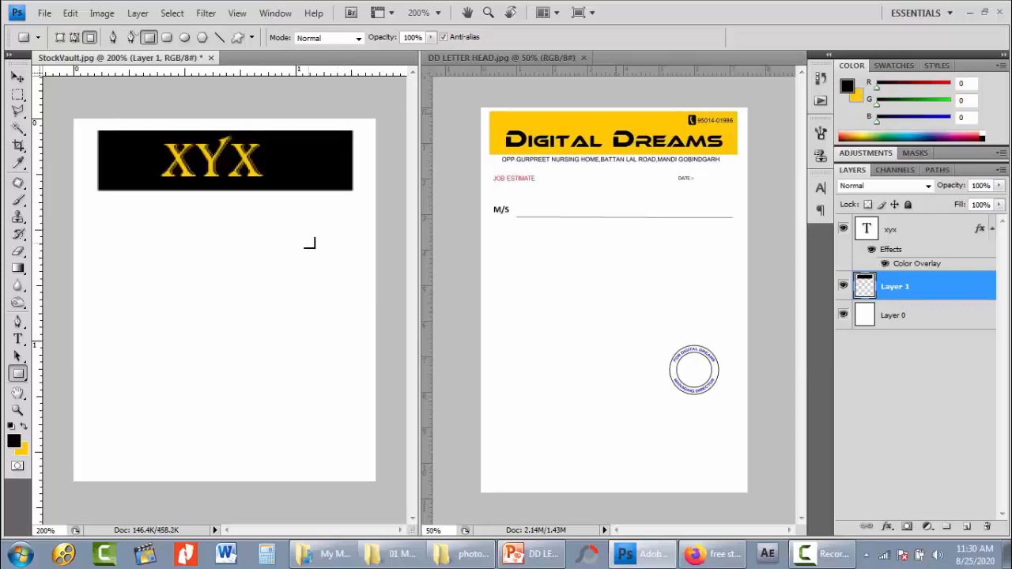
- Select the rectangle's pixels on Layer 1, fill them with yellow sampled from the letterhead banner, and deselect
ctrl+click(865, 288)
key(i)
click(553, 125)
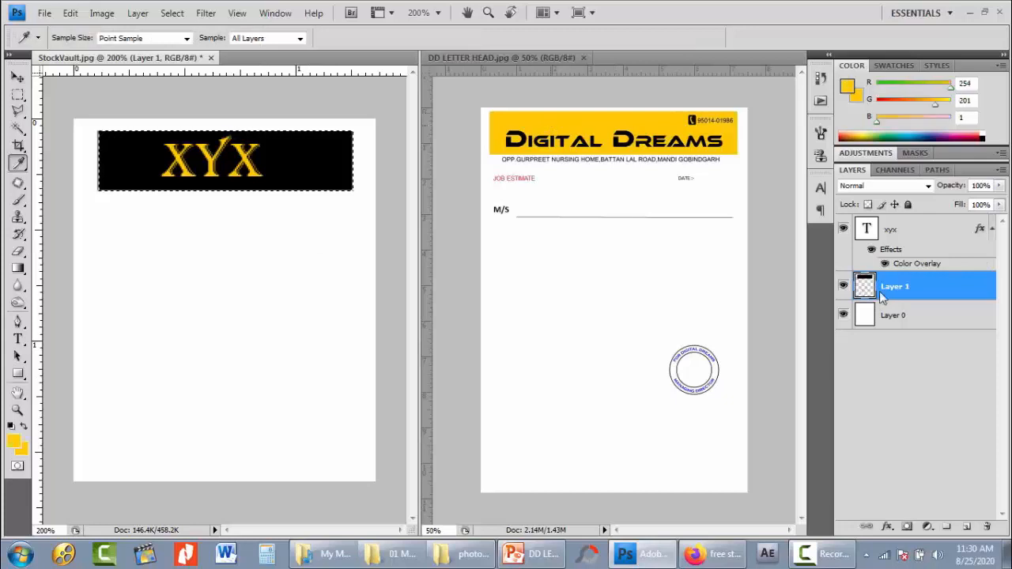
key(alt+BackSpace)
key(ctrl+d)
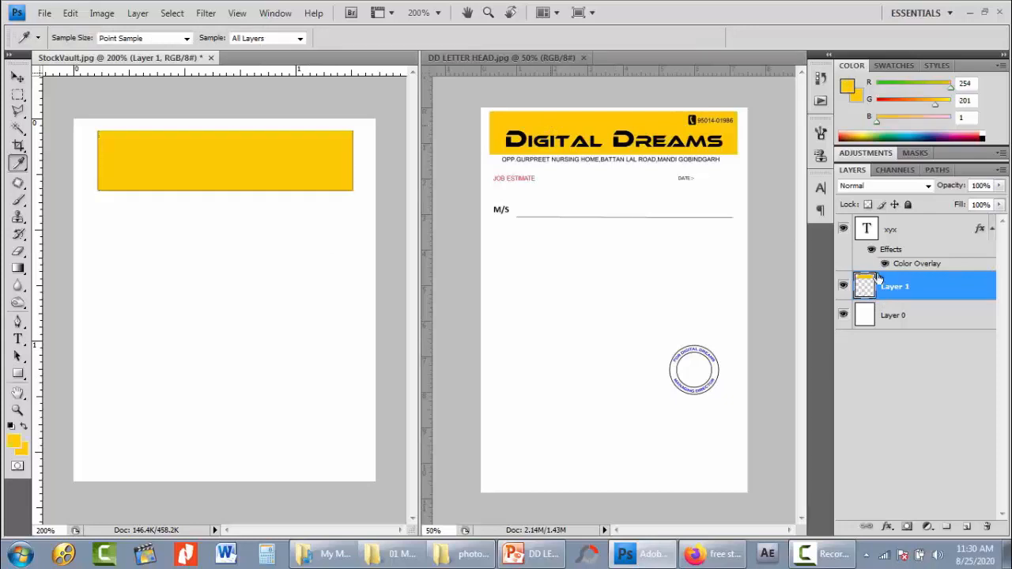
- Set the xyx text's Color Overlay to black so it contrasts with the yellow rectangle
double_click(912, 263)
click(749, 177)
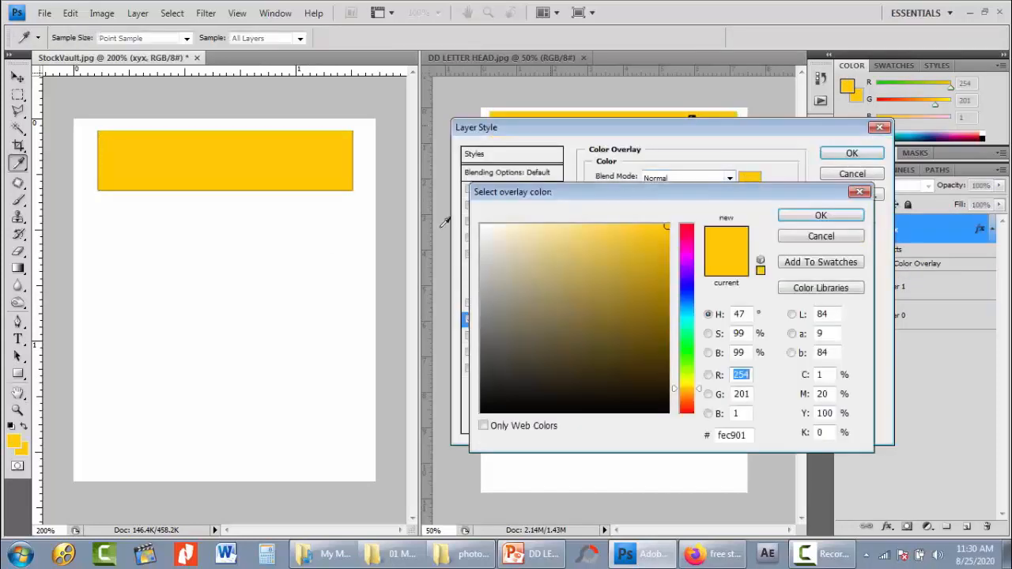
drag(506, 345, 477, 414)
click(800, 219)
click(854, 158)
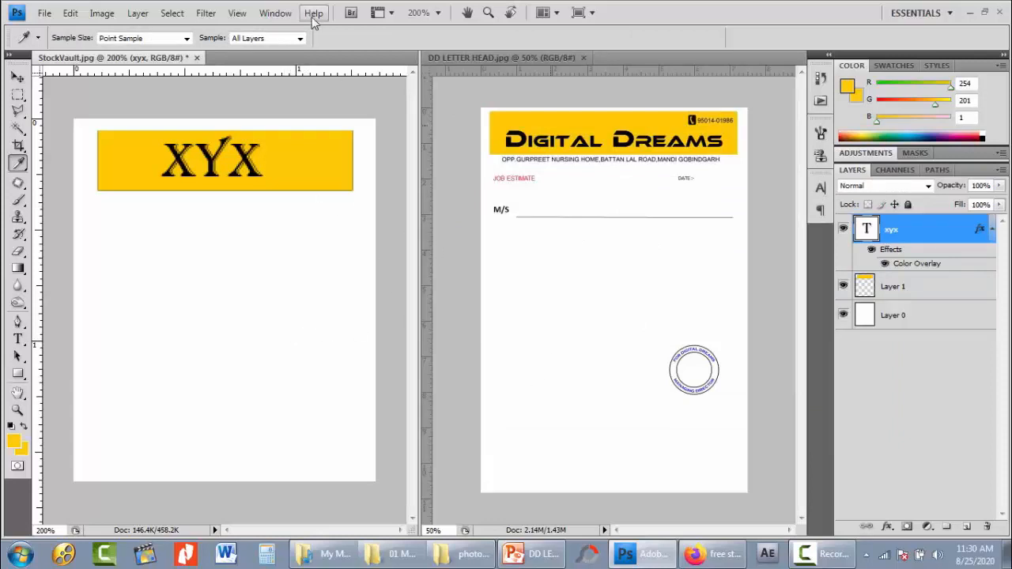
- Apply the Tile arrangement to the two open document windows
click(277, 13)
mouse_move(286, 32)
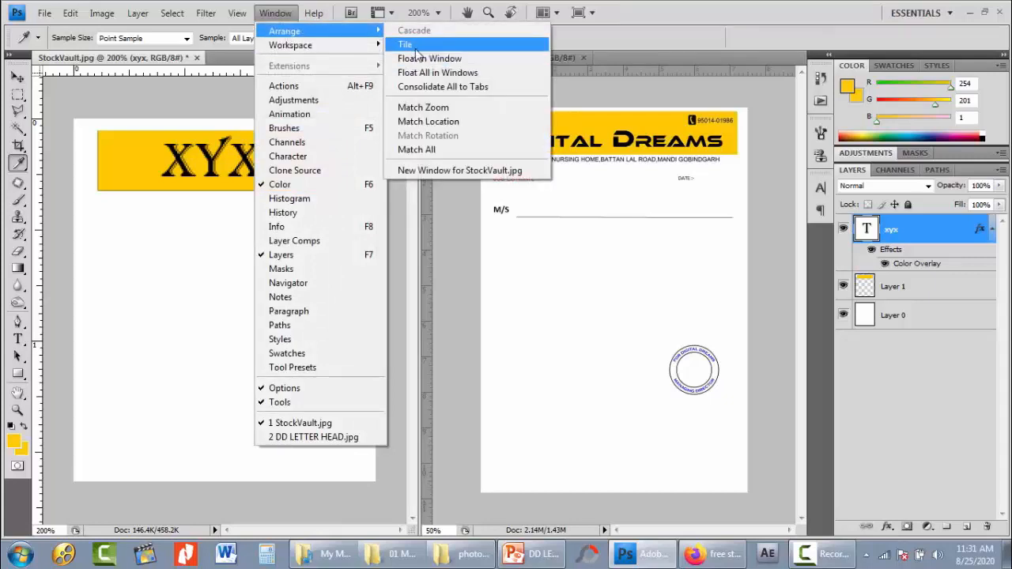
click(416, 46)
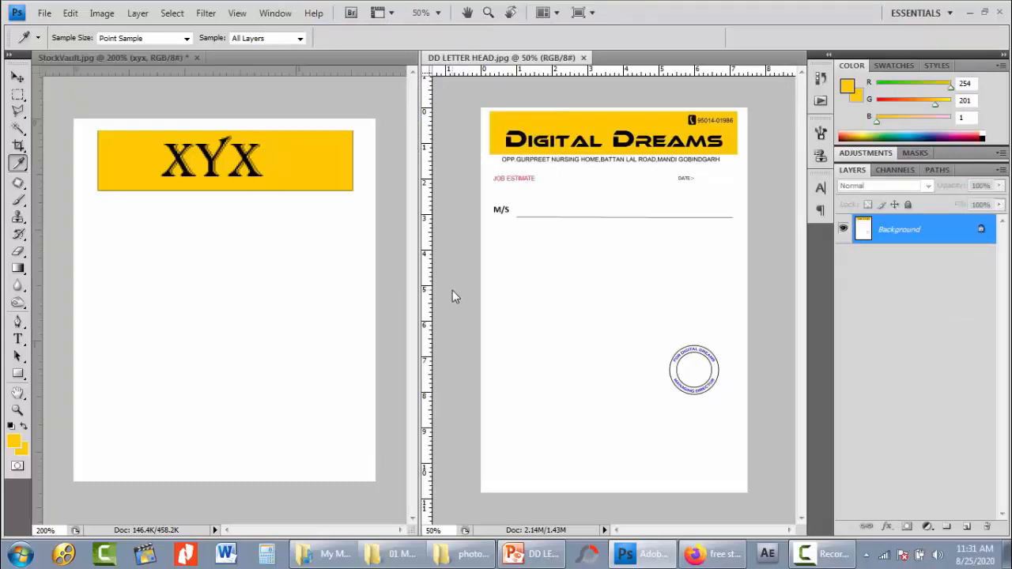
- Close DD LETTER HEAD.jpg and StockVault.jpg, discarding the unsaved changes
click(583, 58)
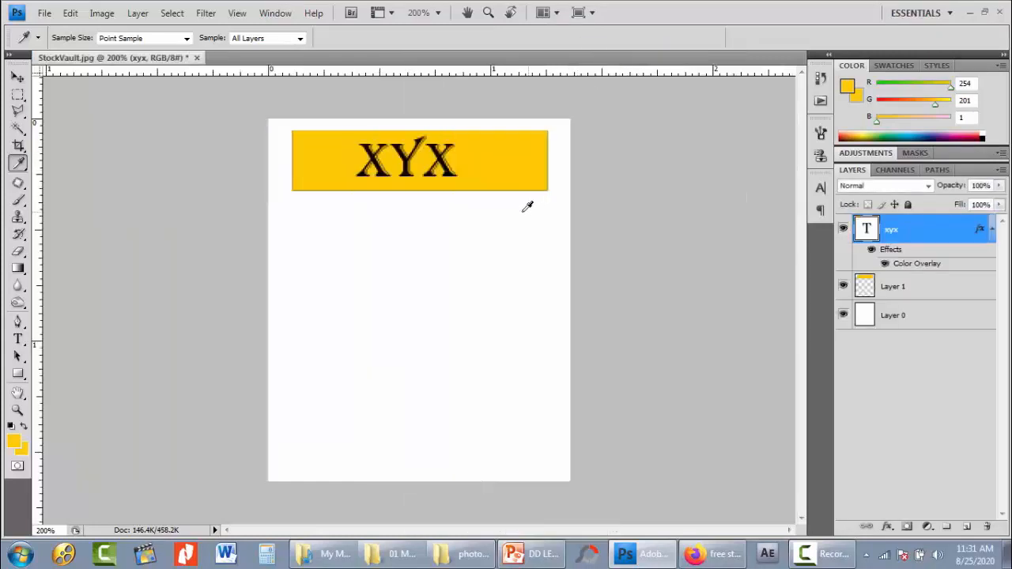
click(198, 59)
click(505, 215)
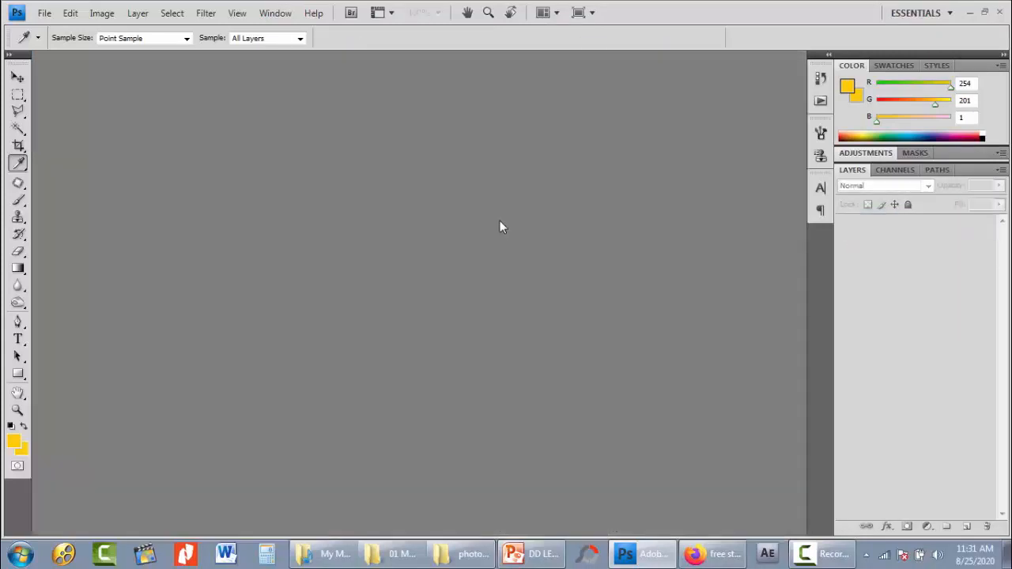
- Open StockVault.jpg again and convert its Background into a regular layer named Layer 0
double_click(499, 227)
double_click(660, 138)
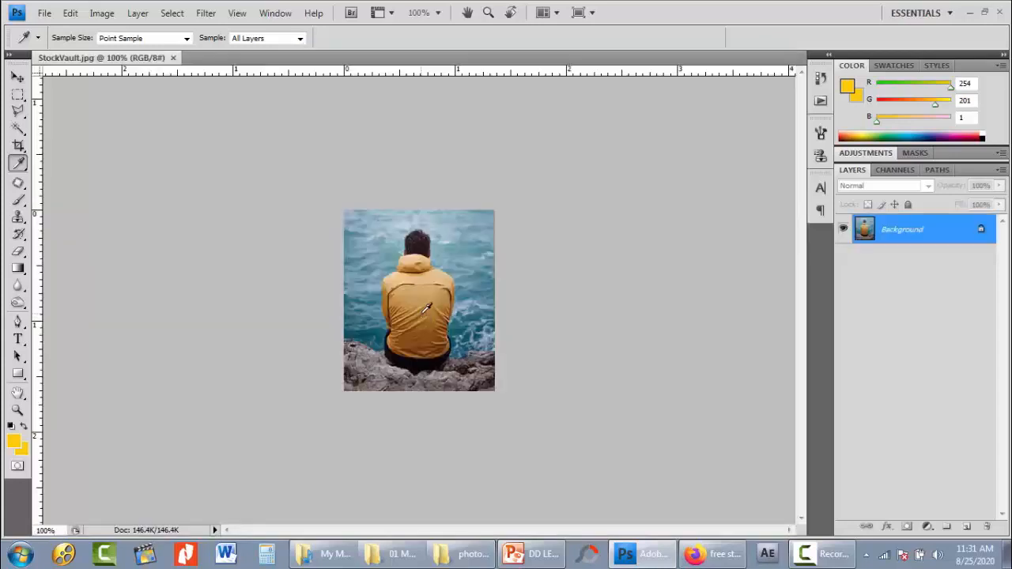
key(ctrl+plus)
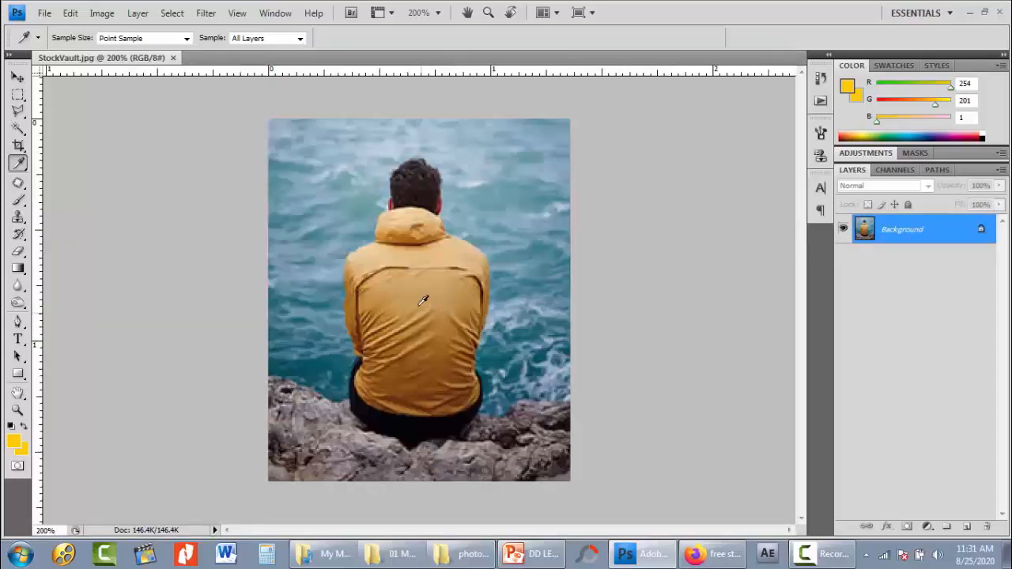
double_click(873, 234)
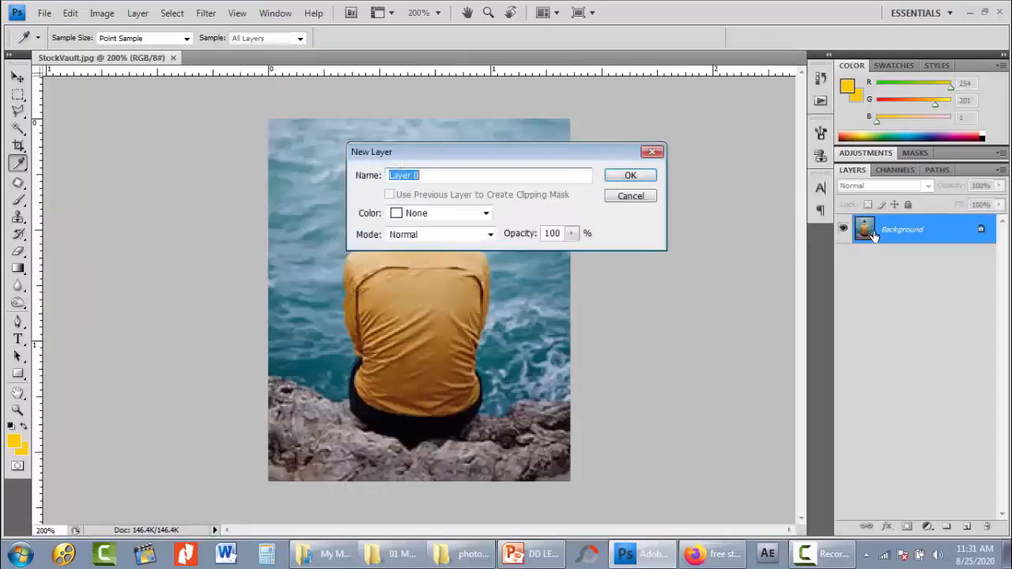
click(632, 176)
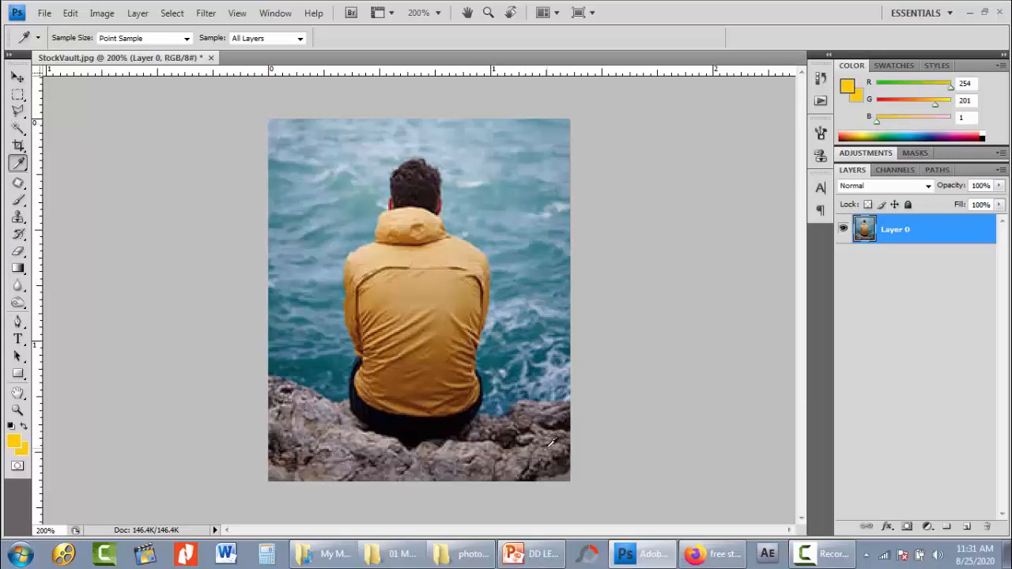
- Set up the Custom Shape tool with the solid heart shape
key(u)
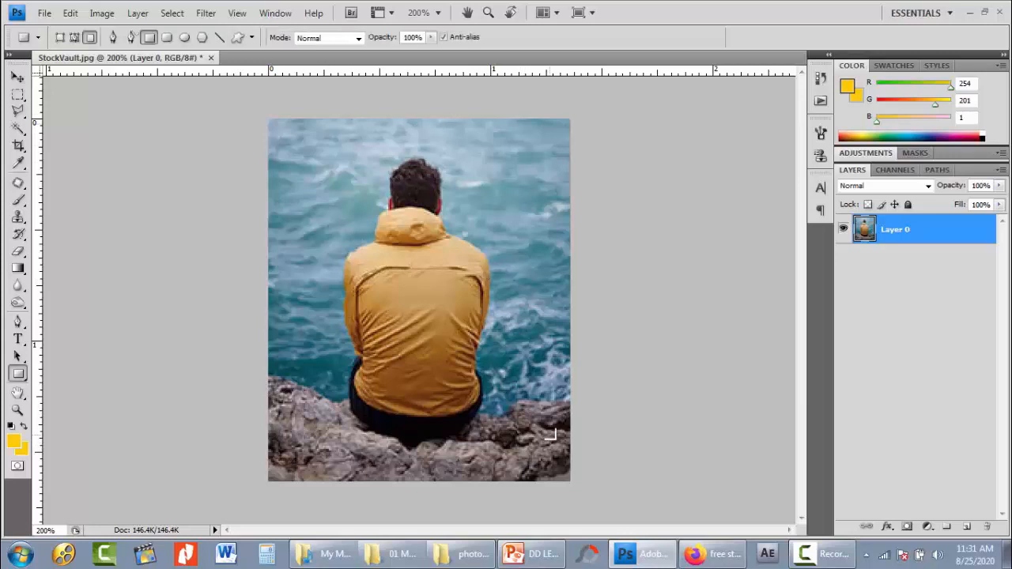
click(237, 38)
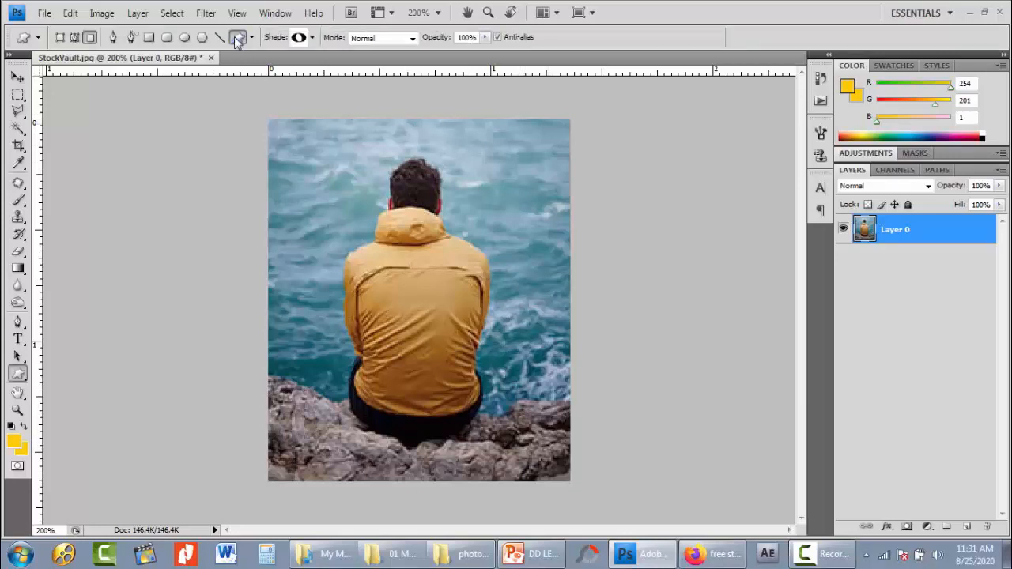
click(312, 37)
click(267, 309)
scroll(269, 315, up, 7)
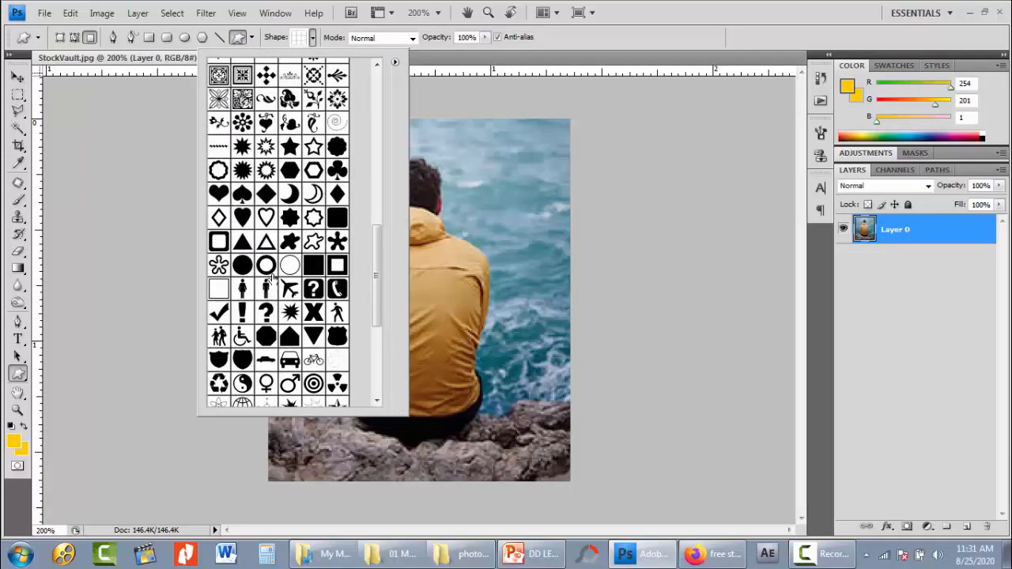
click(246, 225)
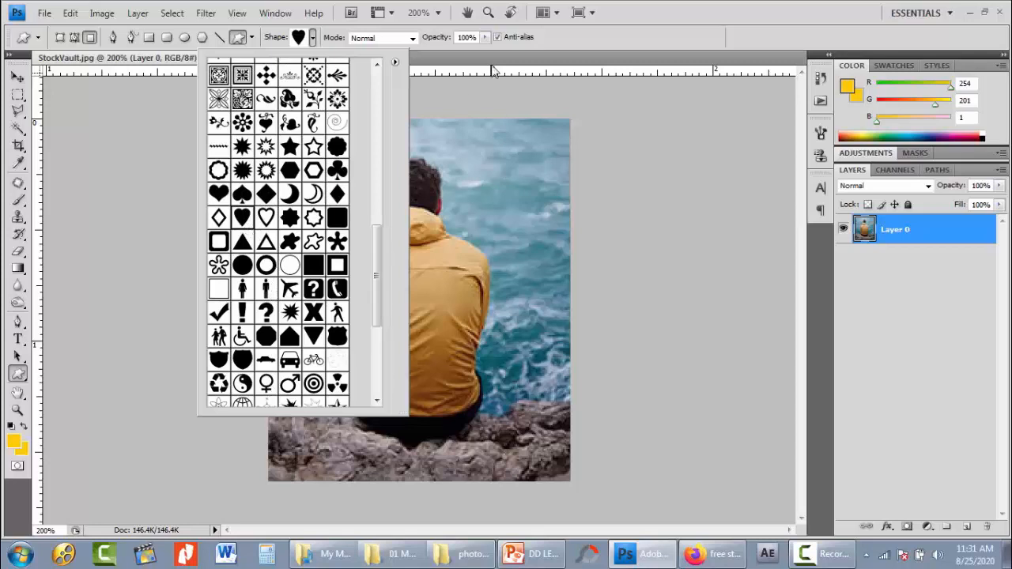
click(542, 43)
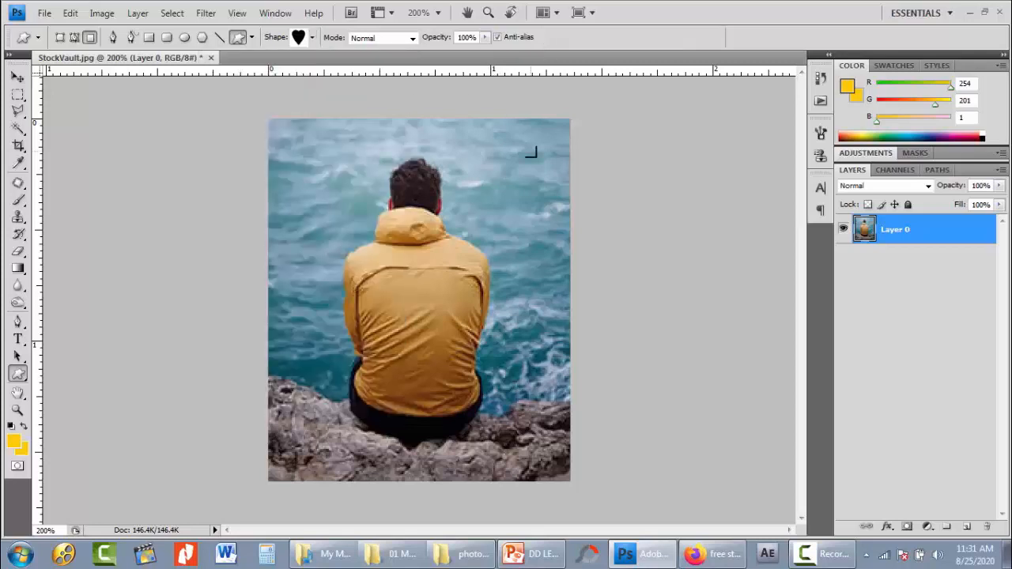
- Add a new layer above Layer 0, draw a large yellow heart on it, and center it over the man's head and upper back
click(966, 527)
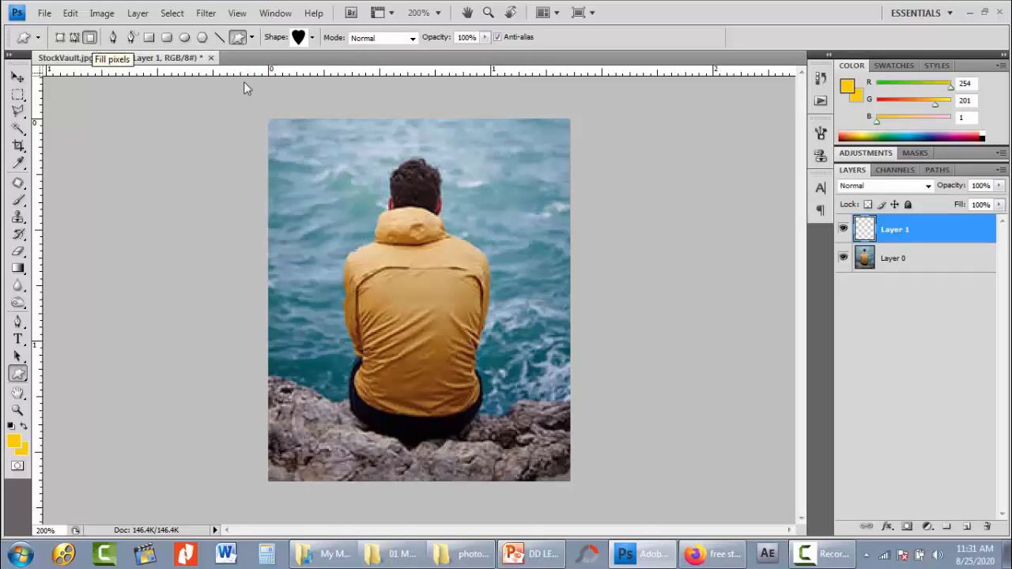
drag(338, 134, 516, 321)
key(v)
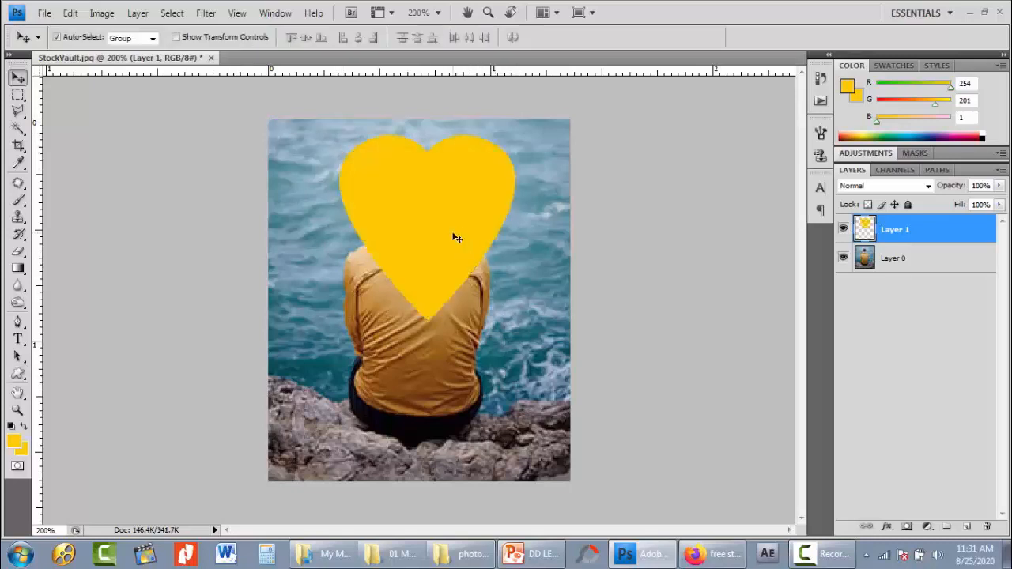
drag(446, 230, 439, 226)
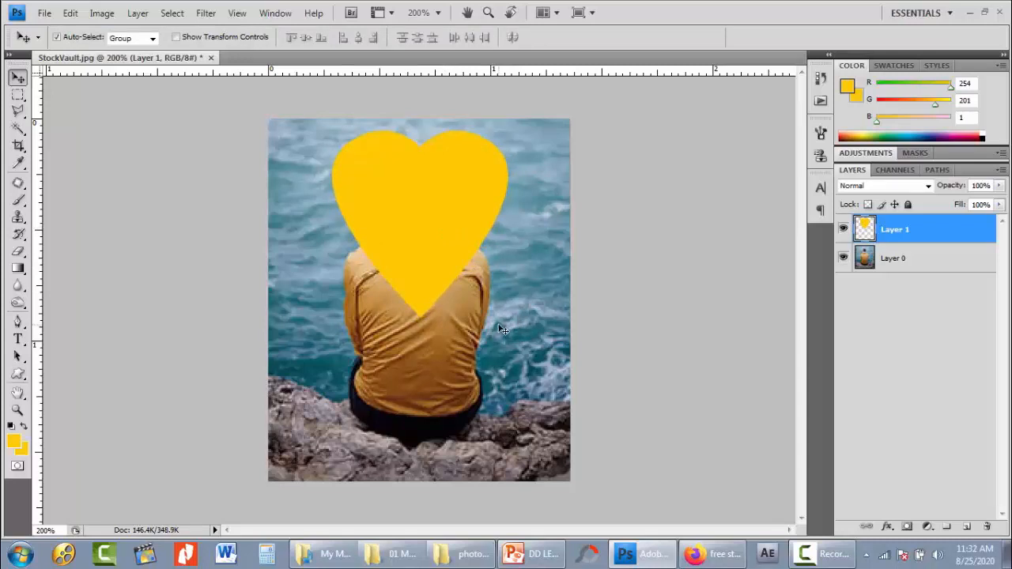
- Load the heart's outline as a selection, hide Layer 1, and make Layer 0 active
ctrl+click(864, 234)
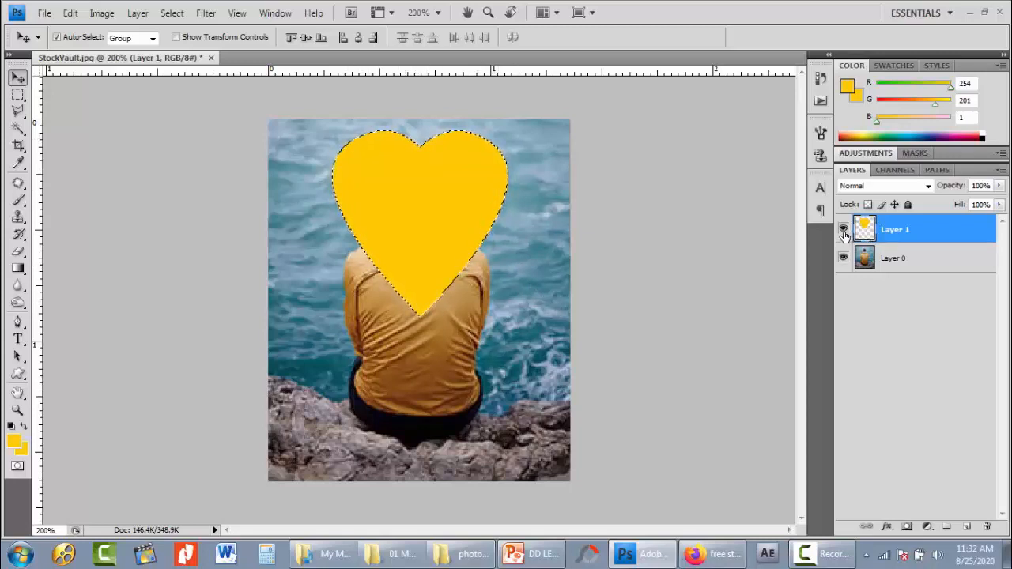
click(844, 231)
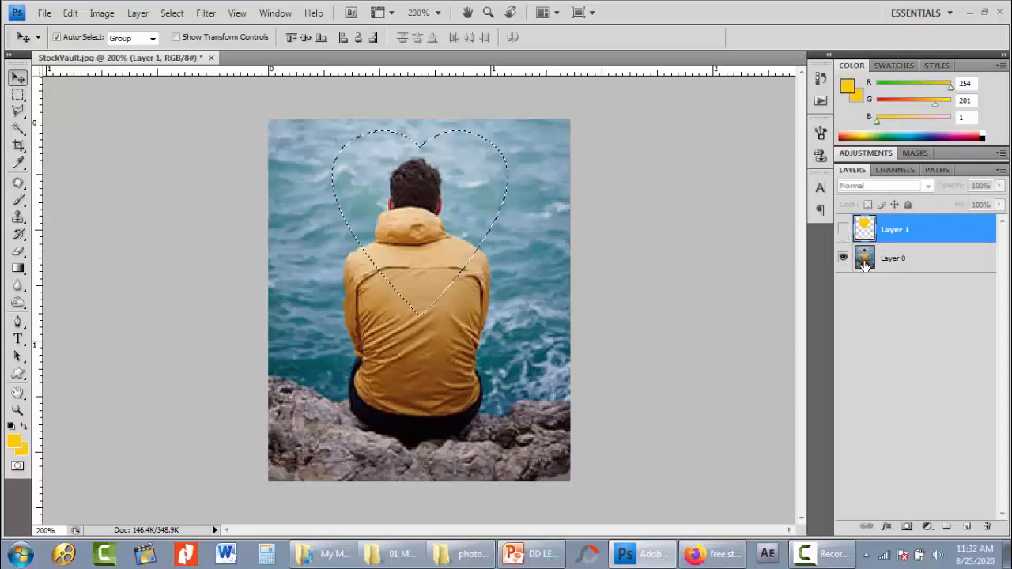
click(862, 261)
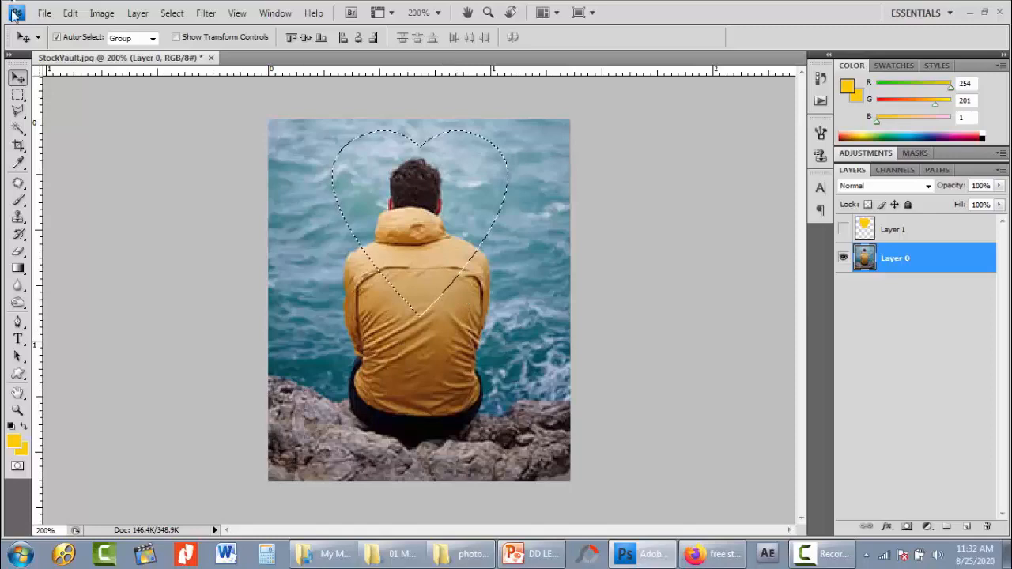
- Copy the selected heart-shaped photo area onto a new layer, and move the cutout down with Layer 0 hidden
click(70, 12)
click(91, 116)
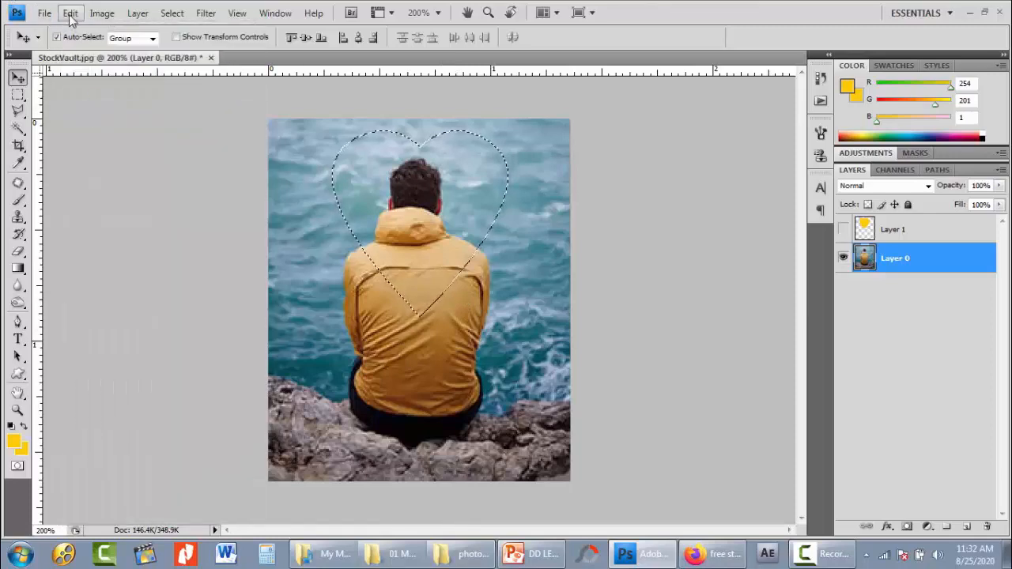
click(71, 13)
click(83, 142)
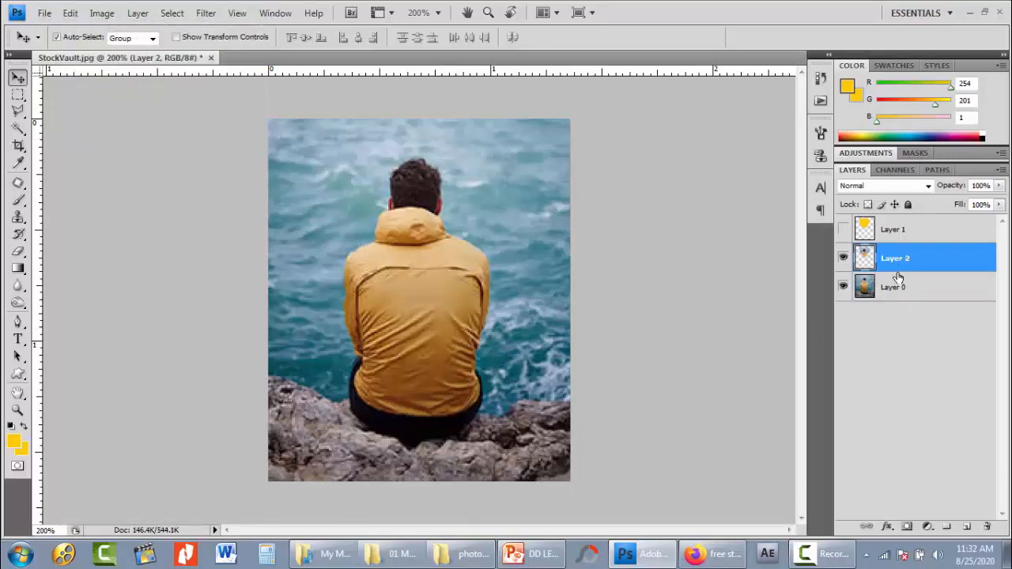
click(842, 287)
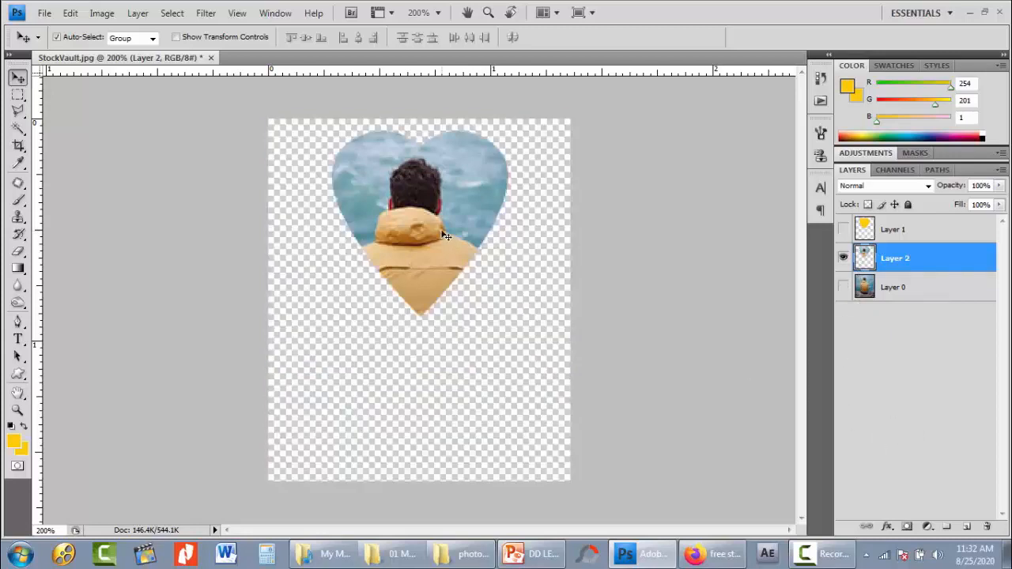
drag(438, 254, 437, 308)
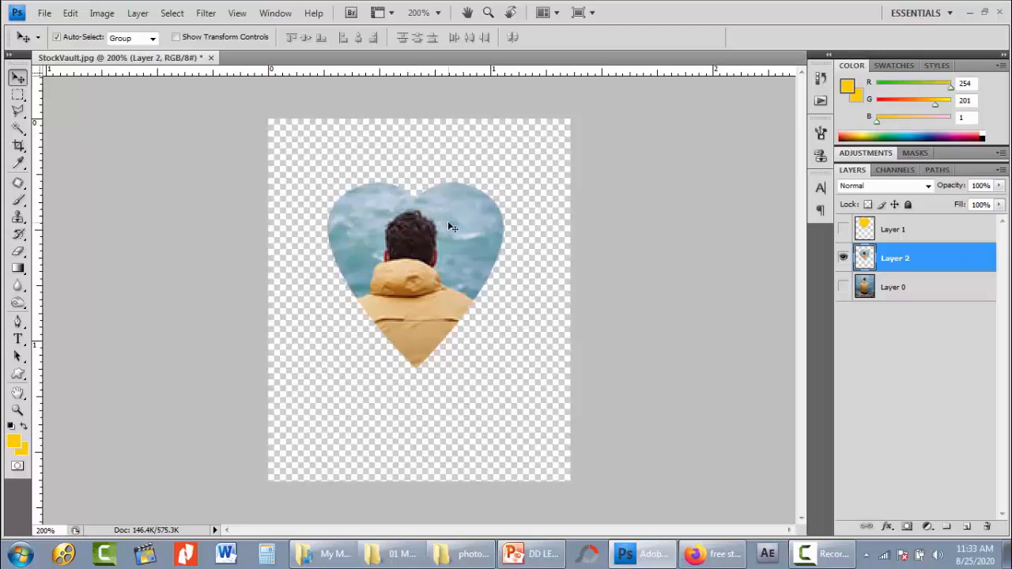
- Step back through the history to undo the heart cutout, its selection, and the yellow heart's move
key(ctrl+alt+z)
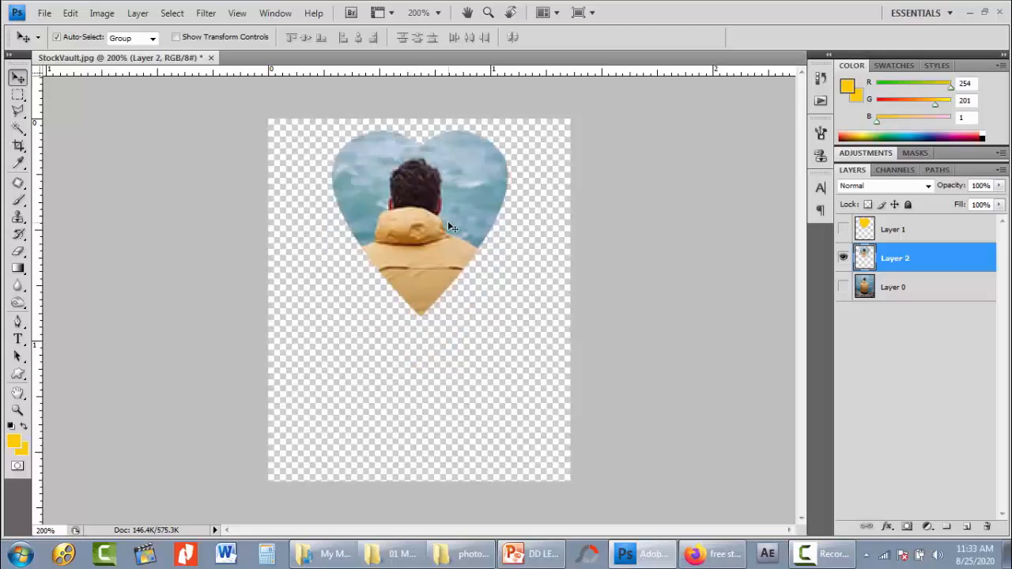
key(ctrl+alt+z)
key(ctrl+alt+z)
key(ctrl+alt+z)
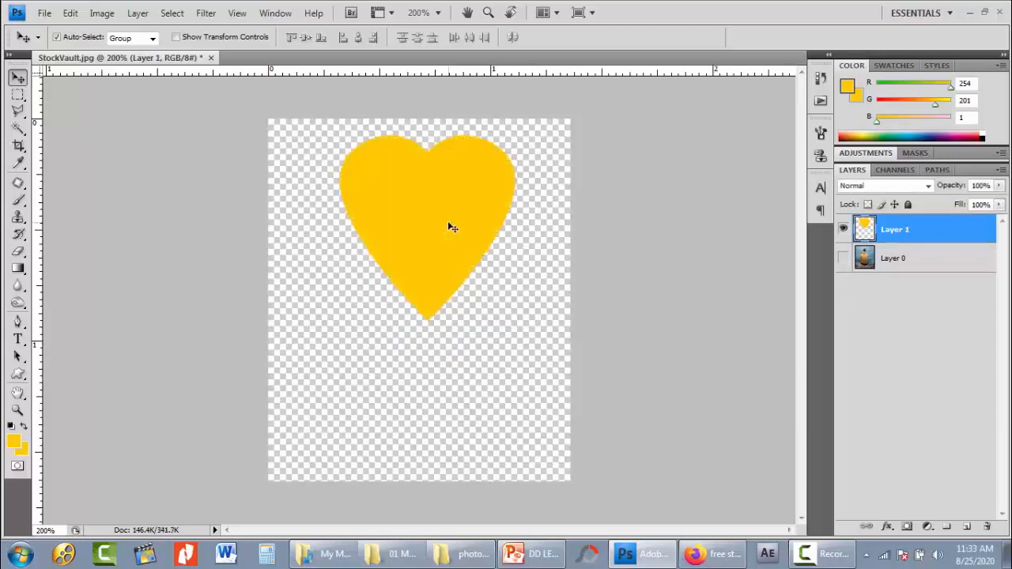
- Show Layer 0, hide the heart on Layer 1, and make Layer 0 active
click(842, 257)
click(842, 235)
click(865, 261)
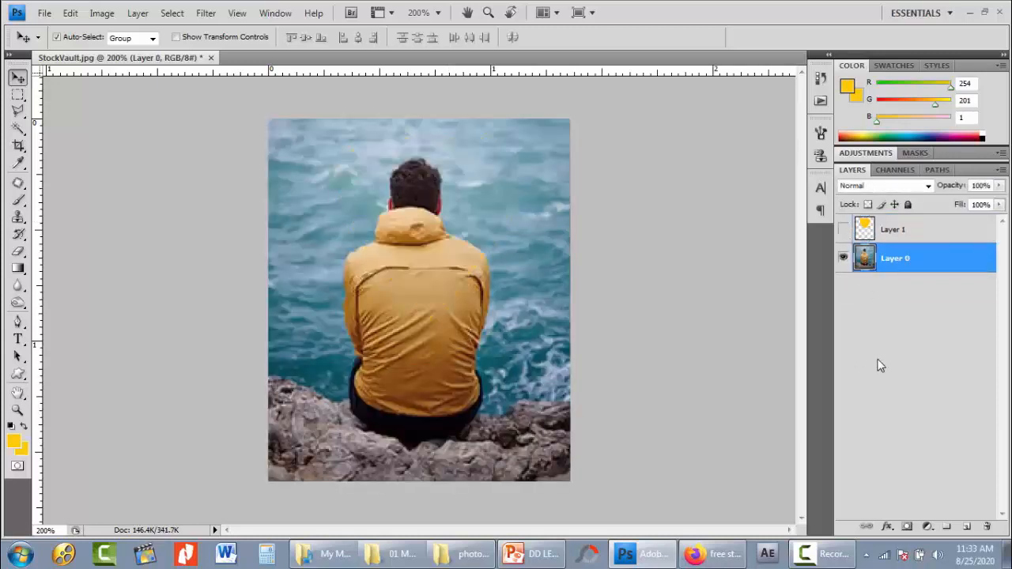
- Add a new layer above Layer 0 and draw a large yellow solid star on it, centered over the man's head and back
click(965, 526)
key(u)
click(312, 38)
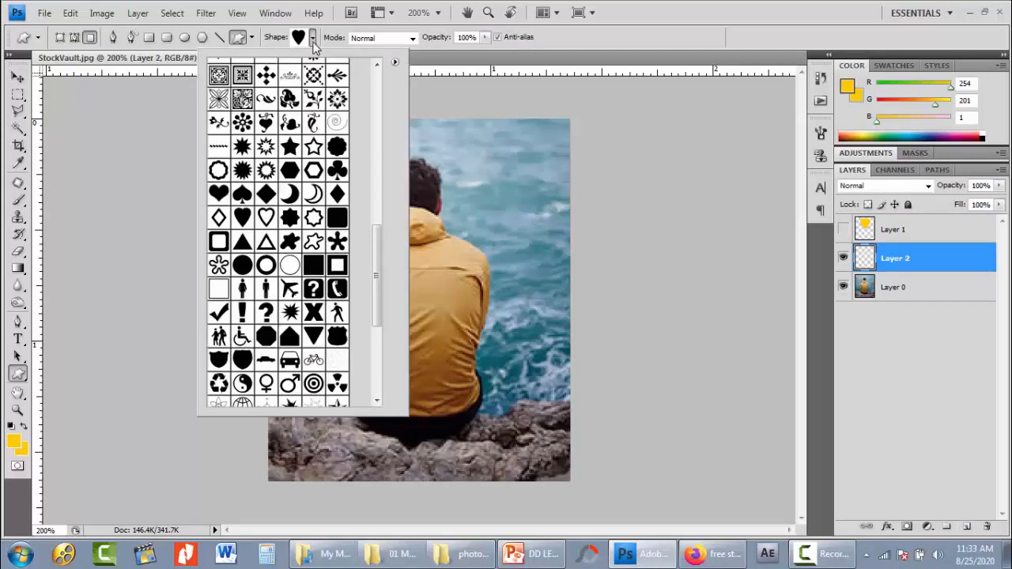
click(290, 149)
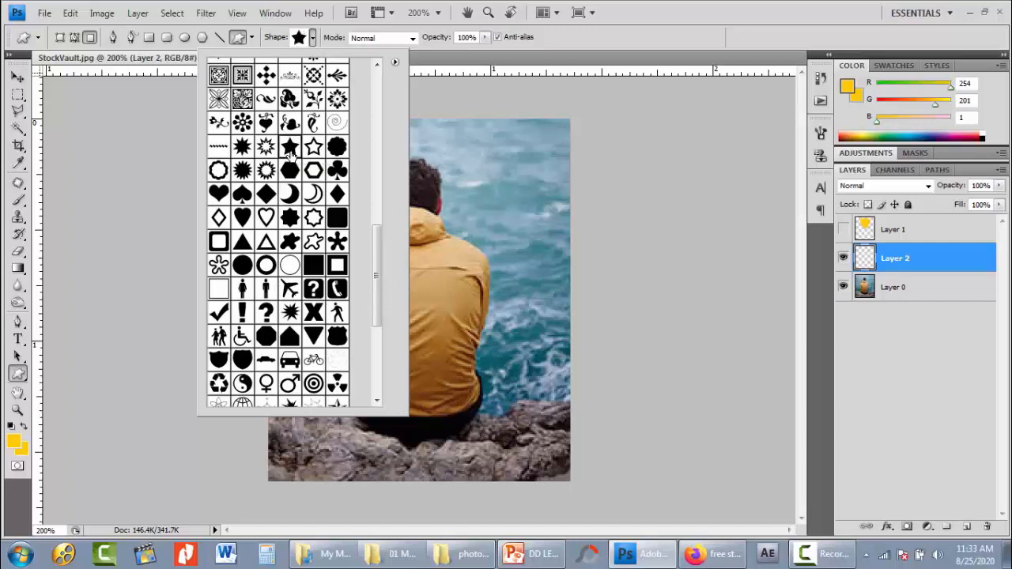
click(554, 37)
drag(331, 124, 533, 356)
key(v)
drag(452, 260, 434, 250)
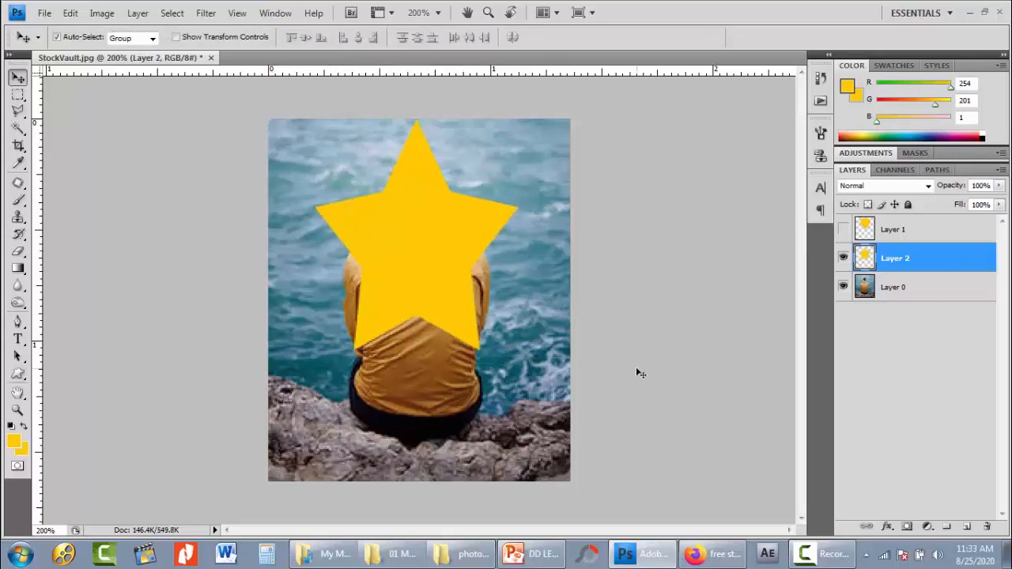
- Load the star's outline as a selection, hide Layer 2, and make Layer 0 active
ctrl+click(868, 262)
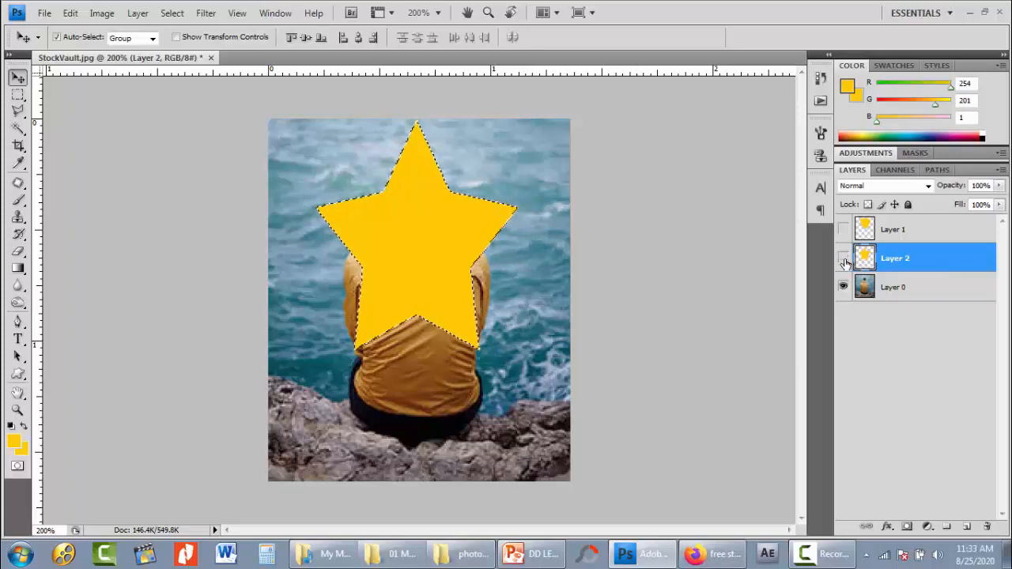
click(842, 258)
click(863, 288)
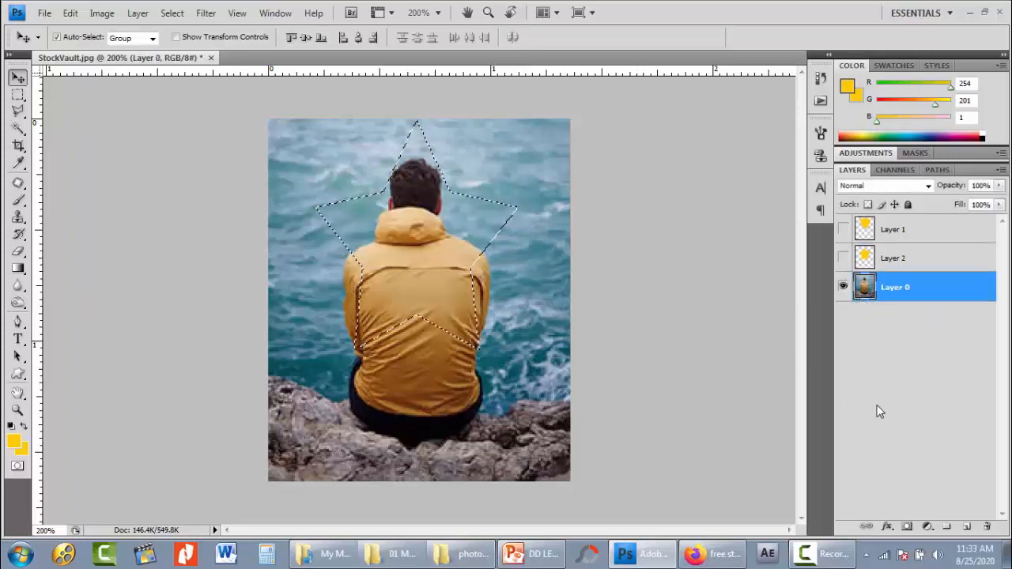
- Copy the selected star-shaped photo area onto a new layer, and move the cutout slightly down with Layer 0 hidden
click(70, 12)
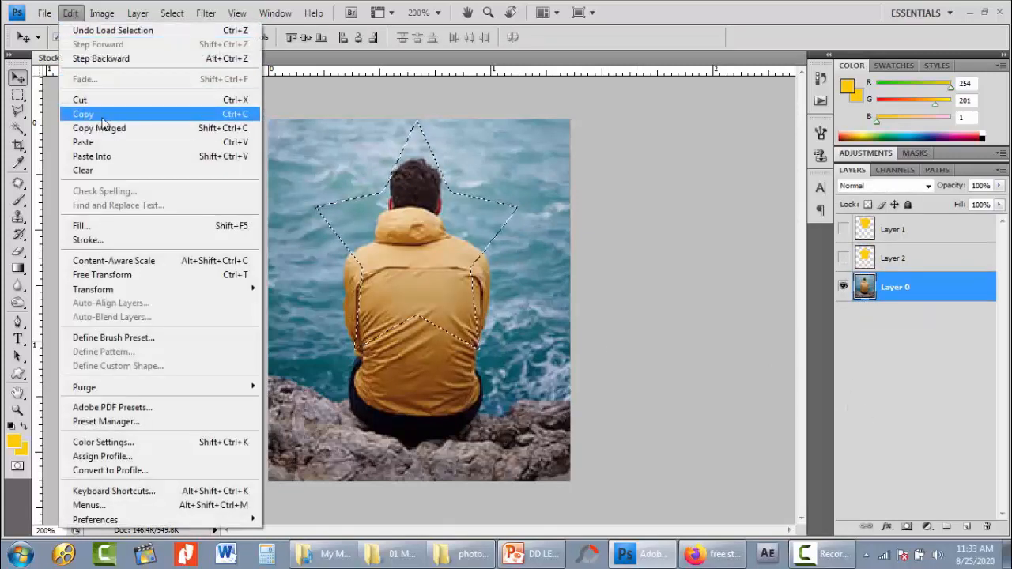
click(84, 114)
click(71, 13)
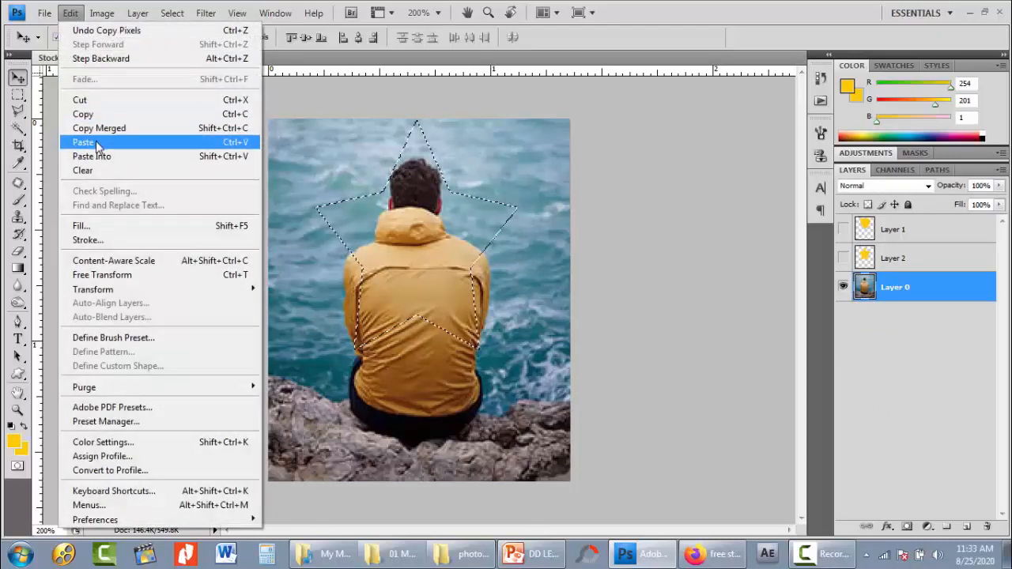
click(93, 143)
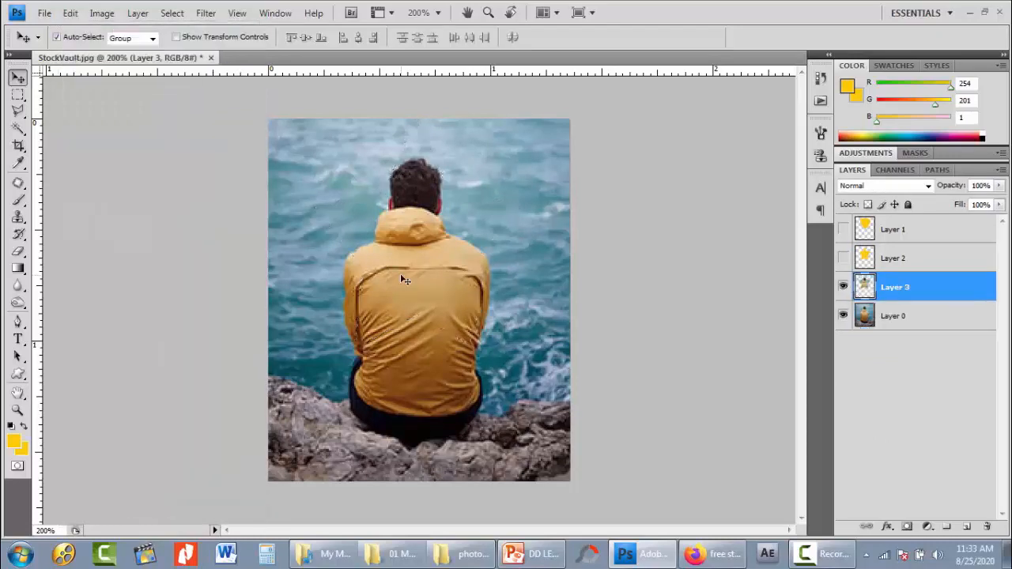
click(843, 315)
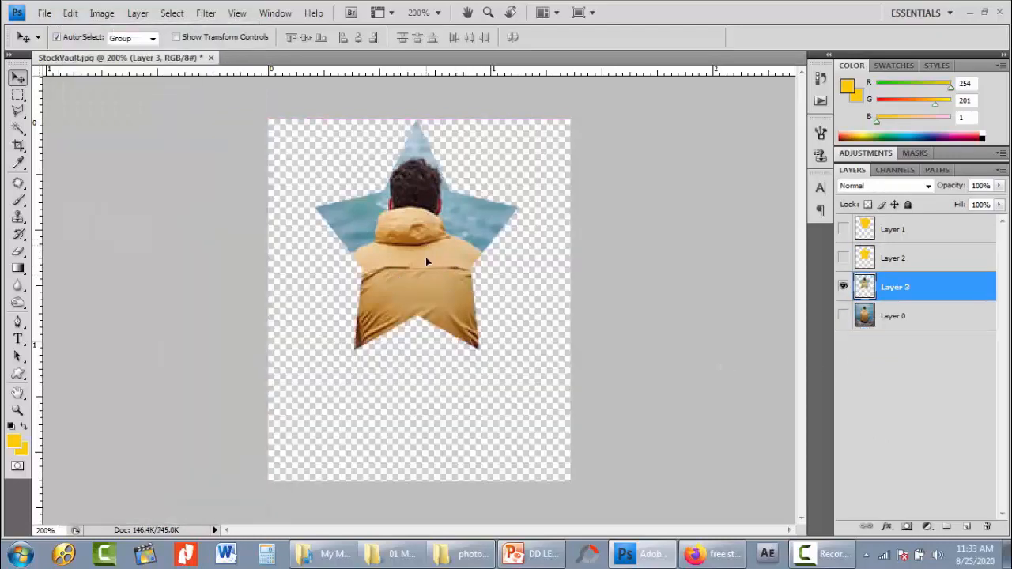
mouse_move(425, 257)
mouse_down()
mouse_move(428, 294)
mouse_move(425, 262)
mouse_up()
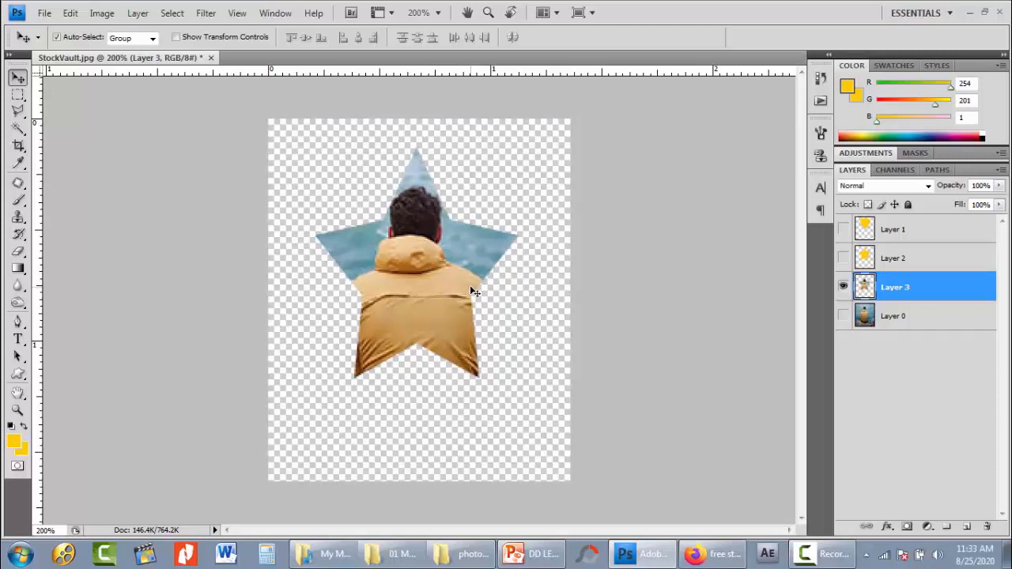
- Undo the star cutout's last move, and switch visibility from Layer 3 to Layer 0 and the yellow star on Layer 2
key(ctrl+alt+z)
key(ctrl+alt+z)
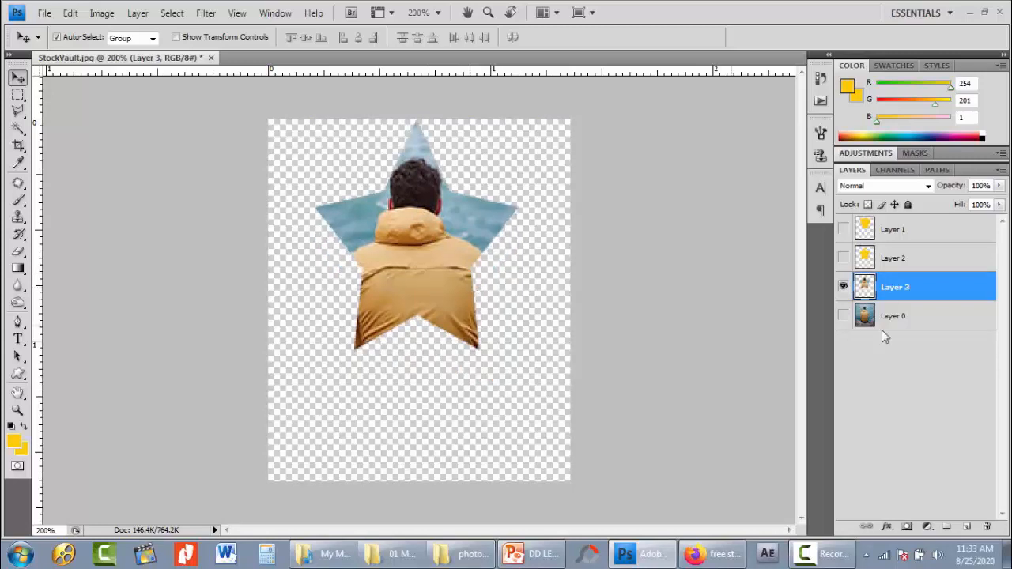
click(842, 287)
click(843, 315)
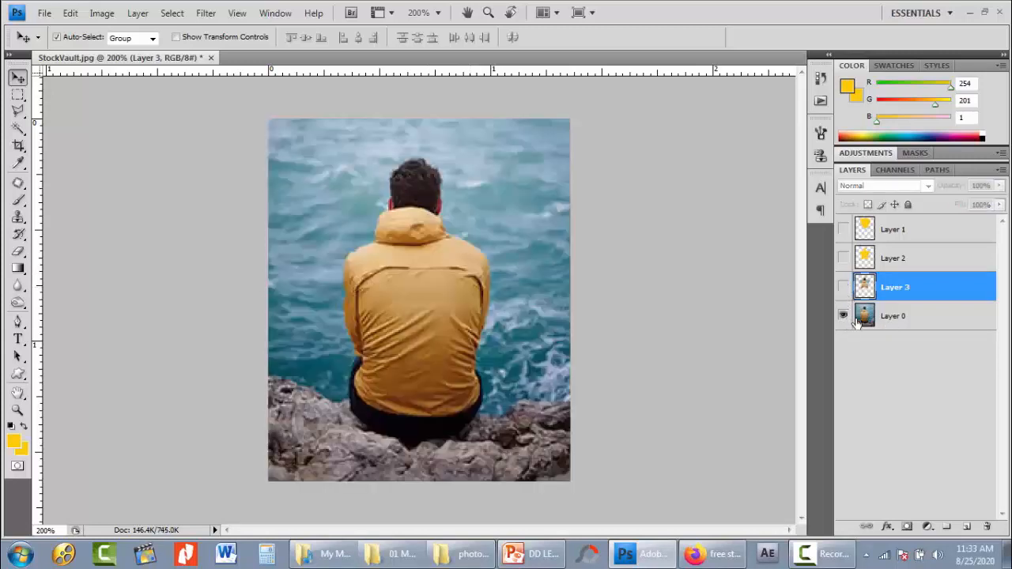
click(855, 318)
click(842, 258)
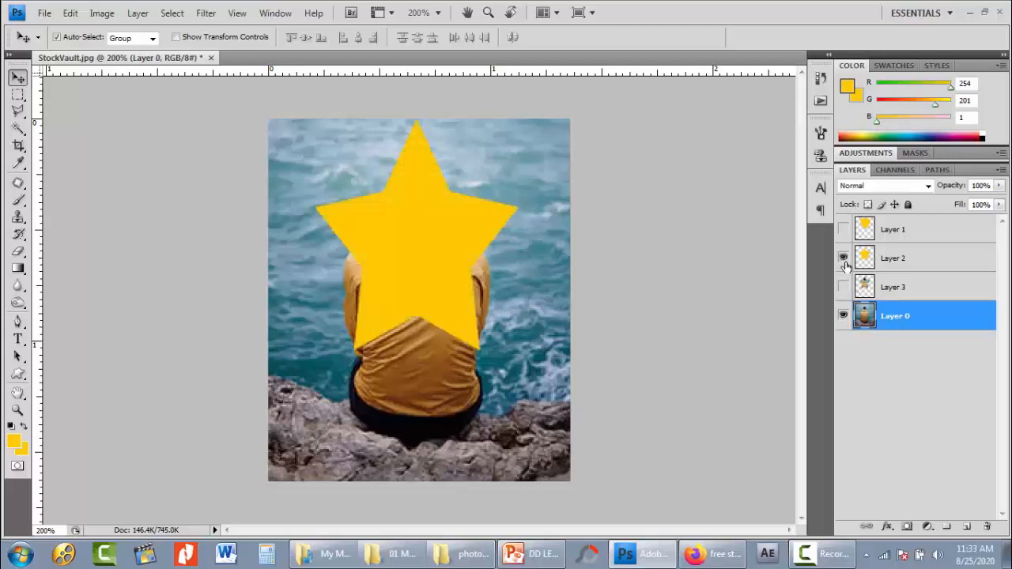
- Move the yellow star on Layer 2 slightly down, and place Layer 0 directly above Layer 2 in the stack
click(877, 261)
drag(423, 234, 424, 249)
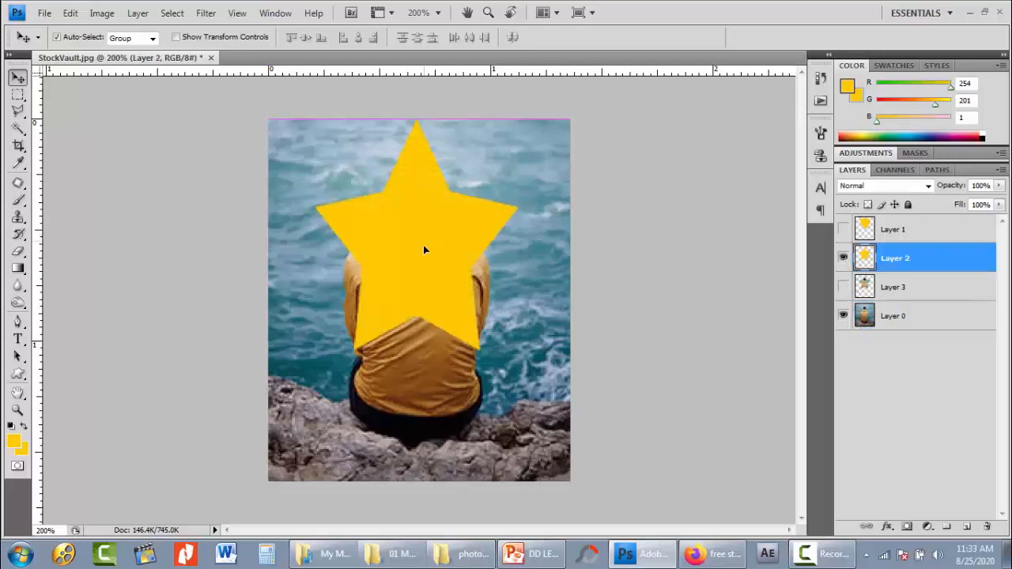
click(866, 326)
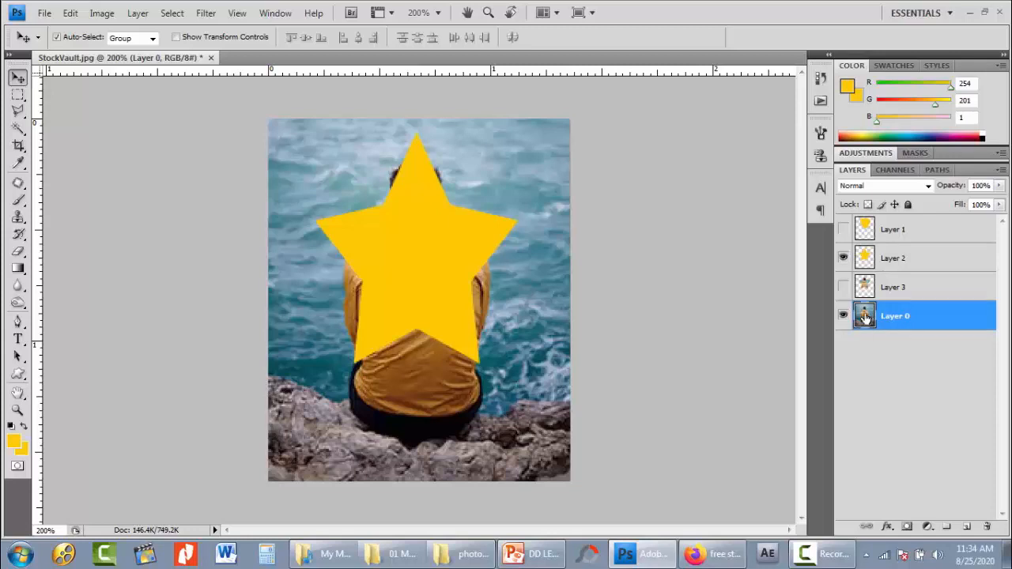
drag(866, 320, 867, 258)
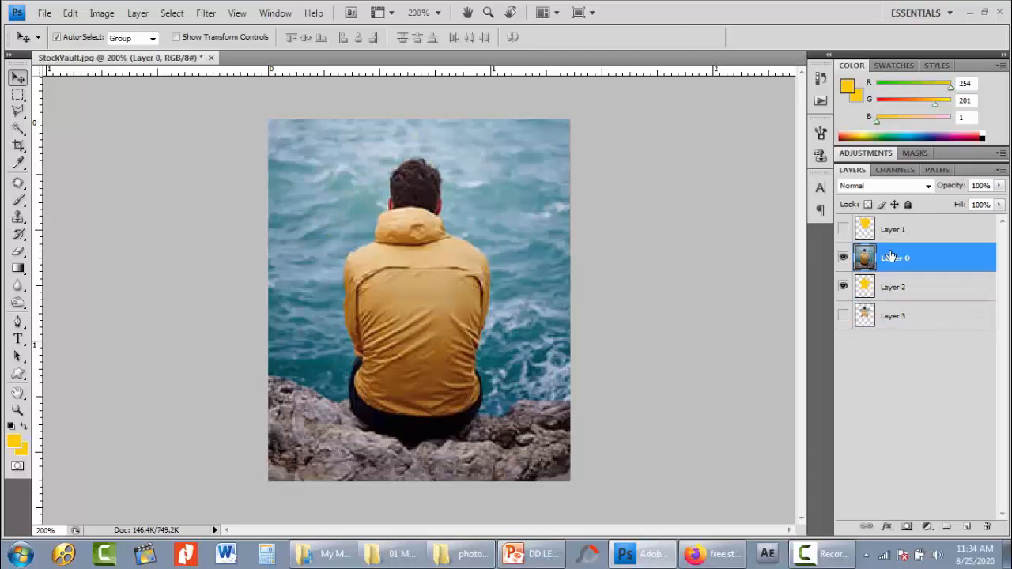
- Clip Layer 0 to the star on Layer 2 with a clipping mask, and shift the photo slightly within the star
click(891, 291)
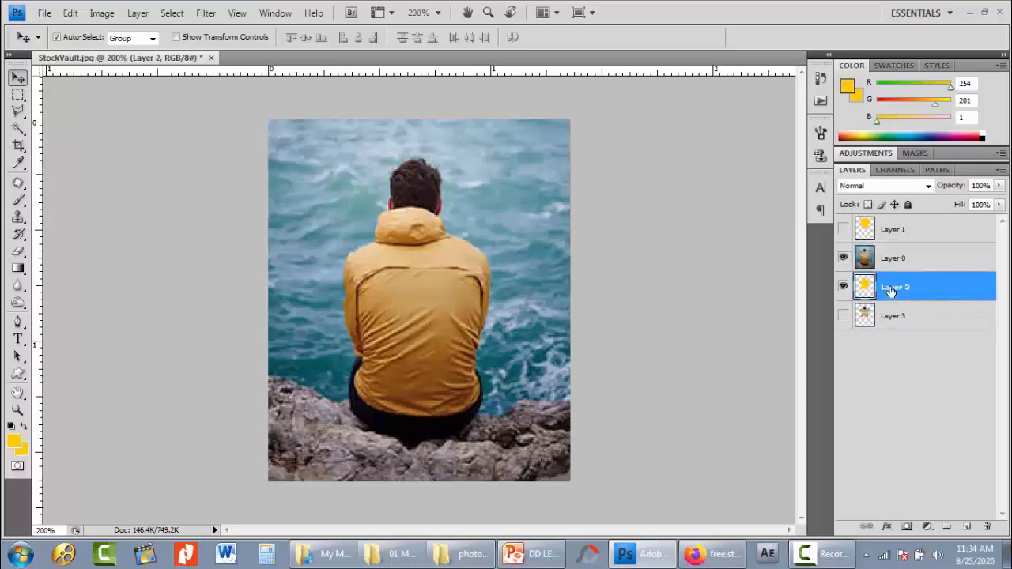
click(871, 265)
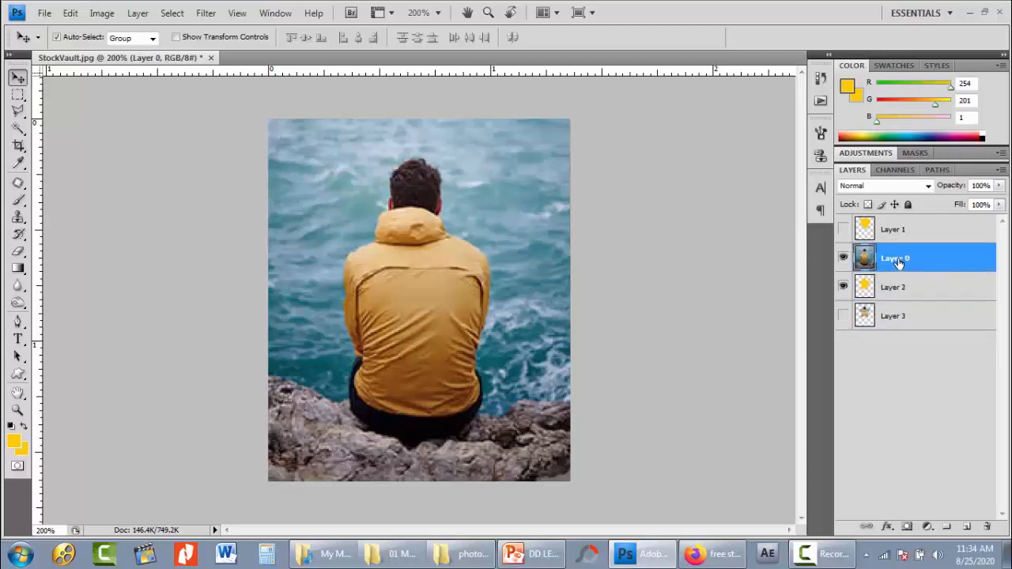
right_click(898, 261)
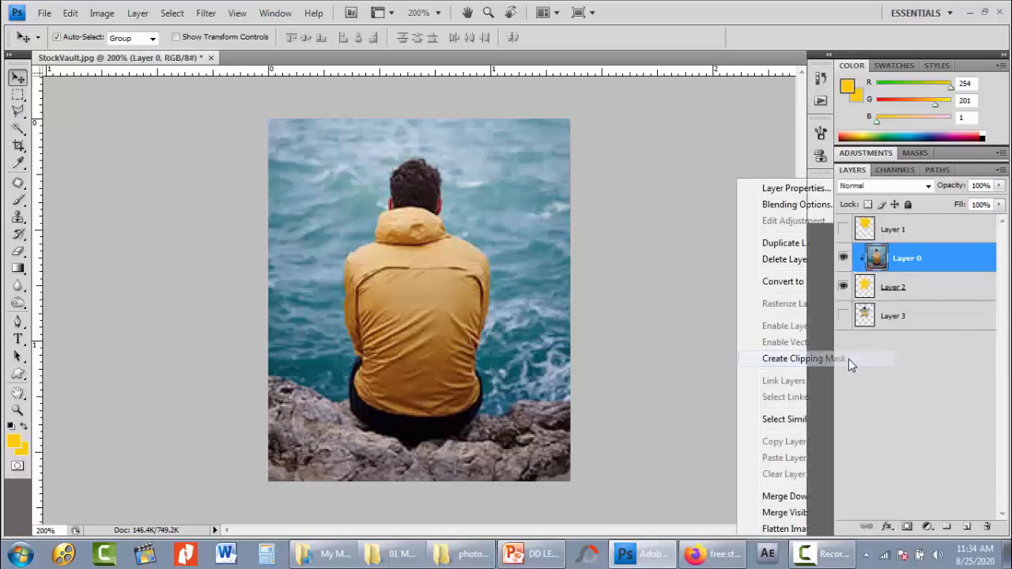
click(848, 359)
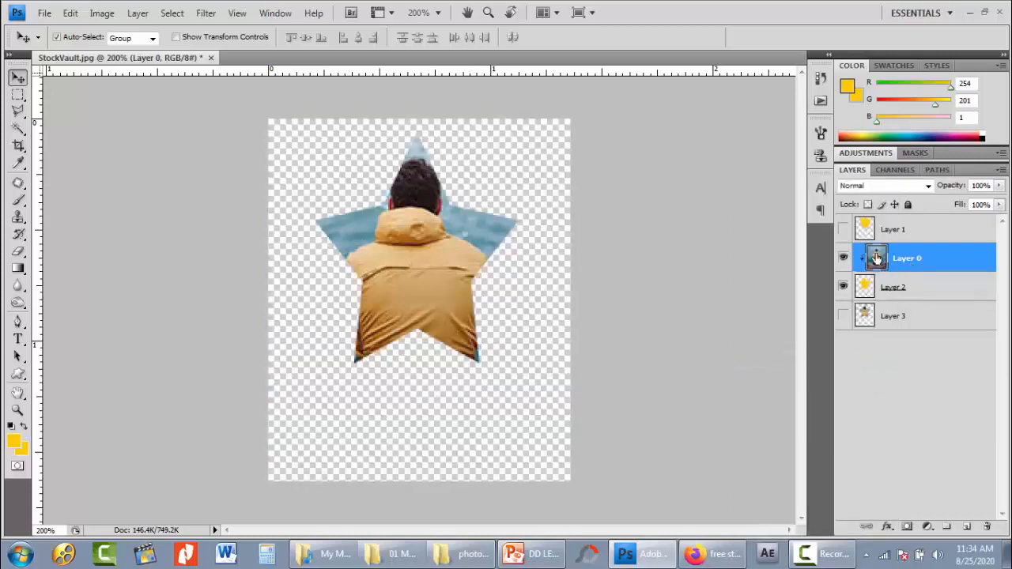
mouse_move(449, 271)
mouse_down()
mouse_move(399, 273)
mouse_move(438, 264)
mouse_move(419, 261)
mouse_move(486, 261)
mouse_move(395, 273)
mouse_move(455, 262)
mouse_move(425, 272)
mouse_move(420, 289)
mouse_move(443, 298)
mouse_move(445, 262)
mouse_up()
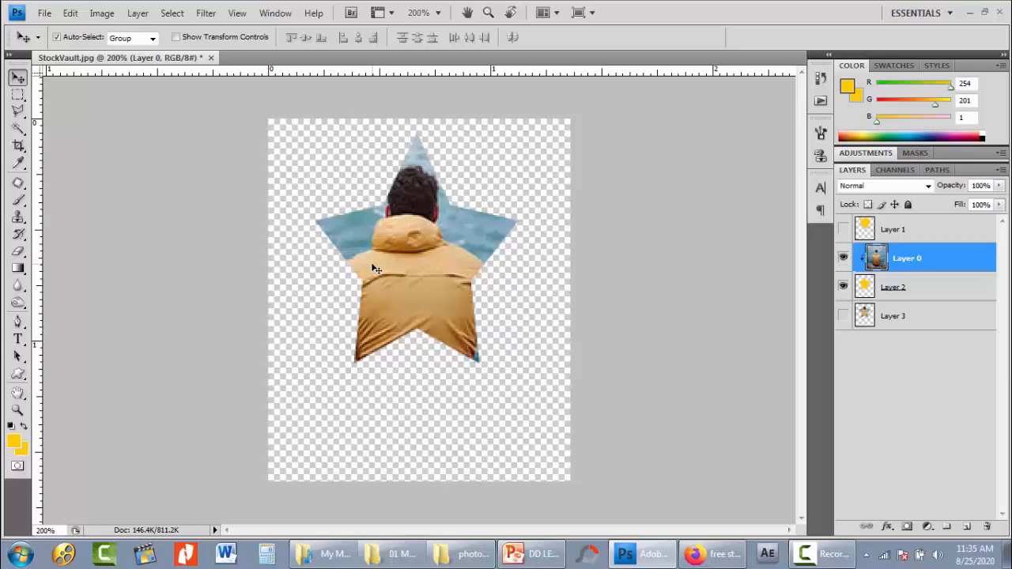
- Close the star document and open the transparent PNG image of the girl with a bubble
click(506, 217)
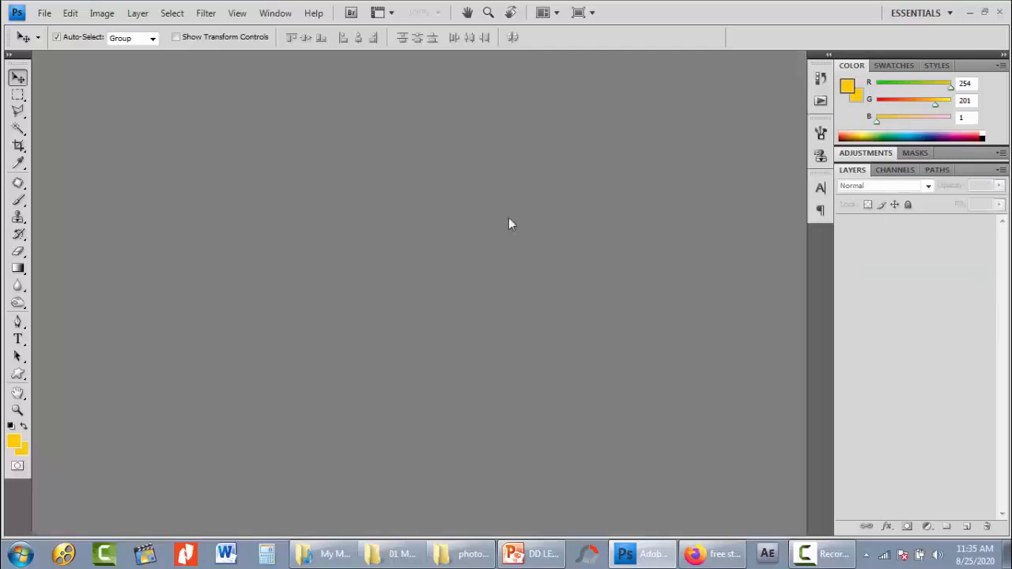
key(ctrl+o)
double_click(650, 167)
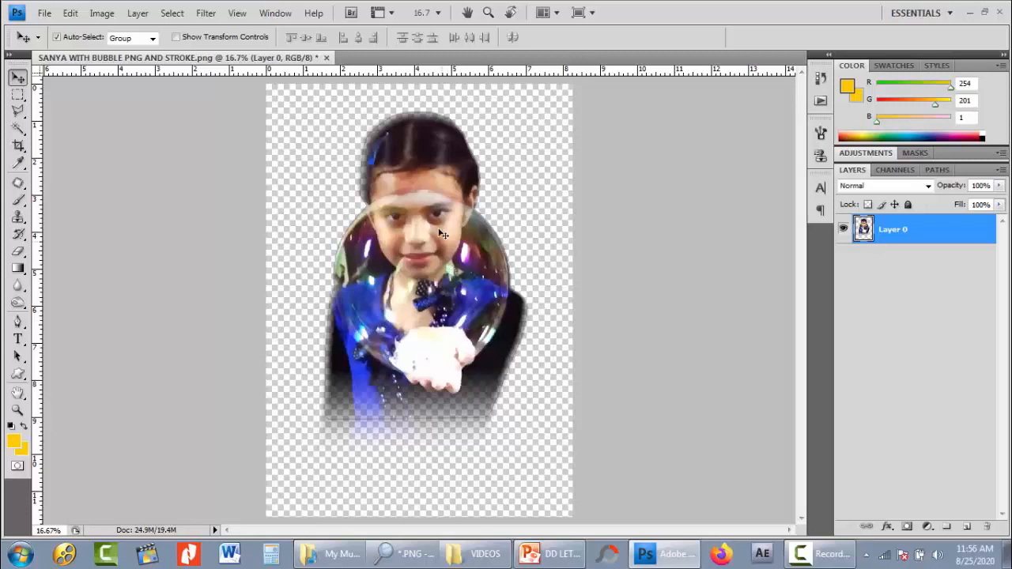
- Nudge the girl's image on Layer 0 slightly right and down
key(Right)
key(Right)
key(Right)
key(Right)
key(Right)
key(Right)
key(Right)
key(Down)
key(Down)
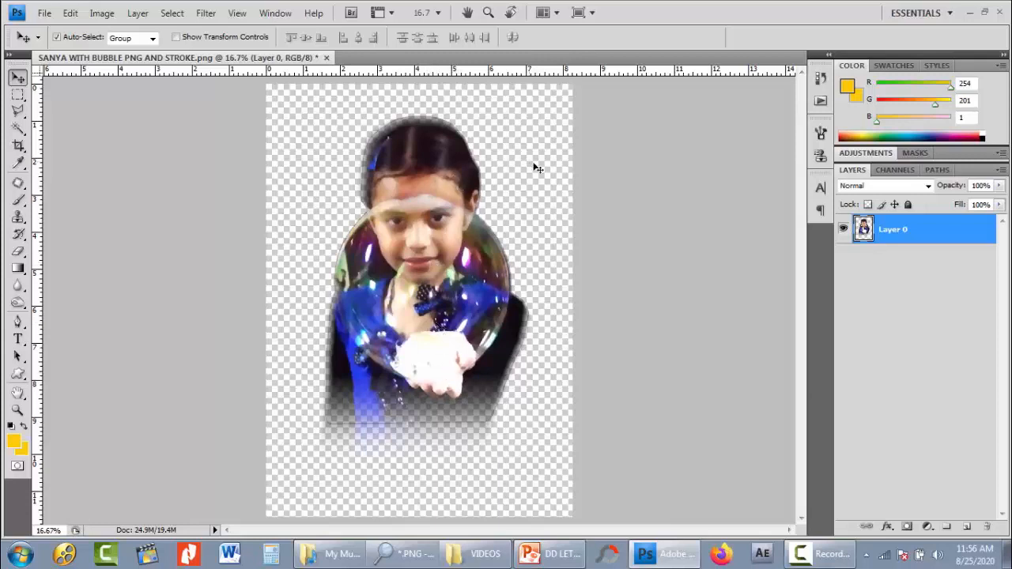
- Add a new layer filled with the default black foreground color, and place it beneath Layer 0
click(966, 526)
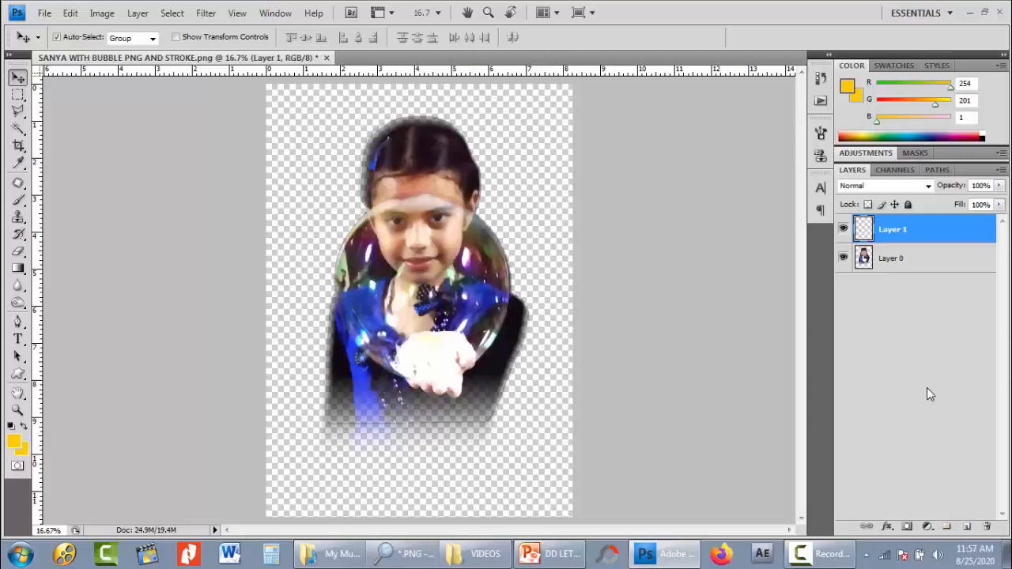
key(d)
key(alt+BackSpace)
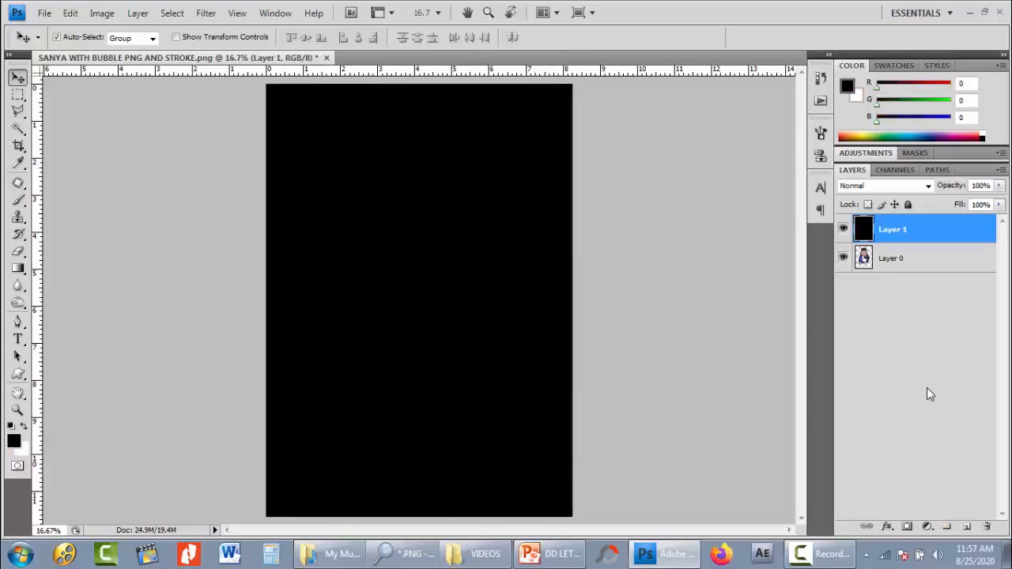
key(ctrl+bracketleft)
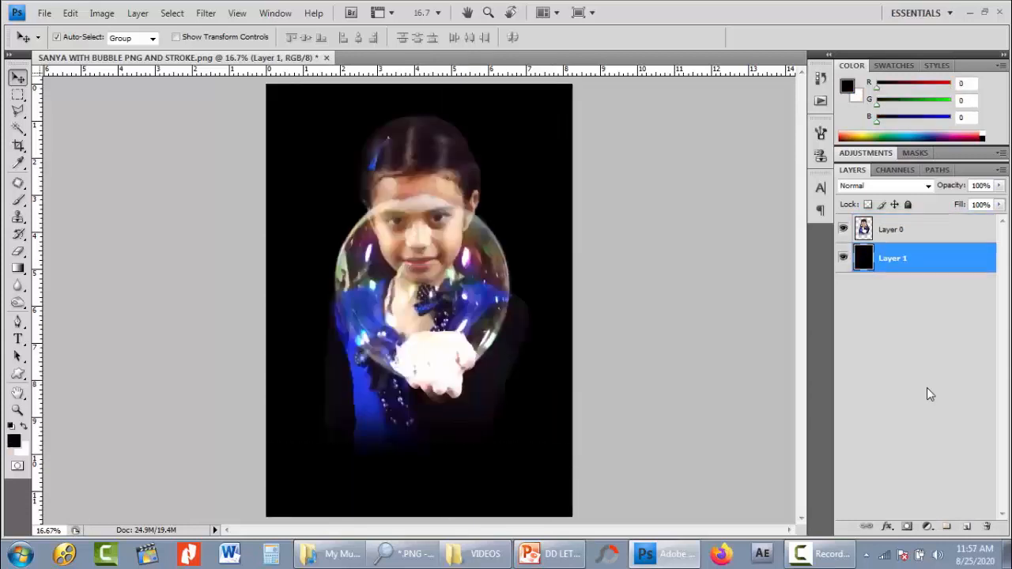
- Make Layer 0 active and sample the blue of the girl's outfit as the foreground color with the Eyedropper
click(887, 239)
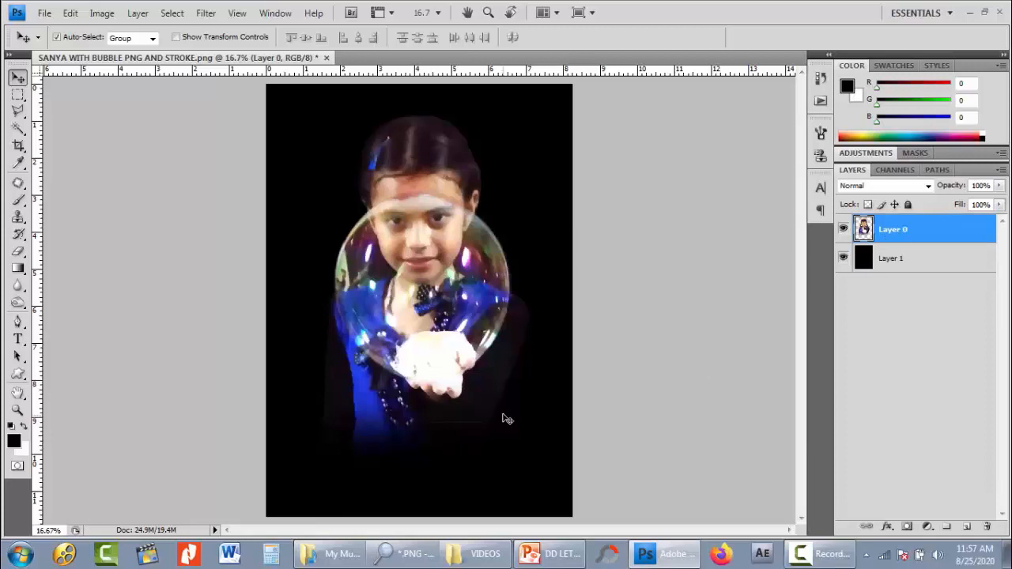
key(i)
click(359, 389)
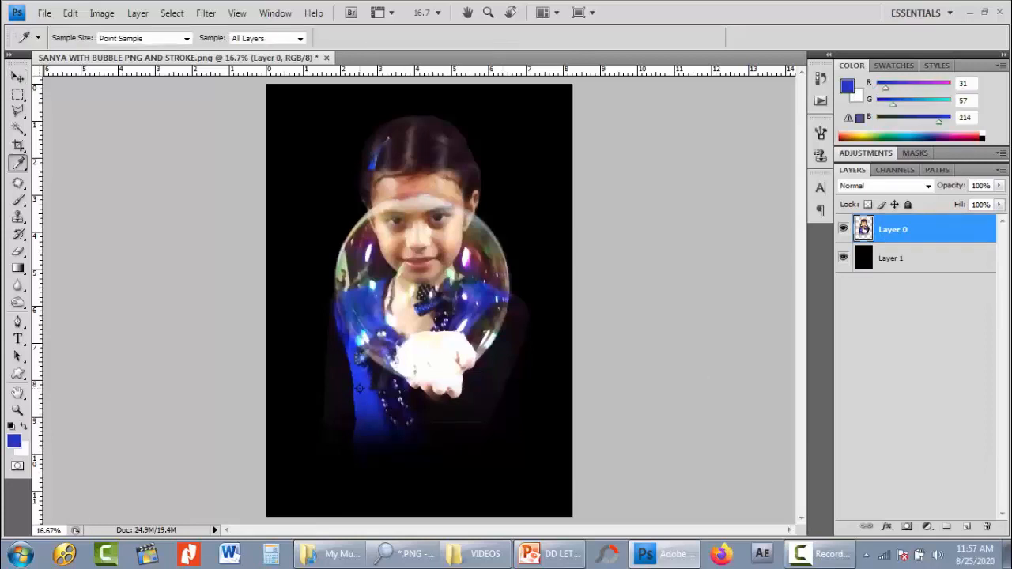
click(362, 381)
click(362, 385)
- Make the black Layer 1 active and set the Brush tool's opacity to 100%
click(861, 264)
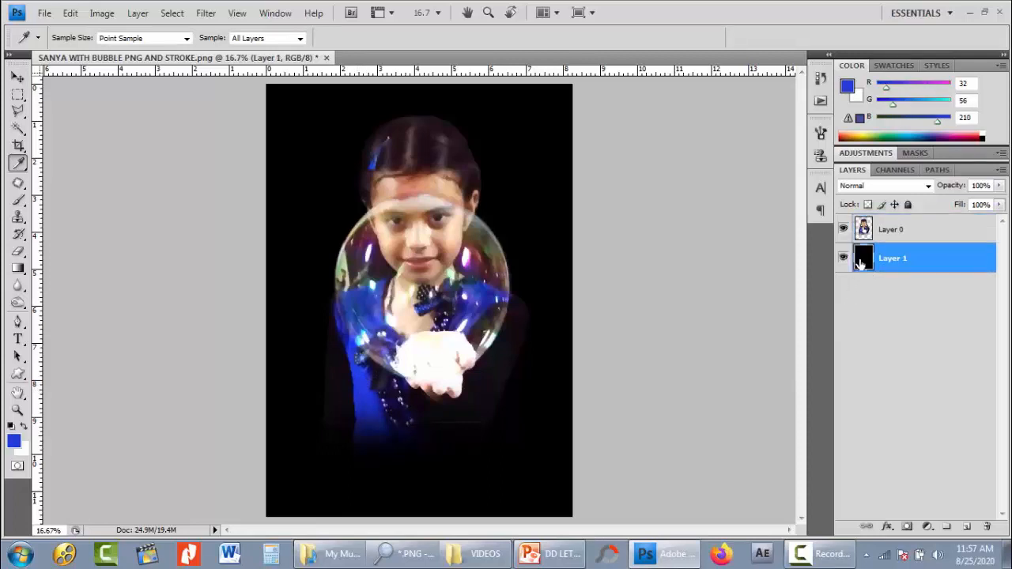
key(b)
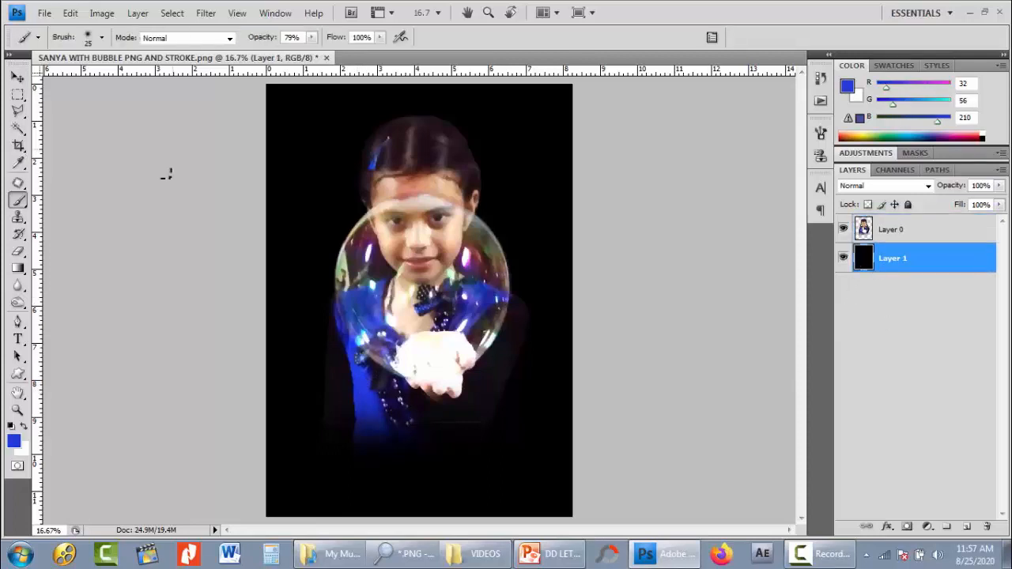
right_click(24, 202)
click(53, 201)
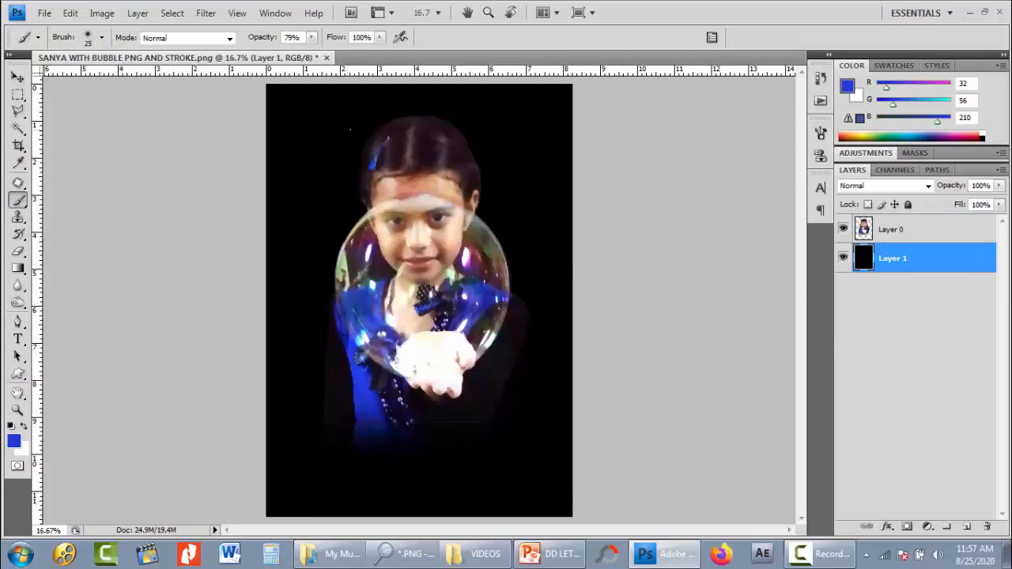
click(312, 37)
drag(312, 52, 335, 59)
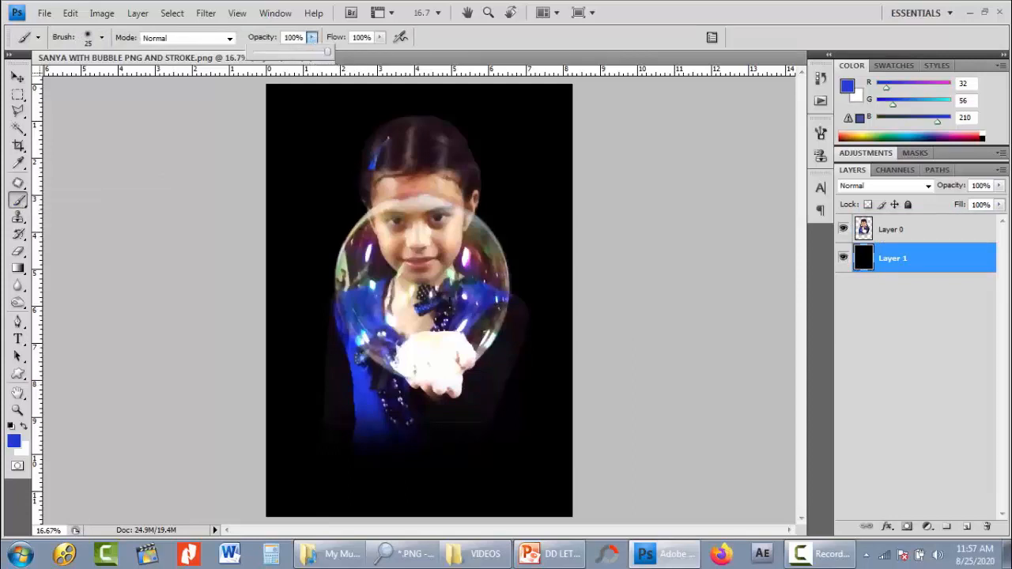
click(447, 289)
- Enlarge the soft brush to 2100 px and paint a single blue glow at the center of Layer 1 behind the girl
key(bracketright)
key(bracketright)
key(bracketright)
key(bracketright)
key(bracketright)
key(bracketright)
key(bracketright)
key(bracketright)
key(bracketright)
key(bracketright)
key(bracketright)
key(bracketright)
key(bracketright)
key(bracketright)
key(bracketright)
key(bracketright)
key(bracketright)
key(bracketright)
key(bracketright)
key(bracketright)
key(bracketright)
key(bracketright)
key(bracketright)
key(bracketright)
key(bracketright)
key(bracketright)
key(bracketright)
key(bracketright)
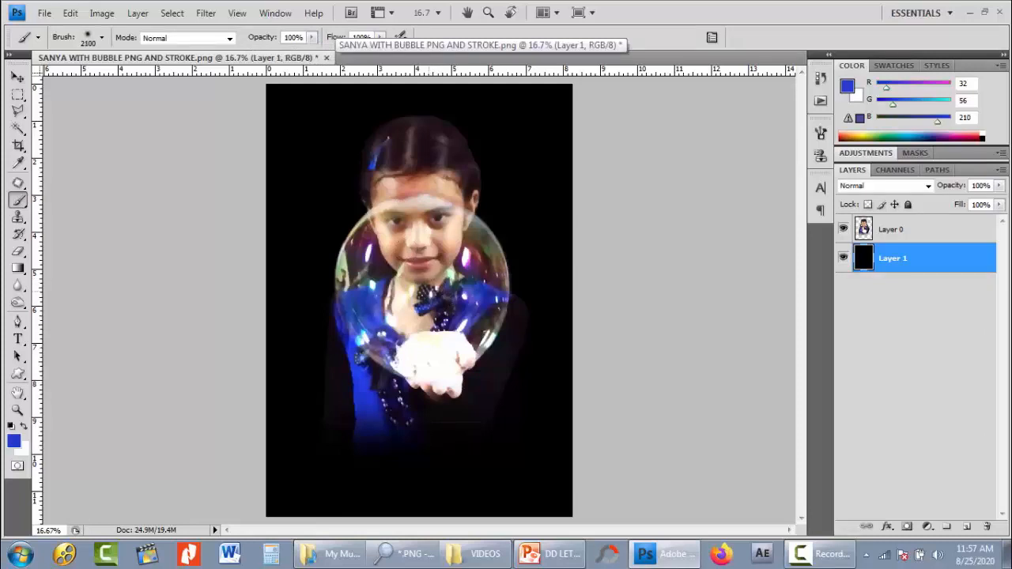
click(427, 288)
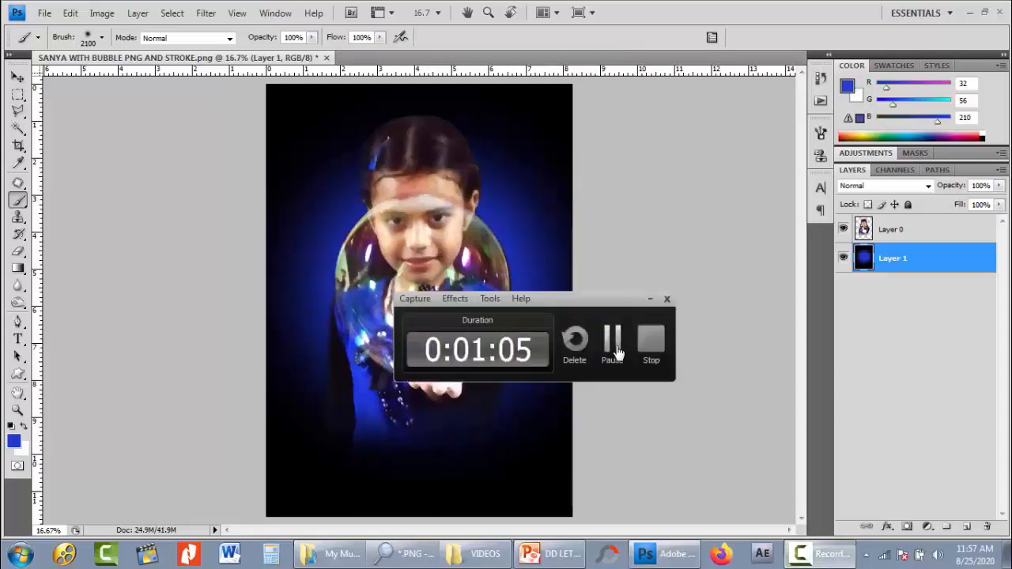
- Hide Layer 0 to examine the painted glow on Layer 1, and show it again
click(611, 342)
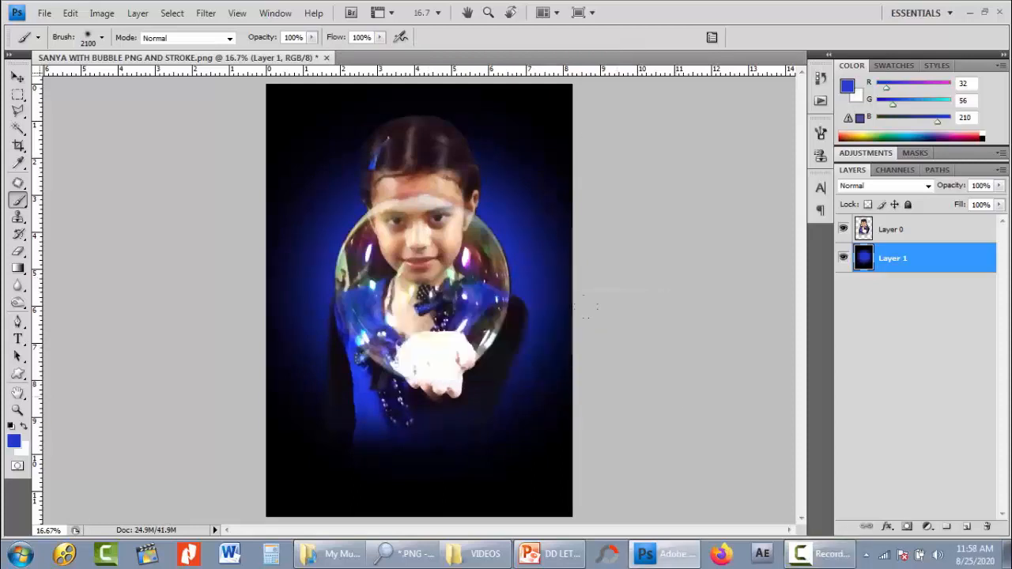
click(843, 229)
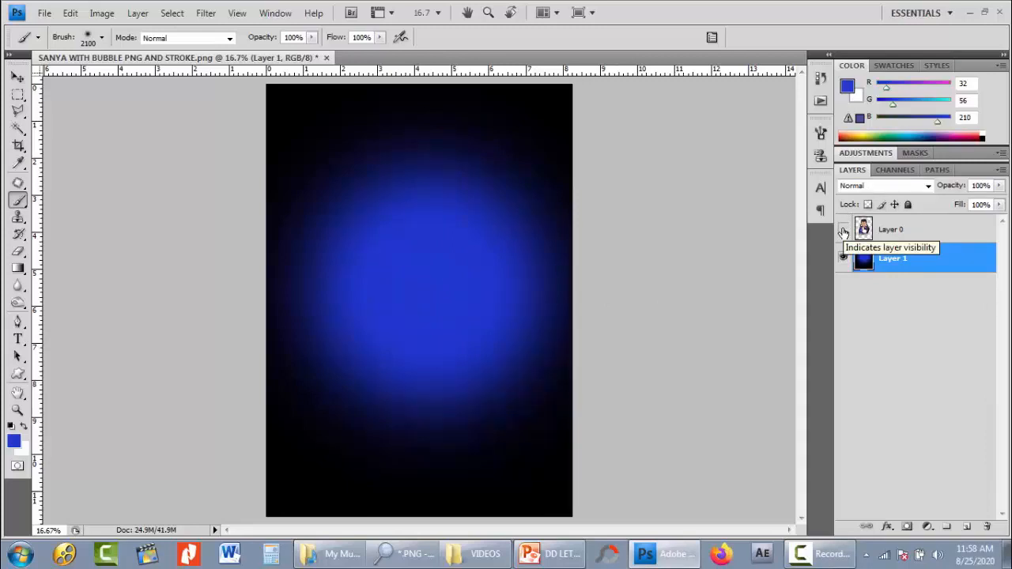
click(842, 230)
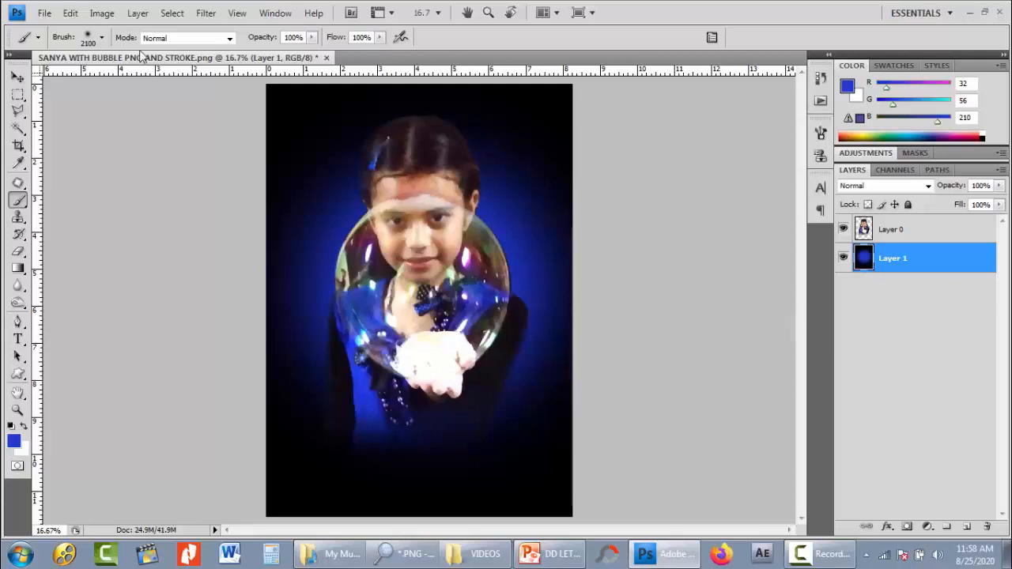
- Invert the colors of the glow background on Layer 1
click(102, 13)
mouse_move(127, 54)
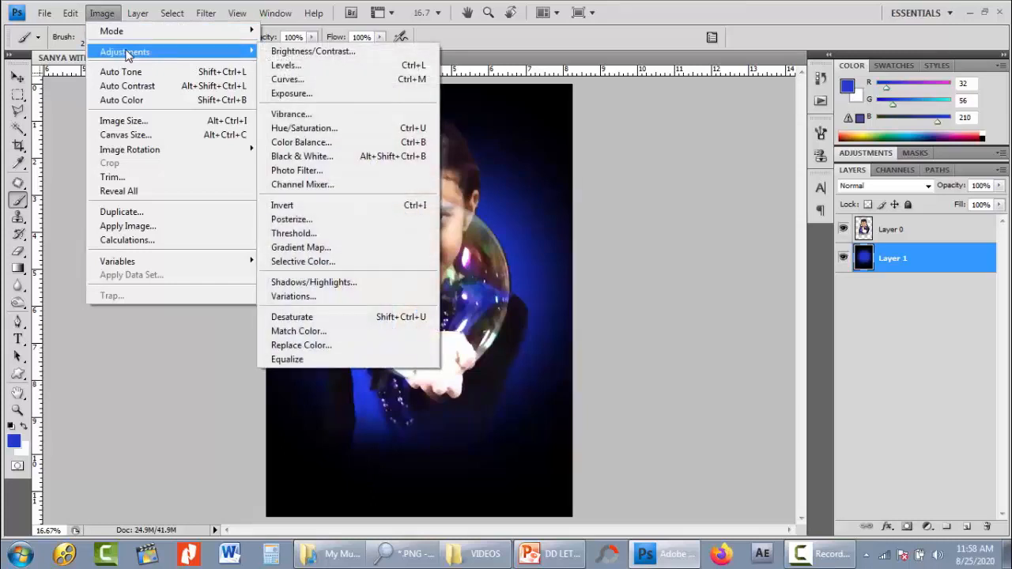
click(387, 209)
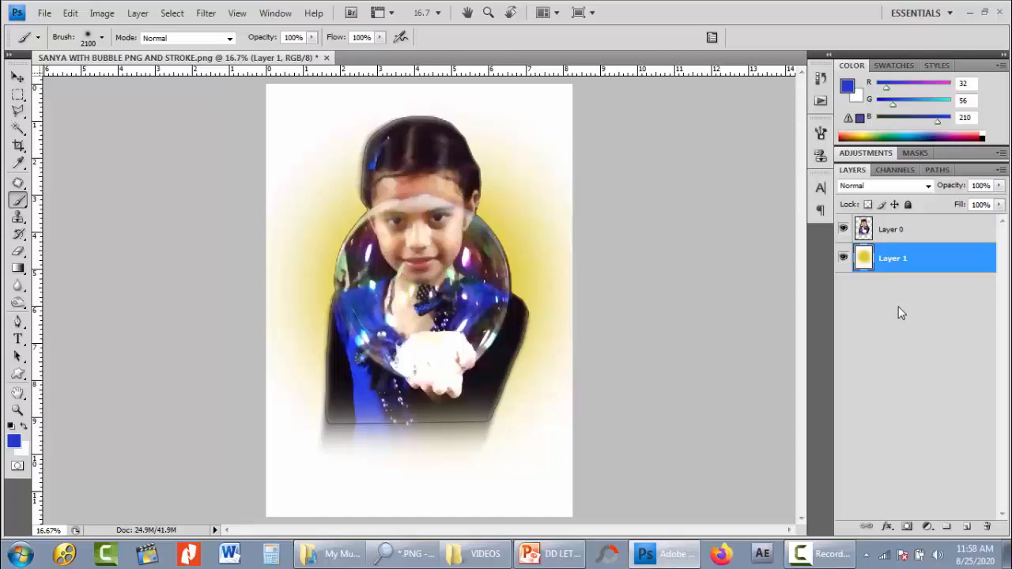
- Shift the hue of Layer 1's yellow glow to a negative value with Hue/Saturation
key(ctrl+u)
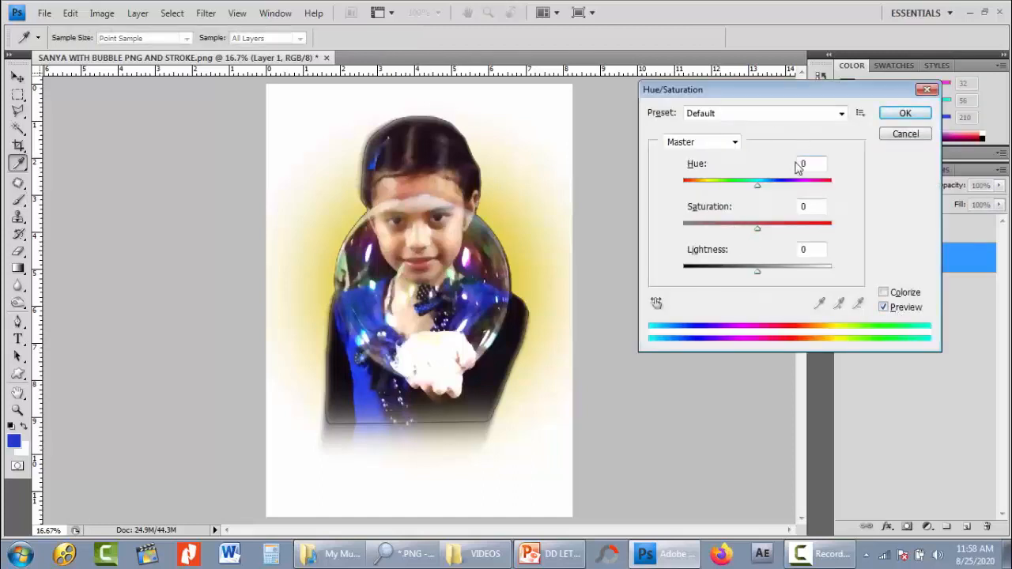
click(896, 135)
click(103, 14)
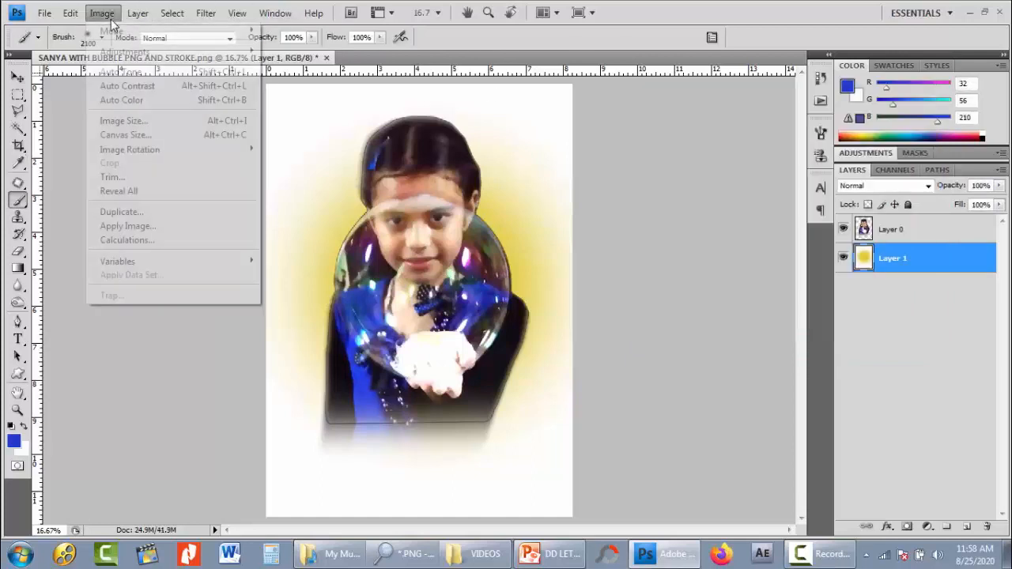
mouse_move(125, 52)
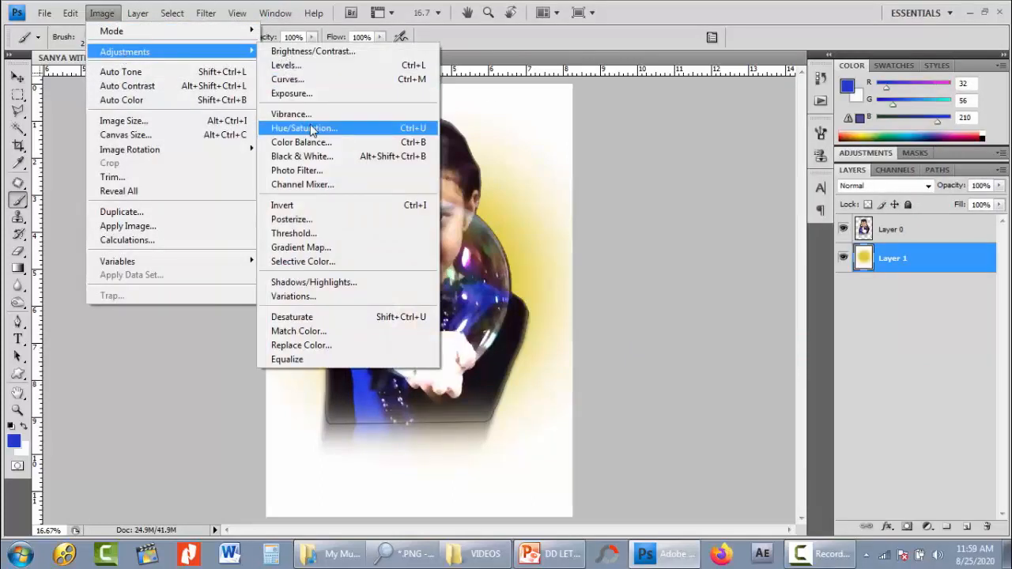
click(304, 128)
drag(757, 188, 713, 194)
click(905, 113)
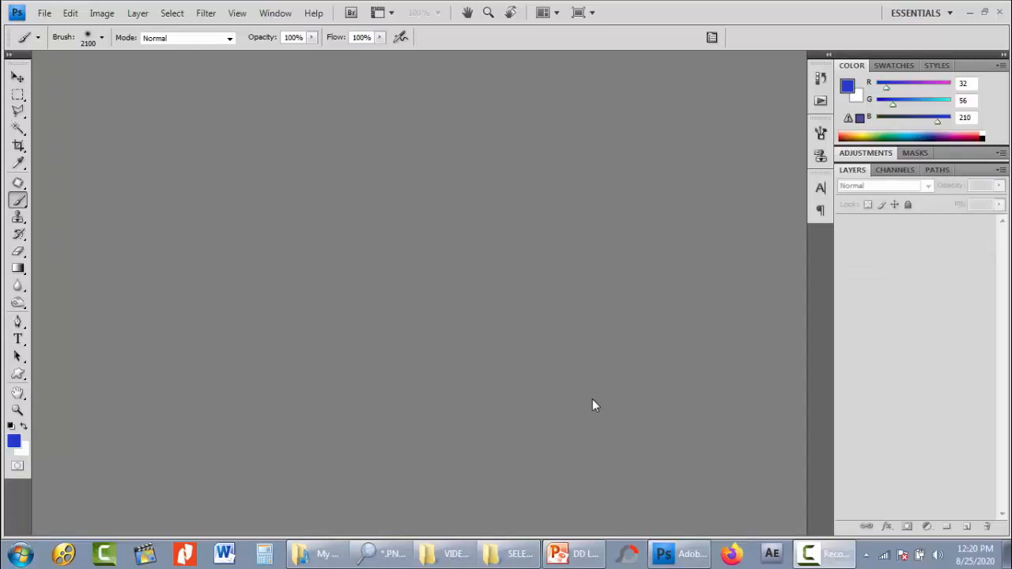
- Create a new document with the International Paper A4 preset and convert its background into an ordinary editable layer
click(44, 13)
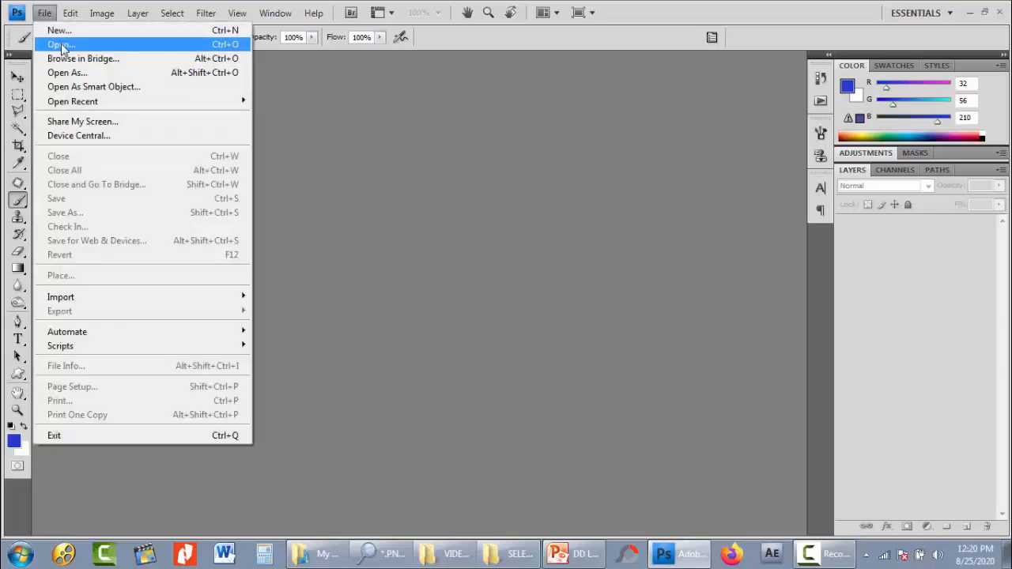
click(64, 31)
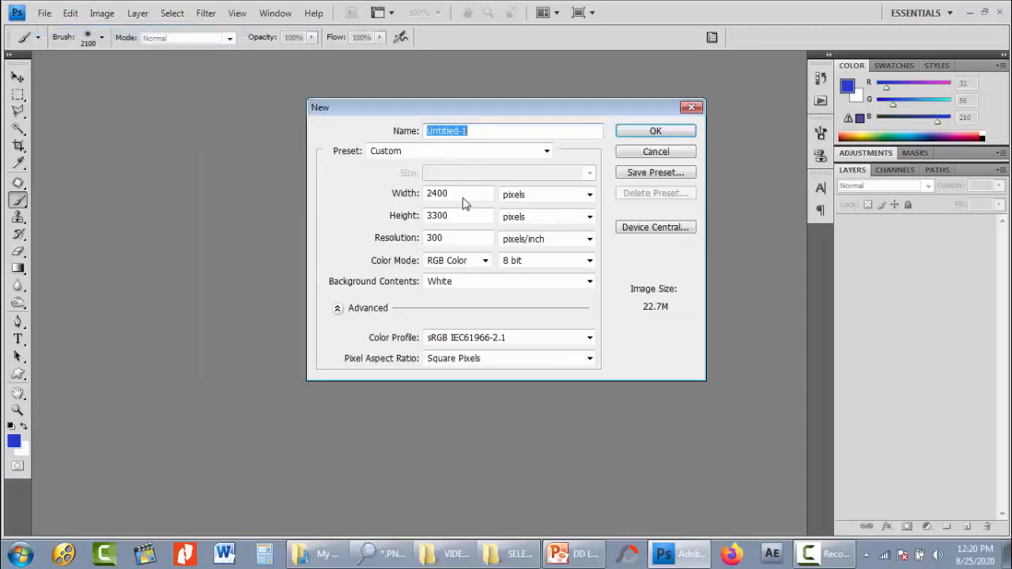
click(491, 154)
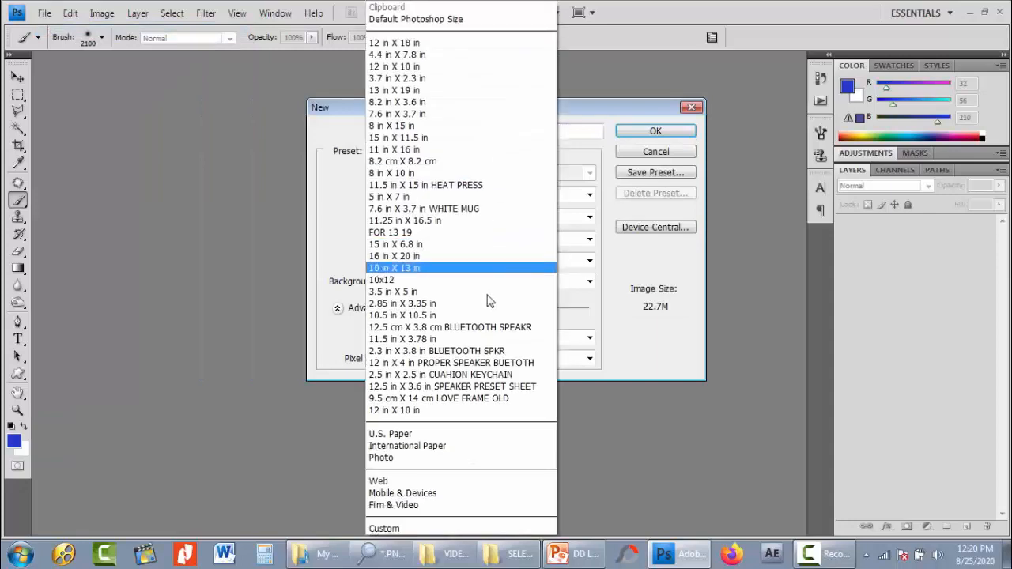
click(469, 447)
click(455, 174)
click(454, 210)
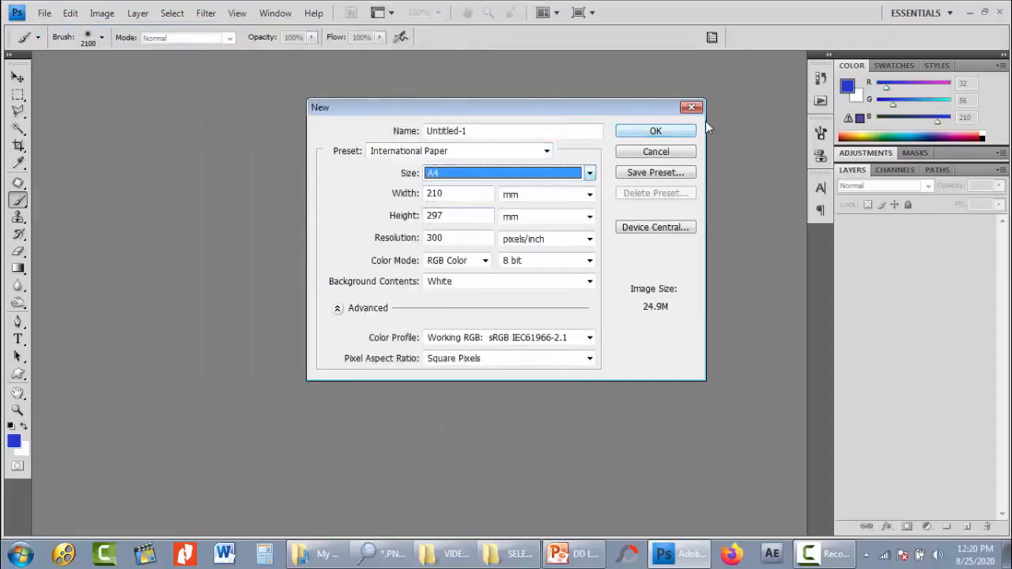
click(688, 130)
key(ctrl+shift+n)
click(637, 177)
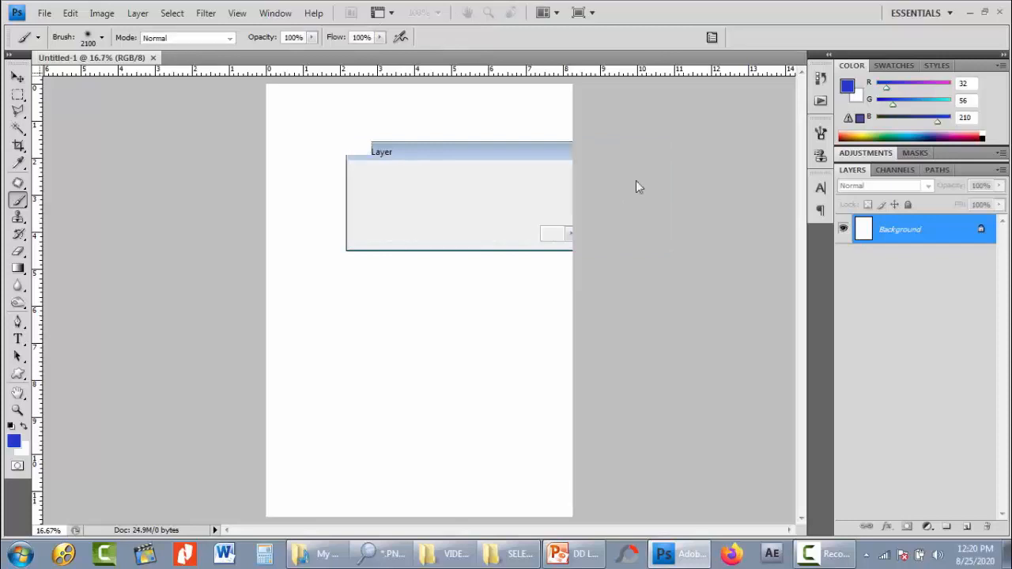
- Draw a blue ellipse about 6.7 by 4.6 inches across the middle of the page as a shape layer
key(u)
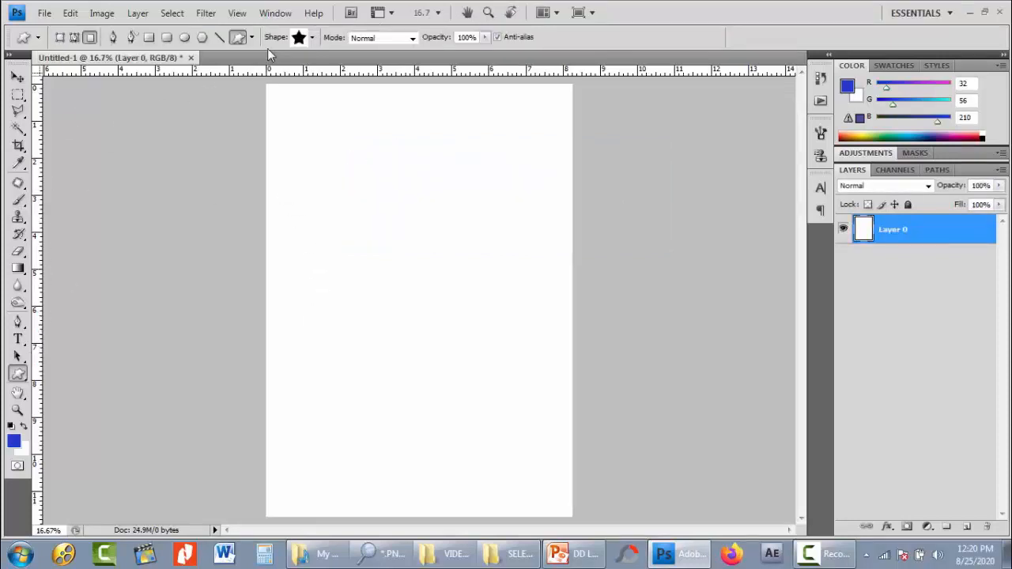
click(185, 37)
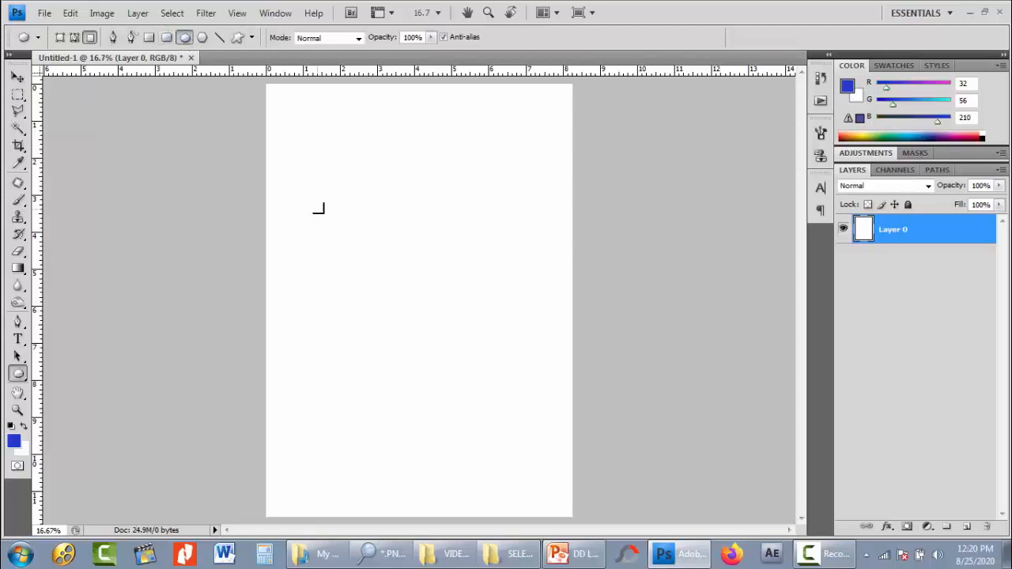
drag(305, 191, 530, 393)
key(ctrl+z)
click(61, 38)
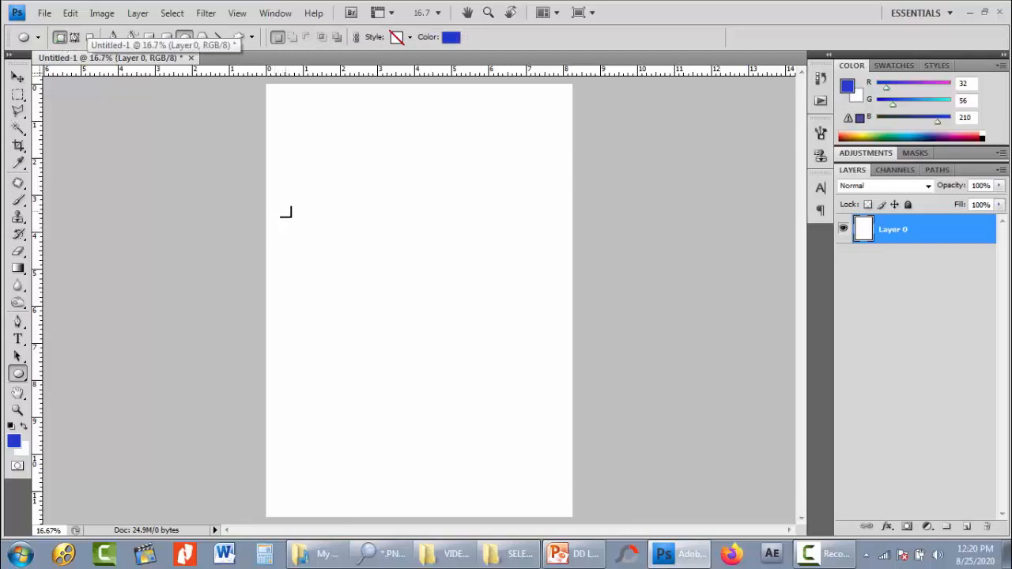
drag(284, 211, 535, 383)
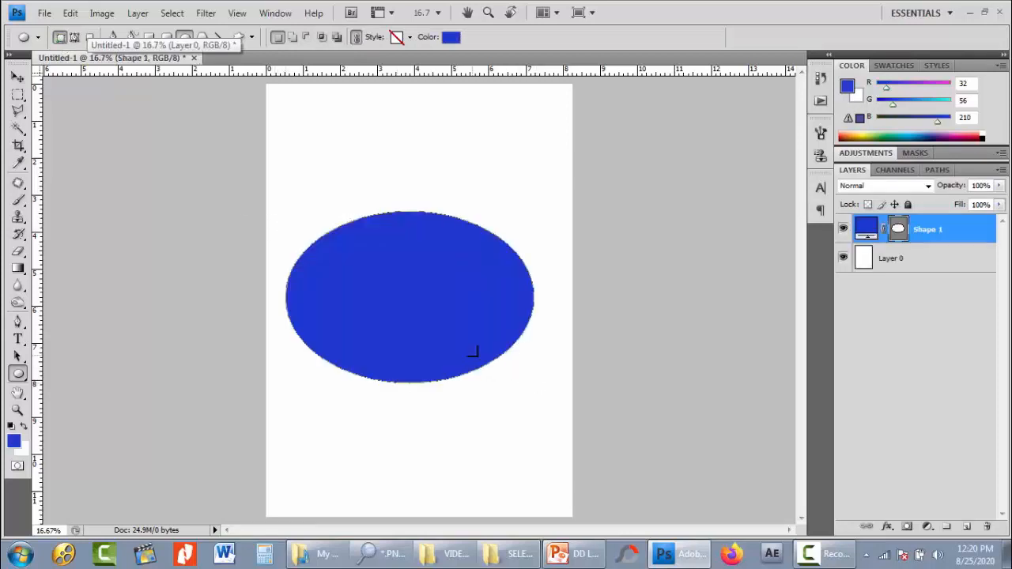
- Move the blue ellipse slightly up and to the right on the page and hide its path outline
click(17, 77)
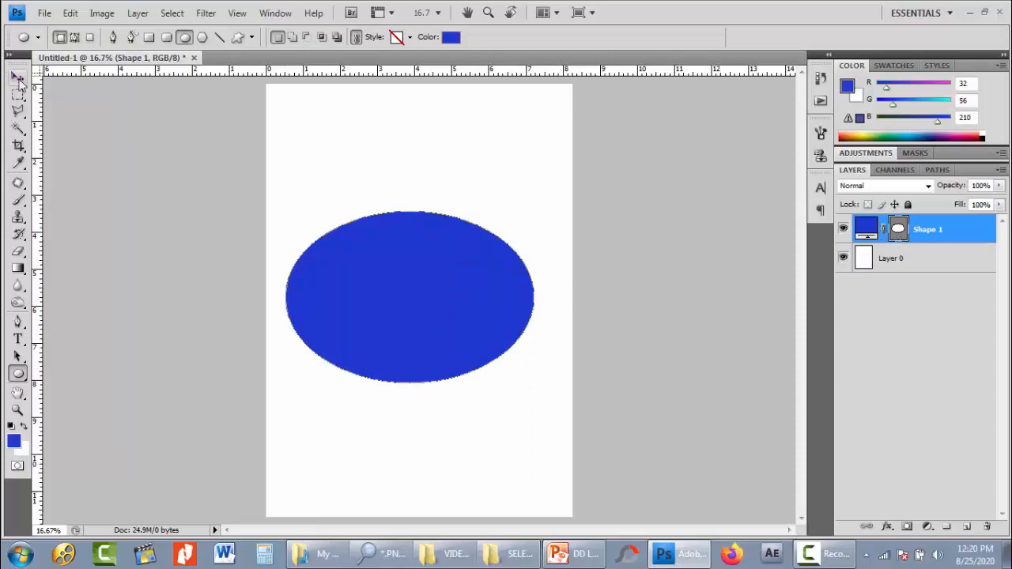
drag(479, 332, 465, 299)
drag(465, 294, 471, 292)
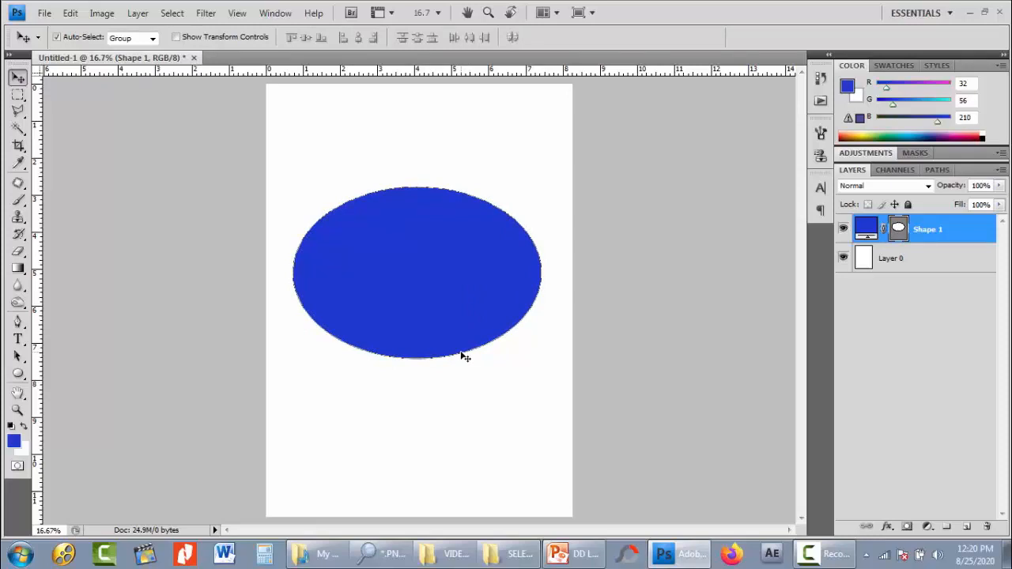
click(897, 228)
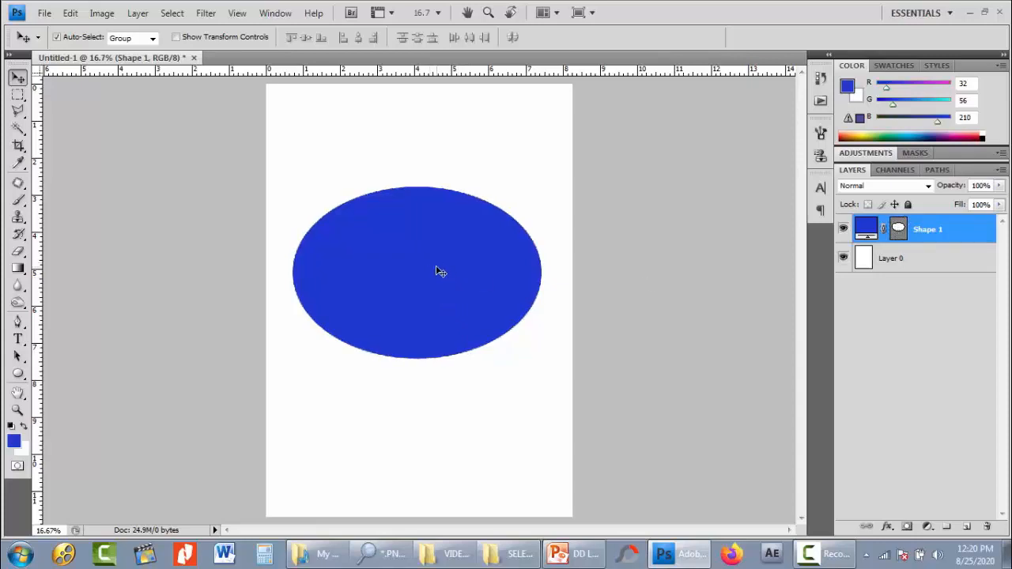
- Try subtracting a 10 Point Star Frame custom shape from the ellipse's vector mask on the Shape 1 layer
key(u)
click(237, 37)
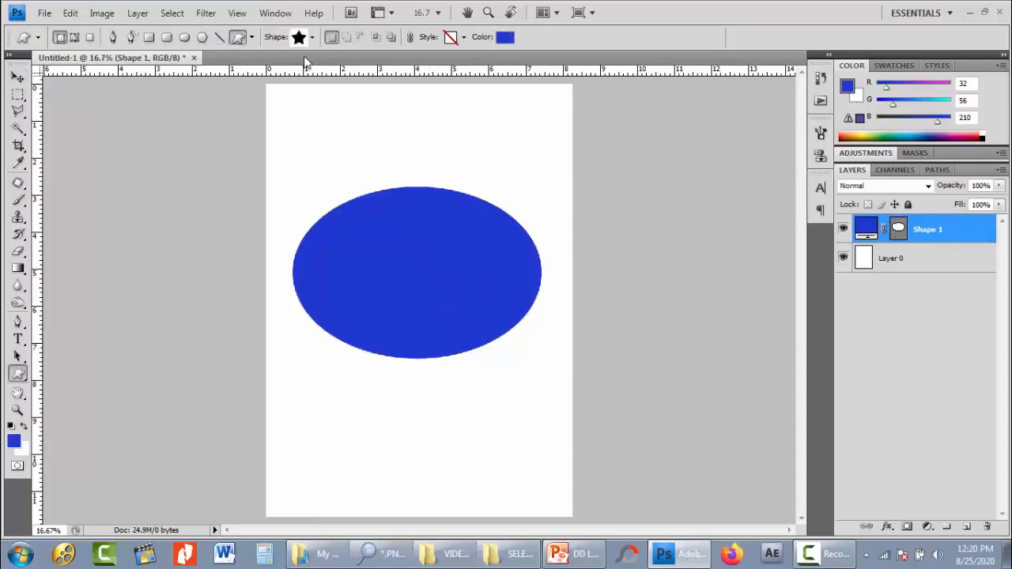
click(311, 38)
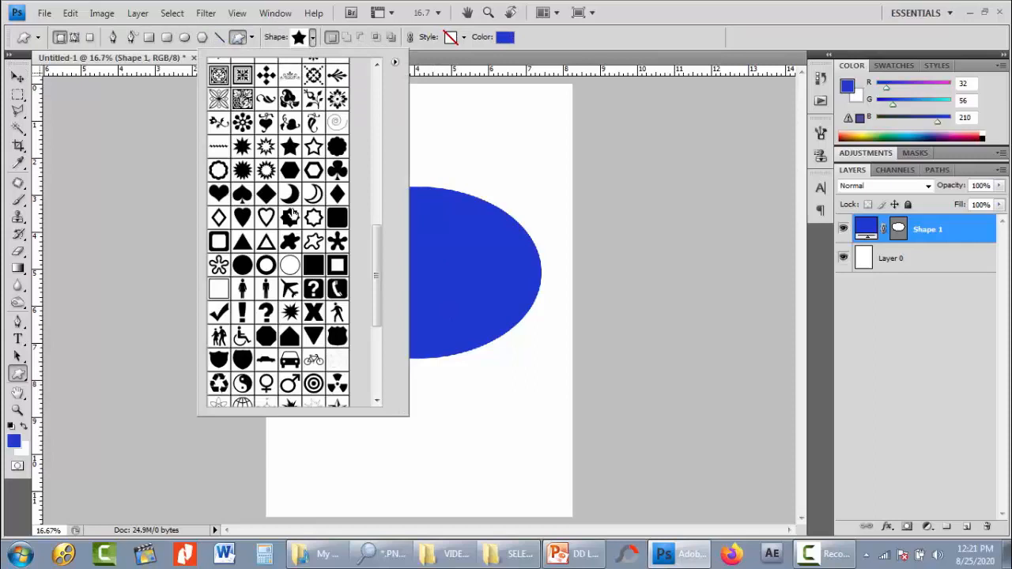
click(290, 216)
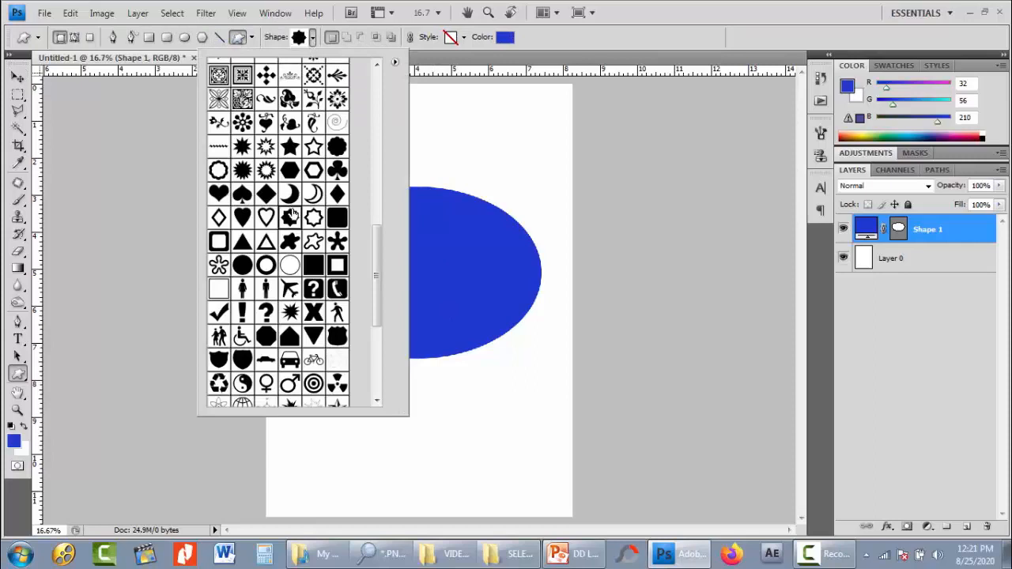
click(266, 148)
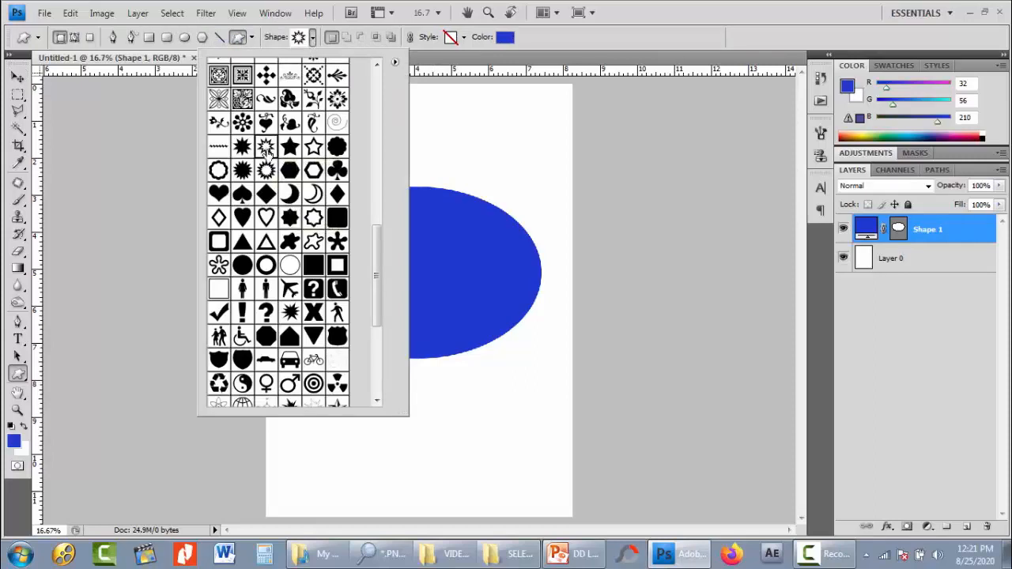
click(547, 43)
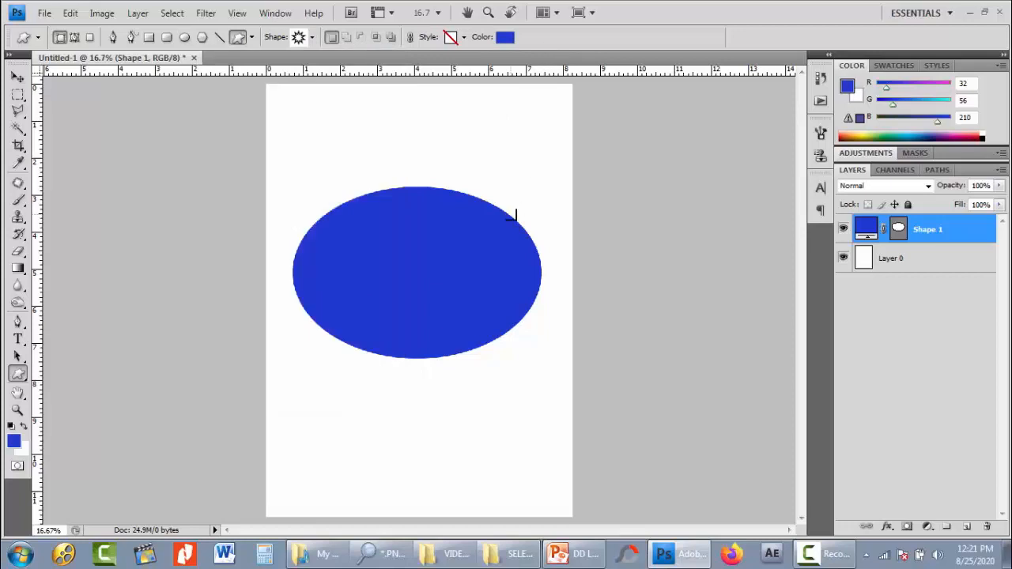
click(902, 232)
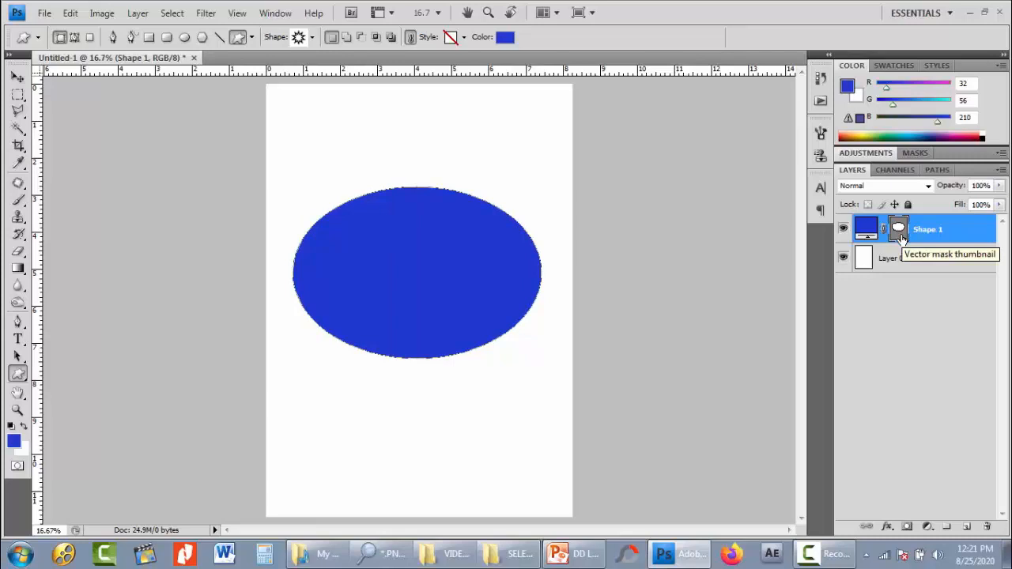
click(360, 39)
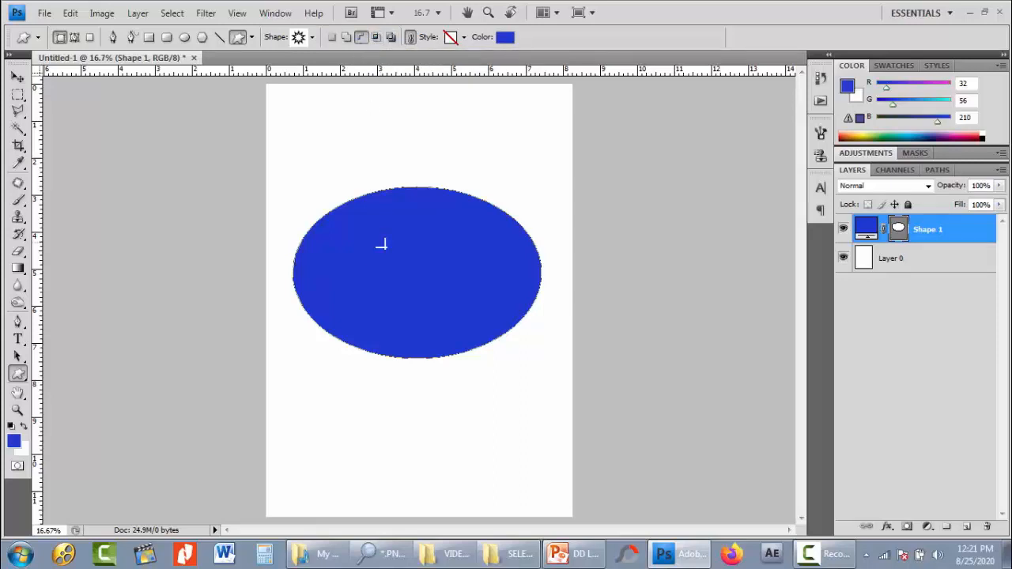
drag(336, 179, 517, 396)
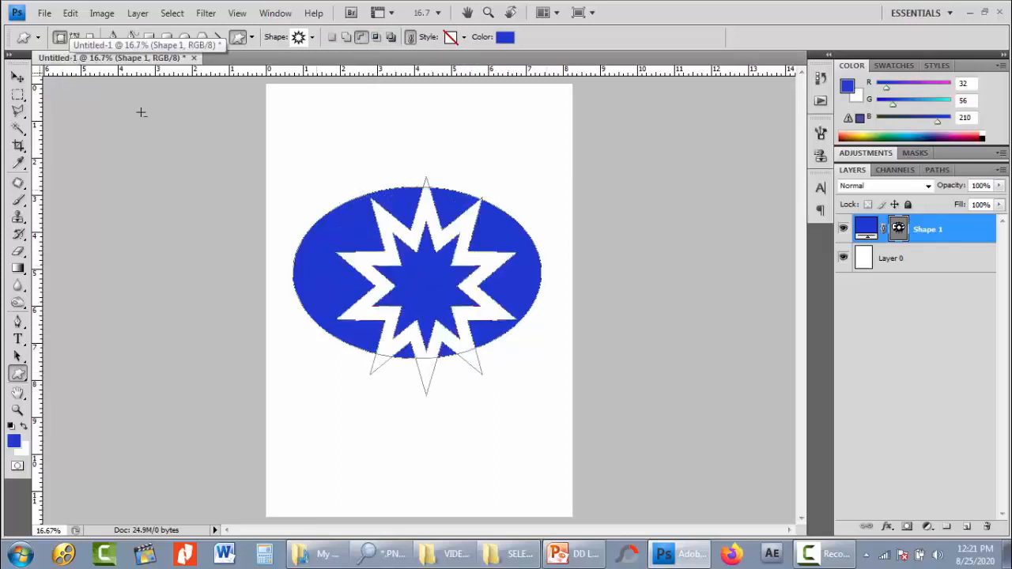
- Try shifting the white Layer 0 and the star-cut ellipse separately to inspect the cutout
click(17, 76)
click(444, 433)
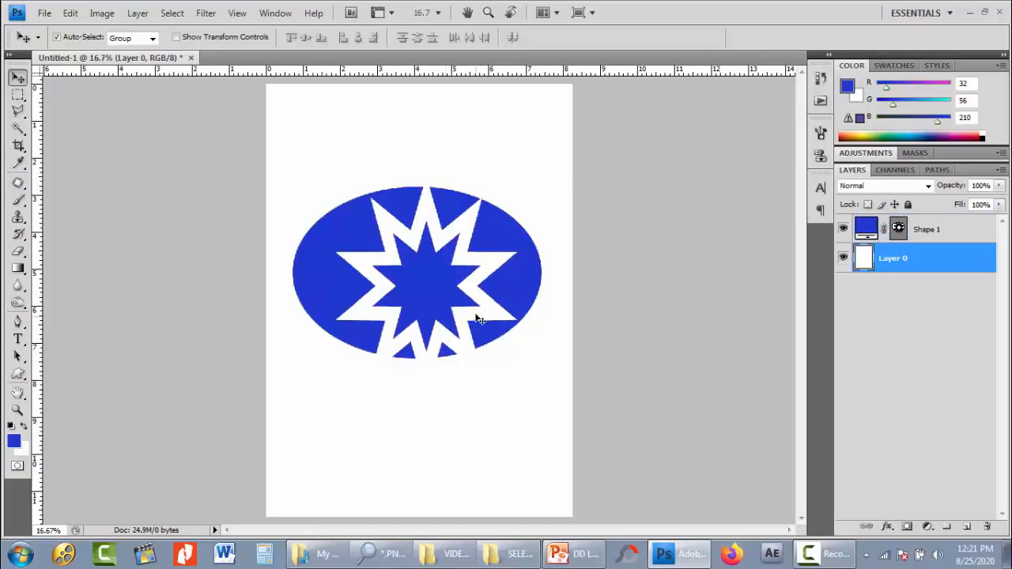
drag(476, 315, 475, 298)
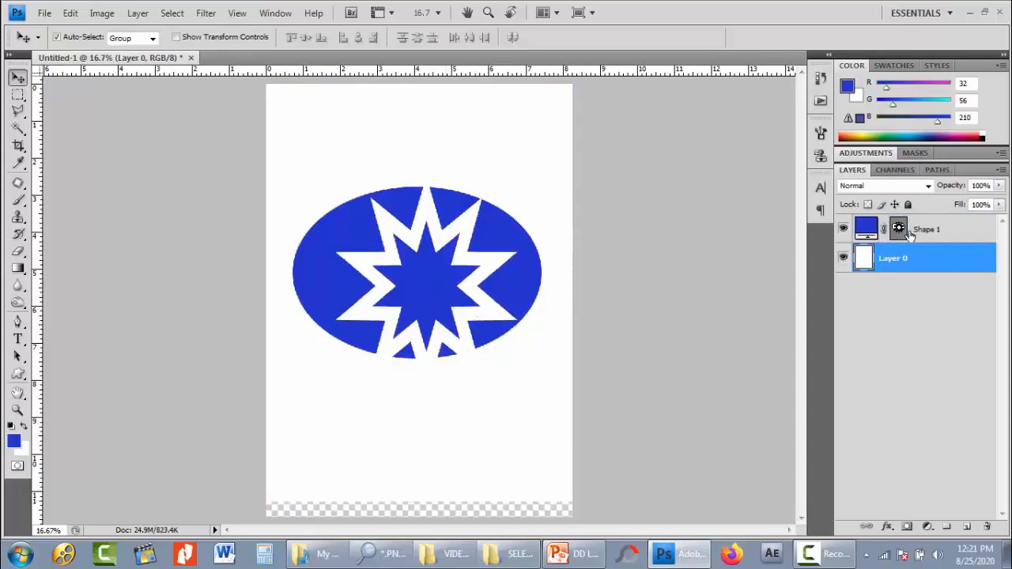
click(909, 229)
drag(496, 216, 496, 189)
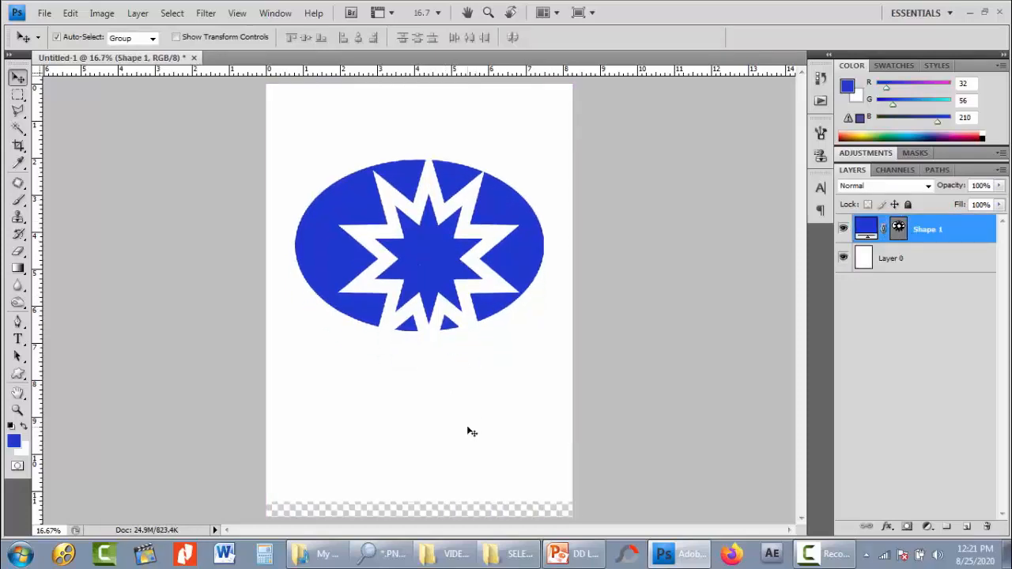
drag(471, 432, 467, 439)
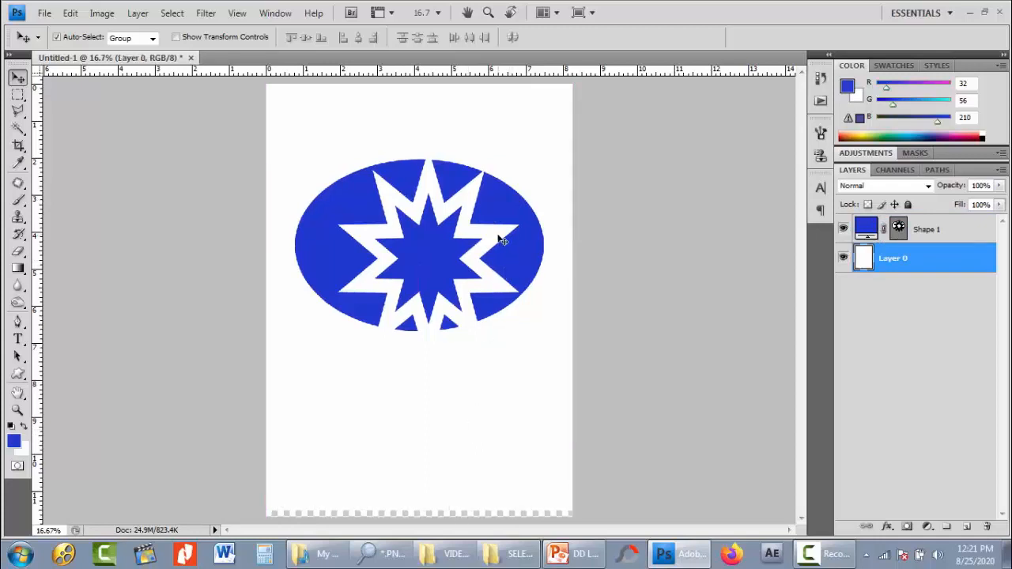
- Undo the layer moves and the star frame subtraction, back to the plain blue ellipse
key(ctrl+z)
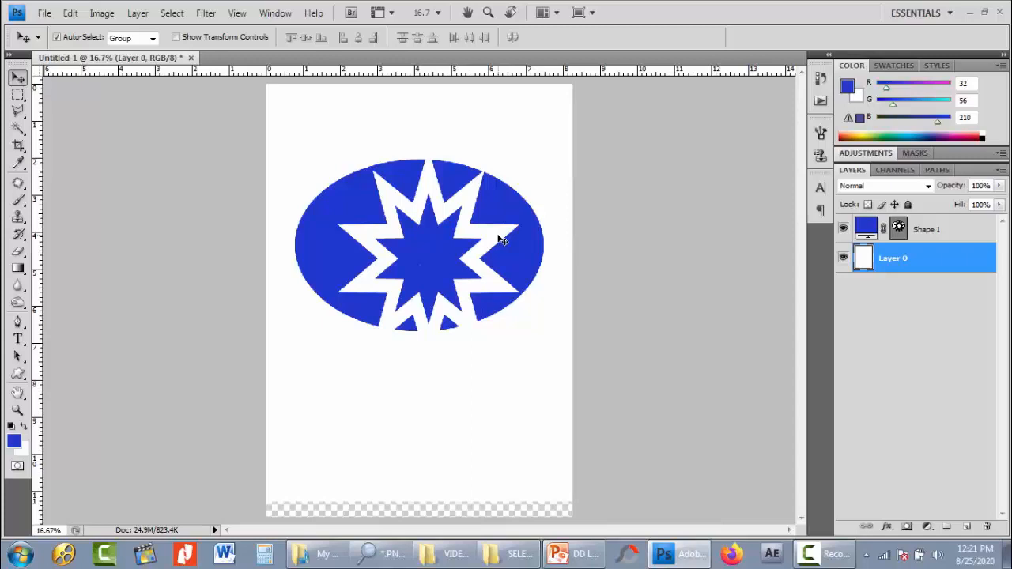
key(ctrl+alt+z)
key(ctrl+alt+z)
key(ctrl+alt+z)
key(ctrl+alt+z)
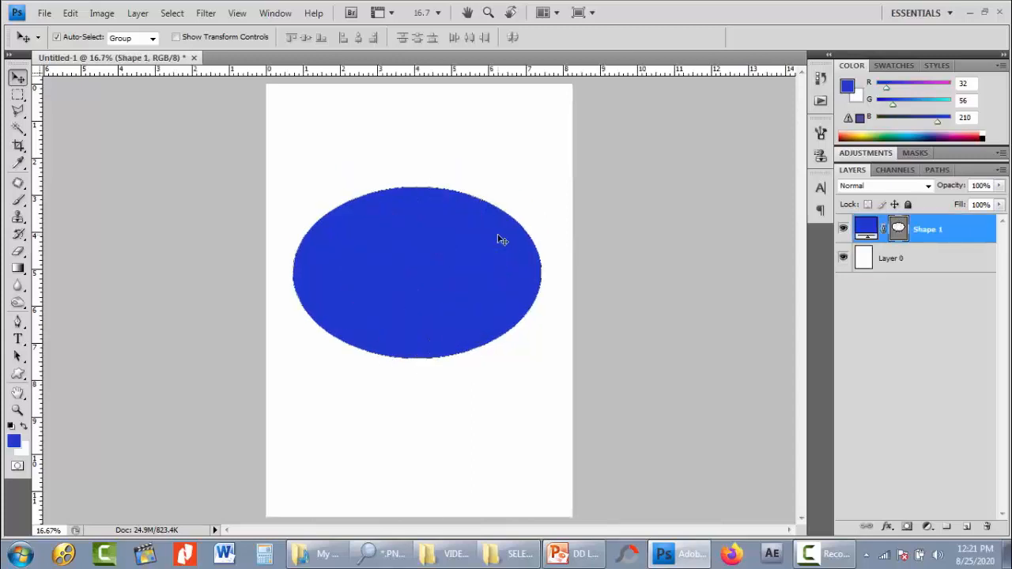
- Subtract a solid 10-point star about 5.5 inches across from the center of the blue ellipse and hide the path outline
key(u)
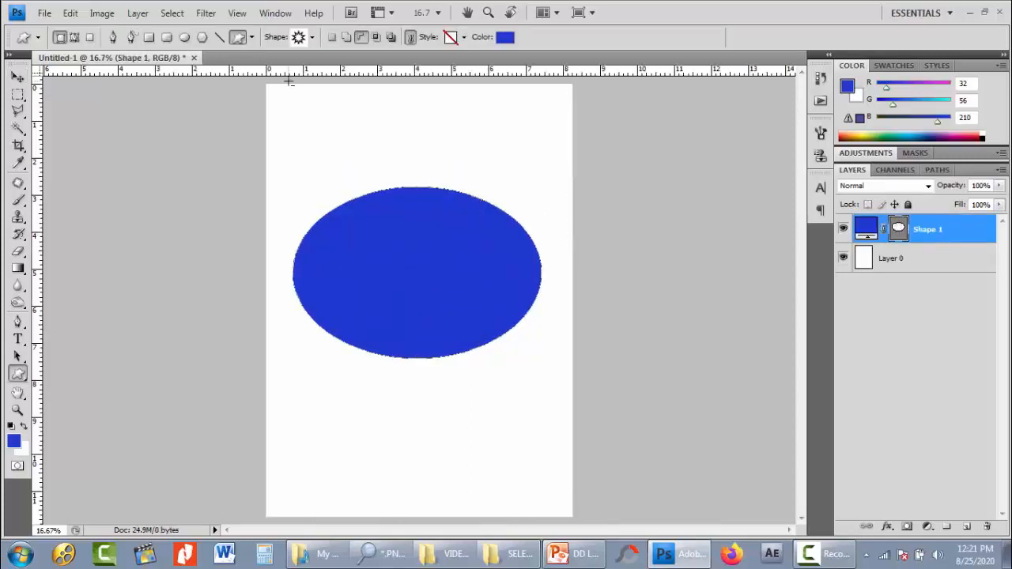
click(312, 38)
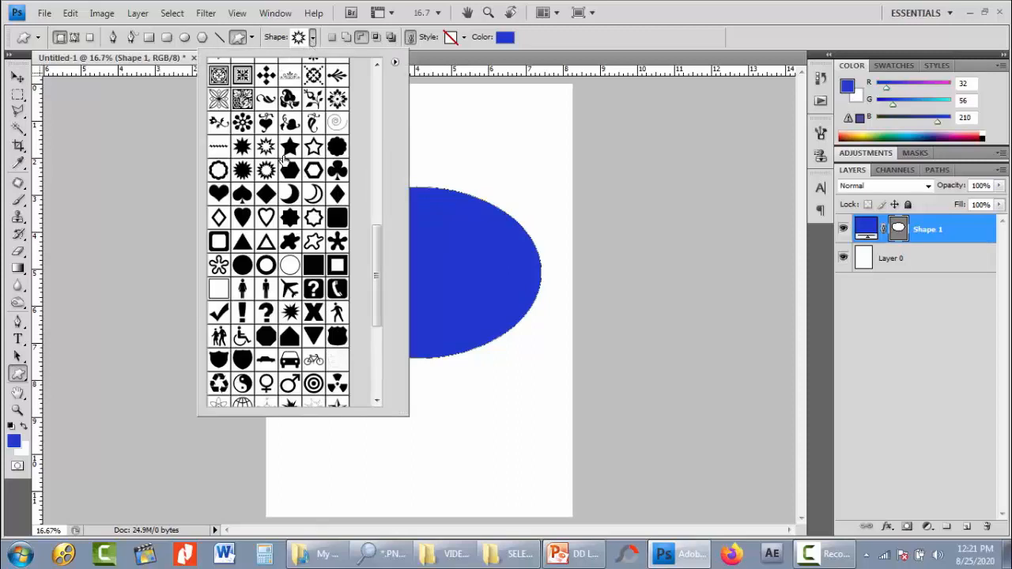
click(242, 147)
click(539, 41)
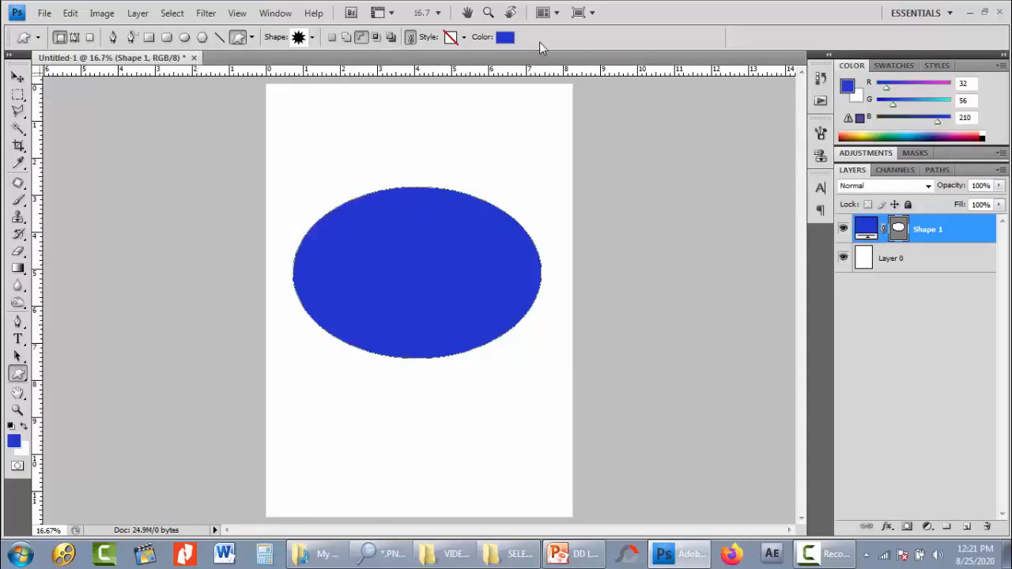
click(362, 38)
drag(314, 175, 519, 378)
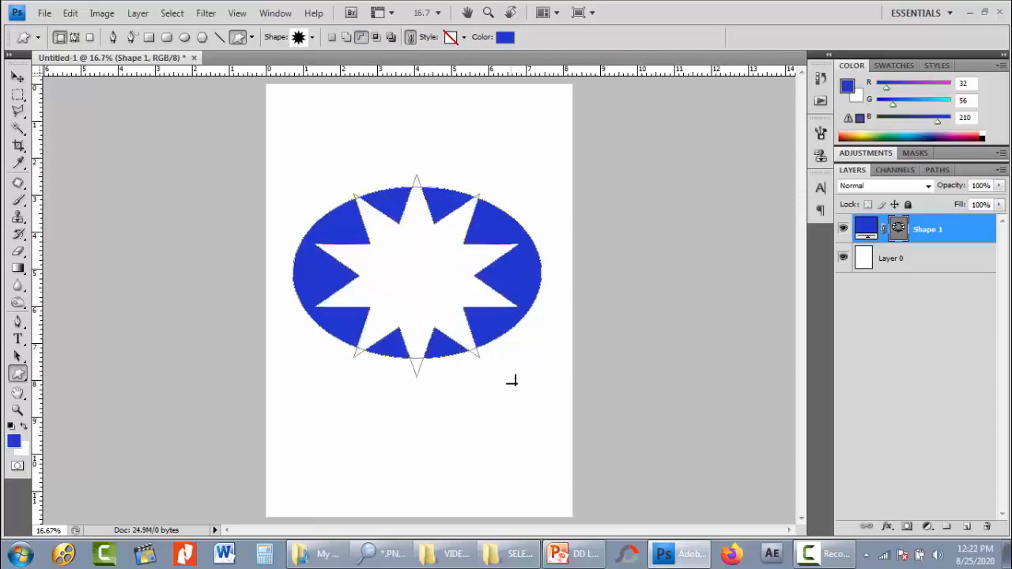
click(18, 76)
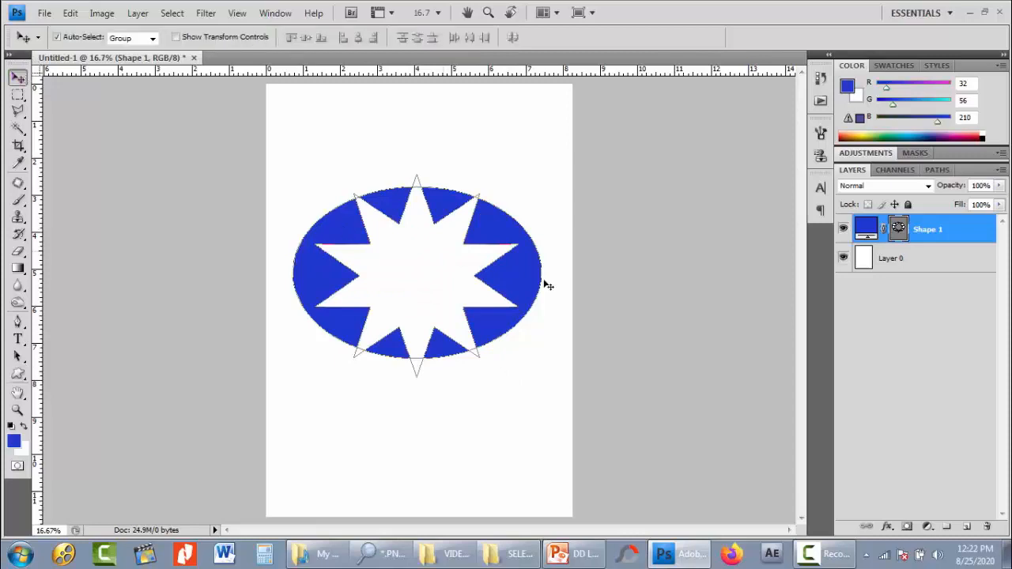
click(546, 283)
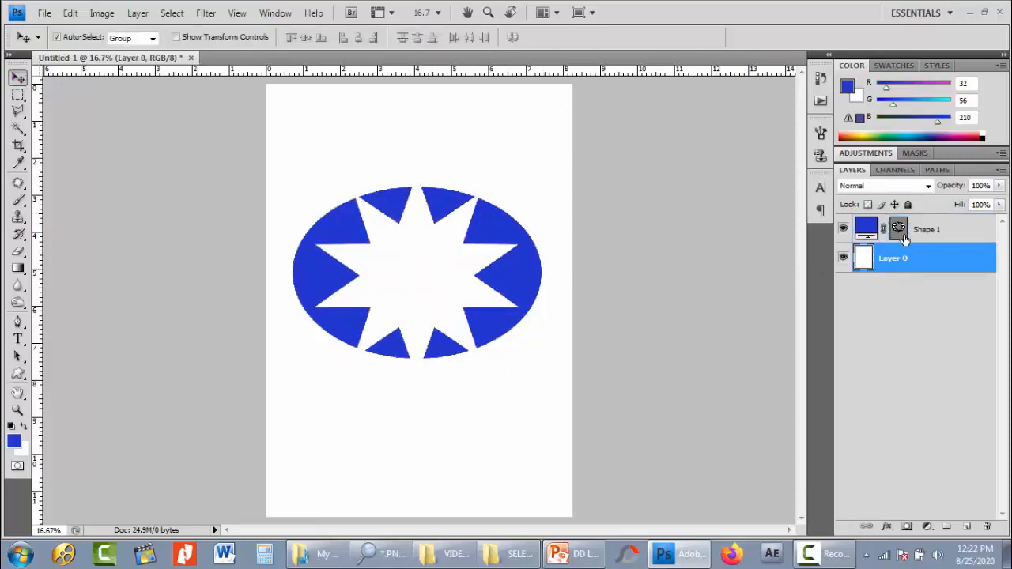
- Rasterize the Shape 1 layer and select the white Layer 0 beneath it
click(926, 235)
right_click(927, 235)
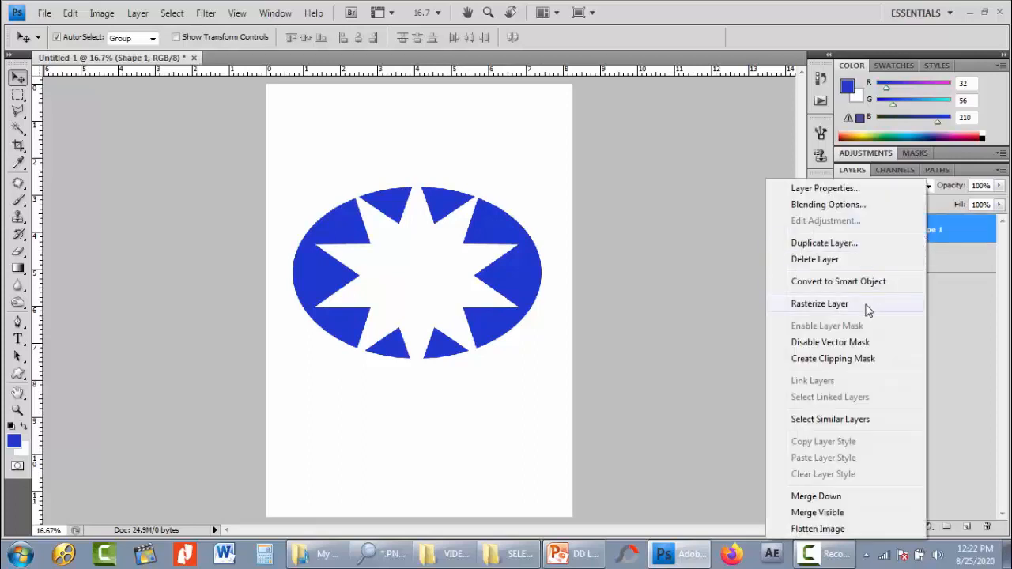
click(866, 306)
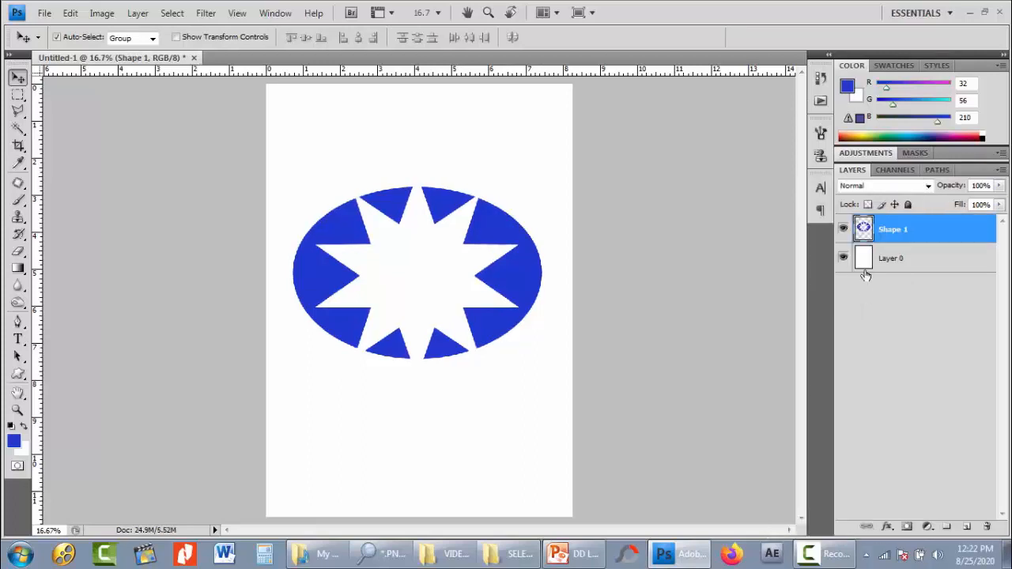
click(866, 265)
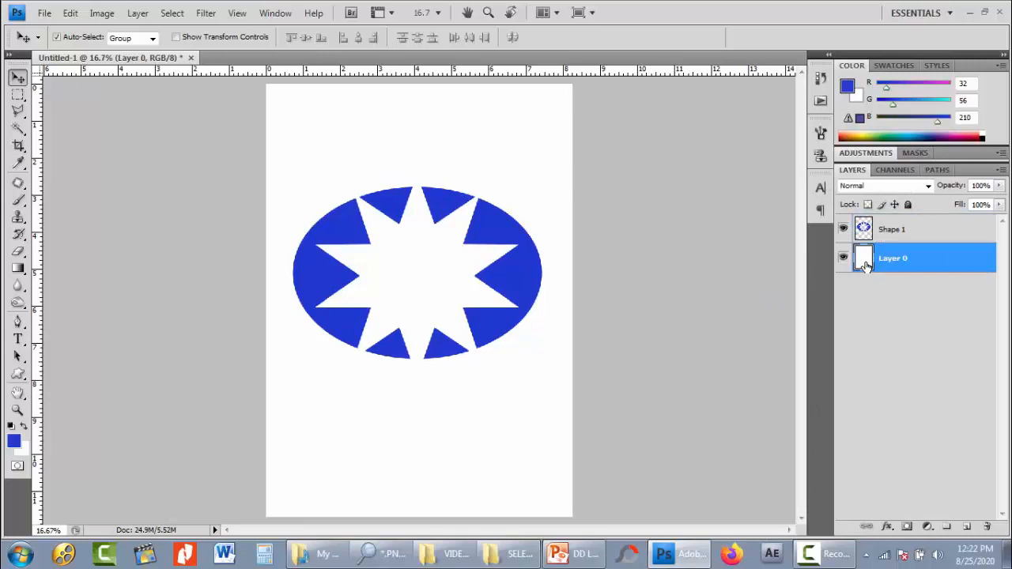
- Fill the white Layer 0 with the default black and nudge the star-cut blue ellipse slightly upward
key(d)
key(alt+BackSpace)
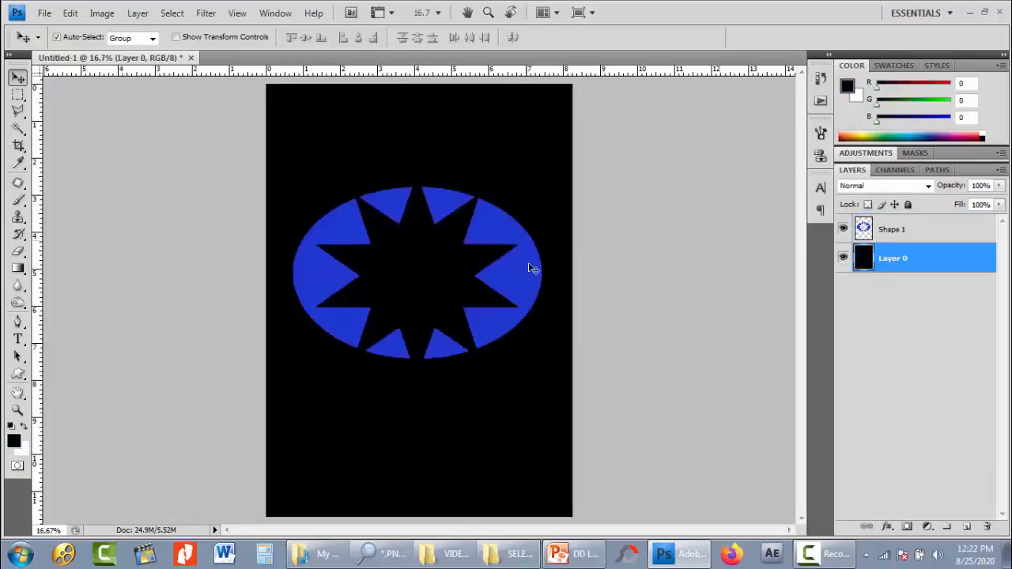
drag(532, 265, 531, 250)
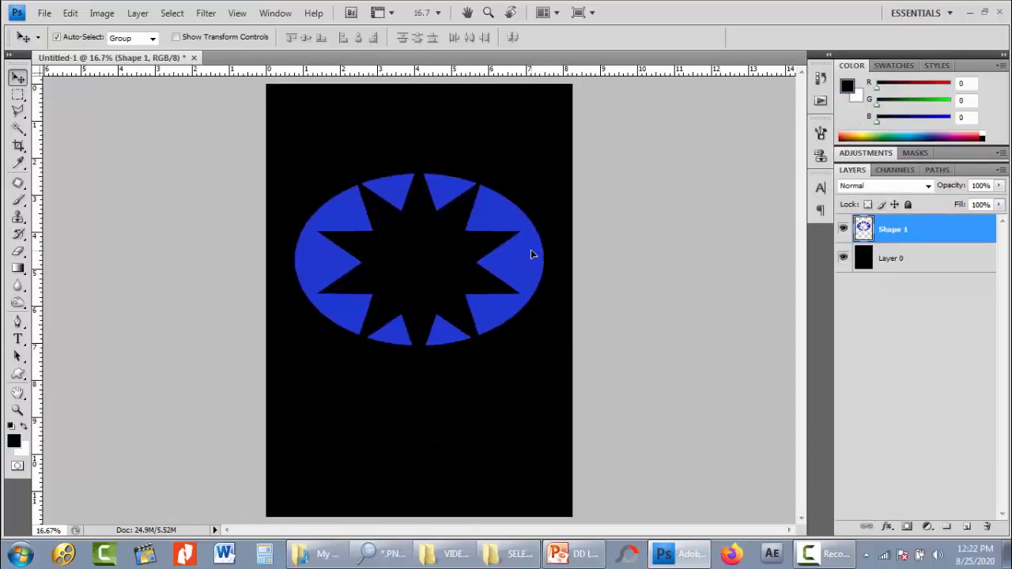
- Add an Outer Glow to the Shape 1 layer with Normal blend mode, 93% opacity, 9% spread and 43 px size
click(889, 526)
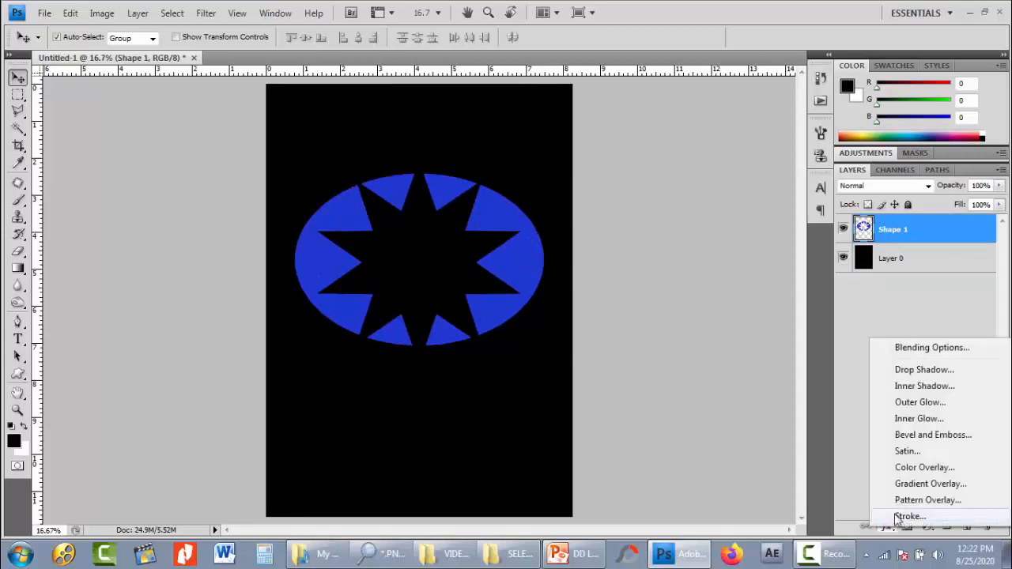
click(919, 406)
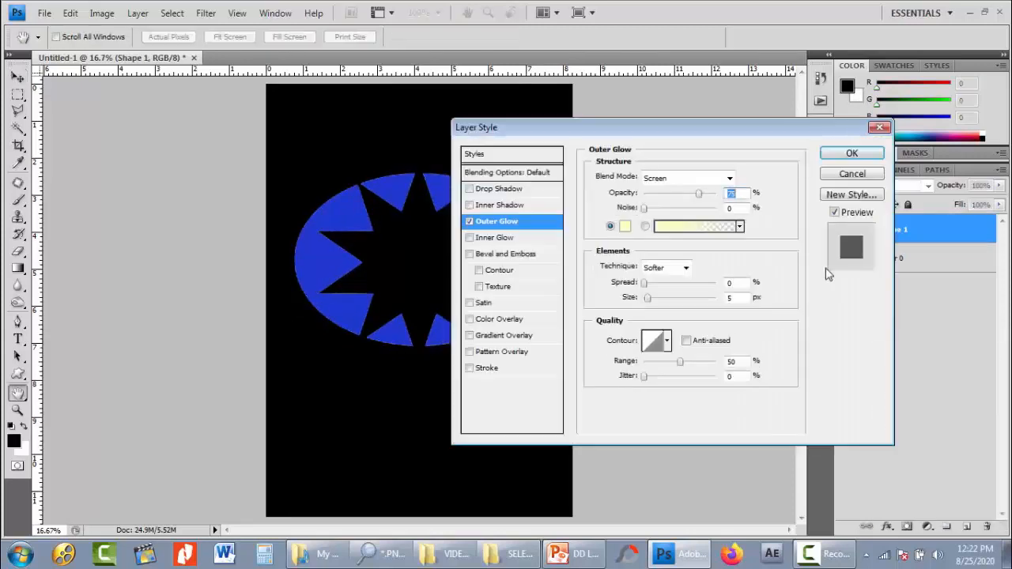
click(678, 181)
scroll(676, 194, up, 1)
click(676, 192)
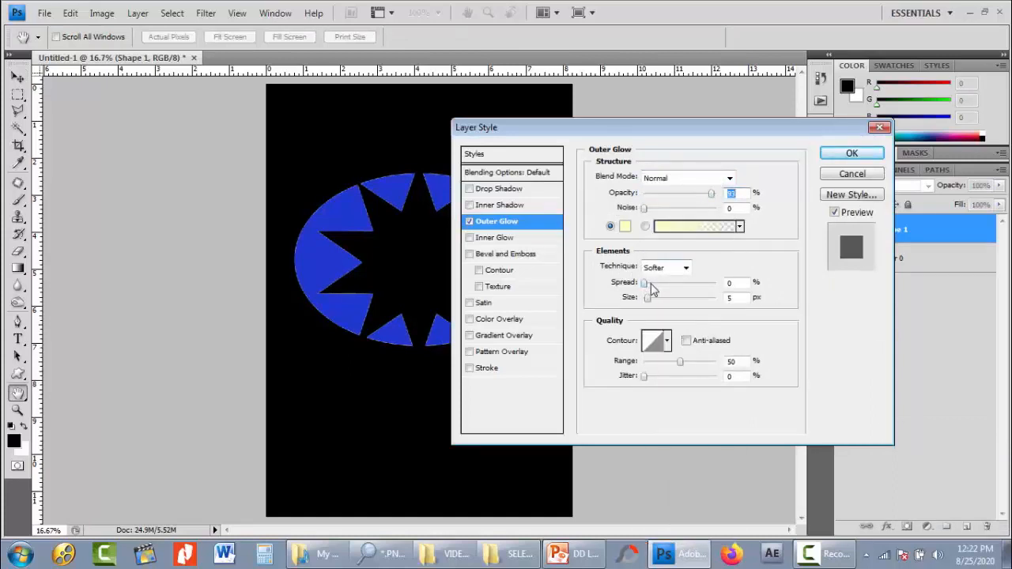
drag(651, 300, 660, 301)
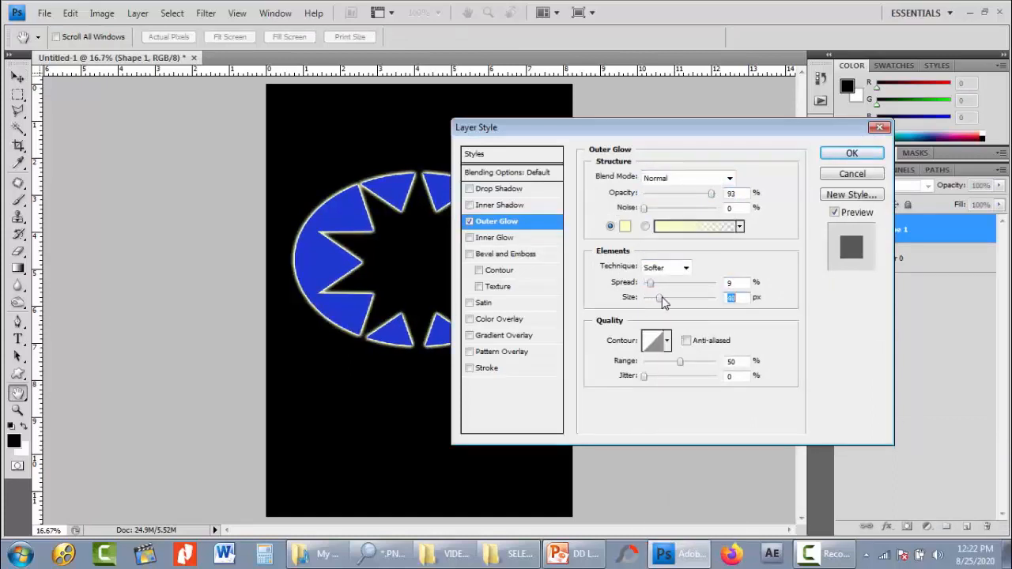
click(840, 153)
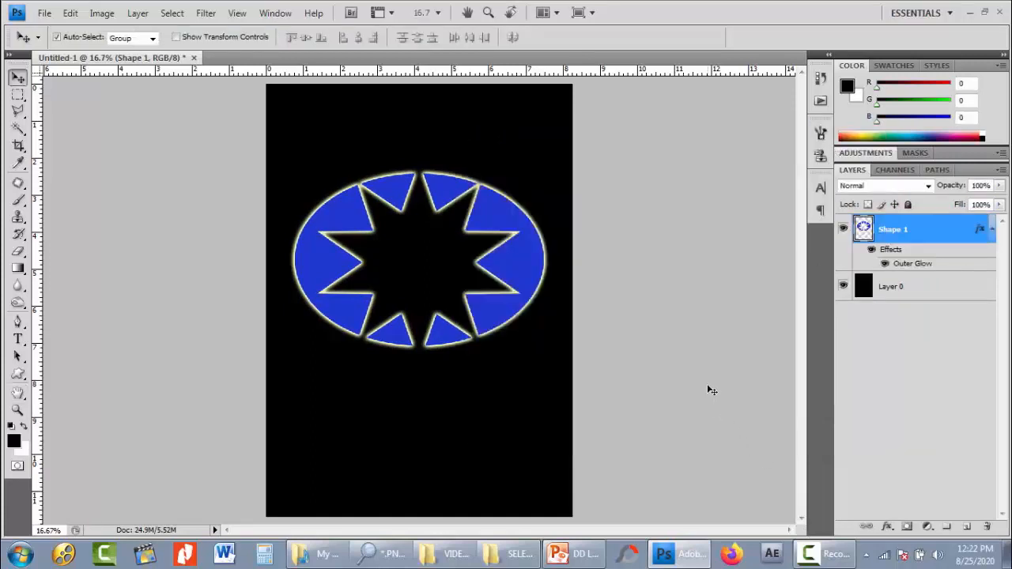
- Move the glowing star-cut ellipse up about 1.7 inches to the upper part of the page
key(ctrl+plus)
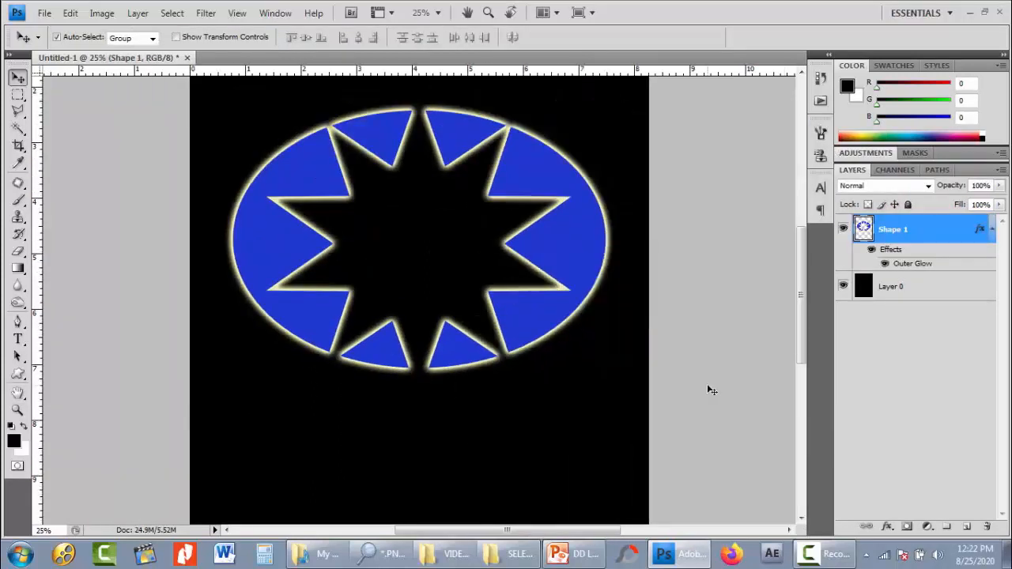
key(ctrl+minus)
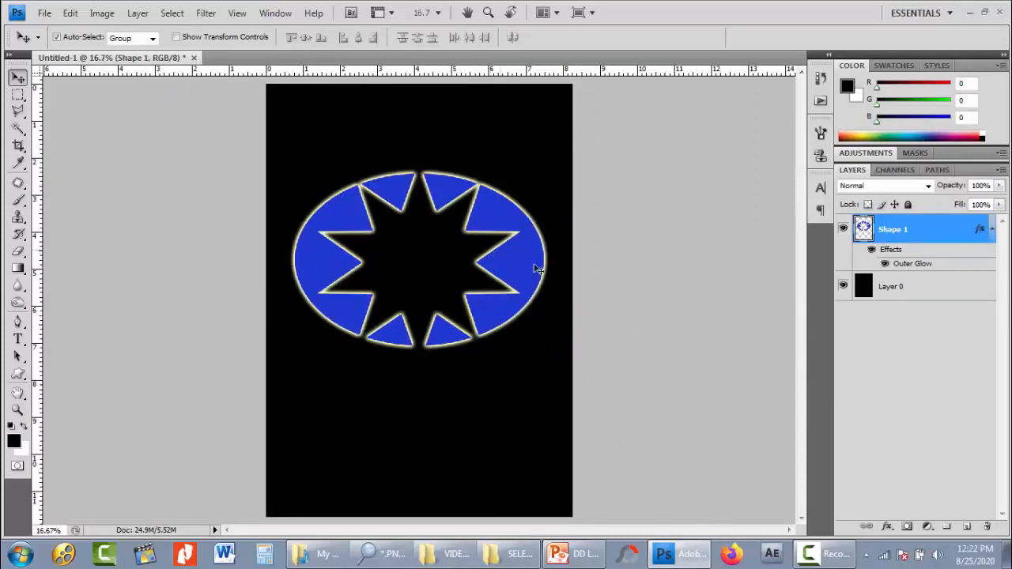
drag(532, 264, 530, 200)
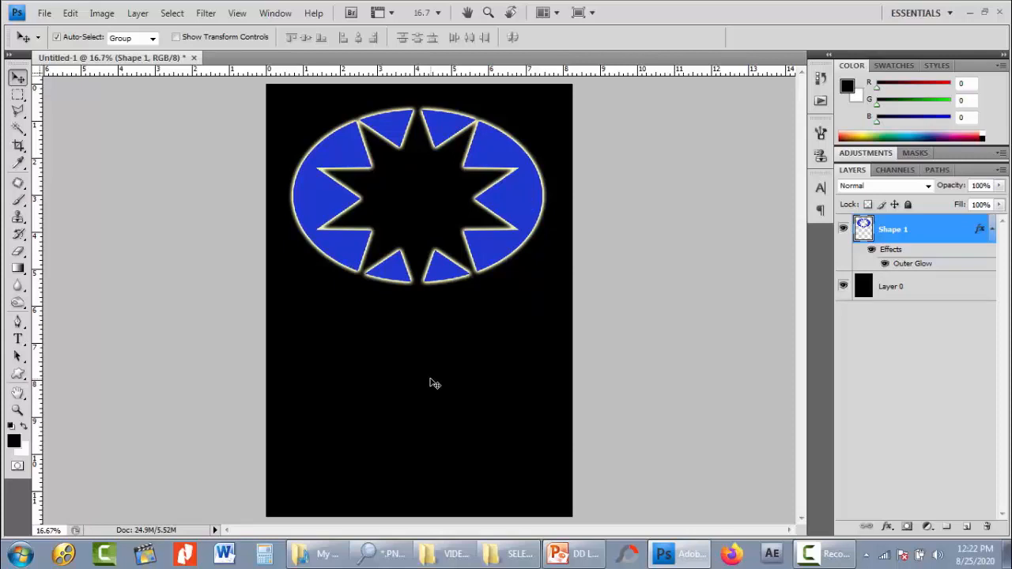
- Add a new layer and draw a black rectangle shape about 5.7 by 2.1 inches below the ellipse
click(966, 527)
key(u)
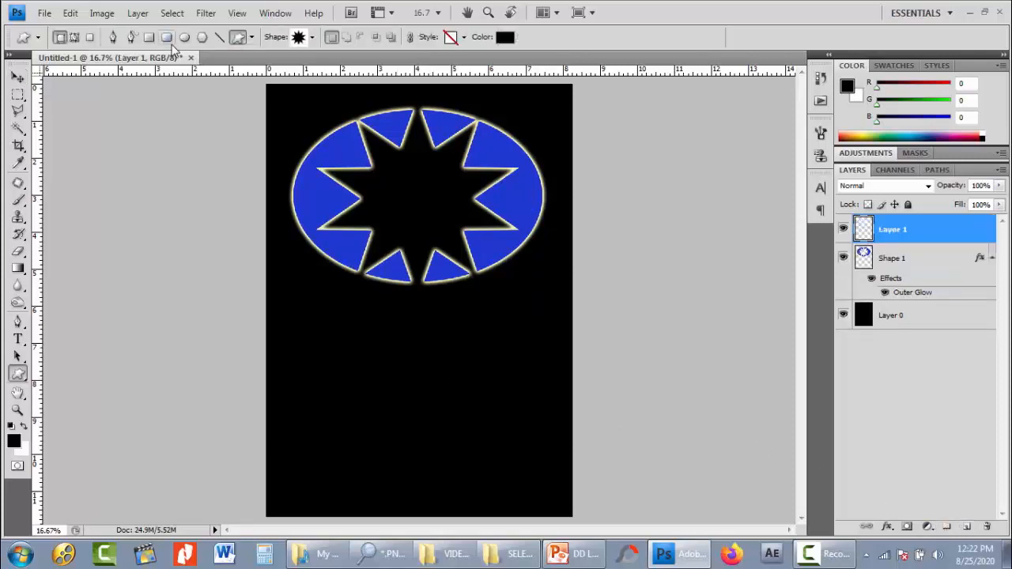
click(149, 37)
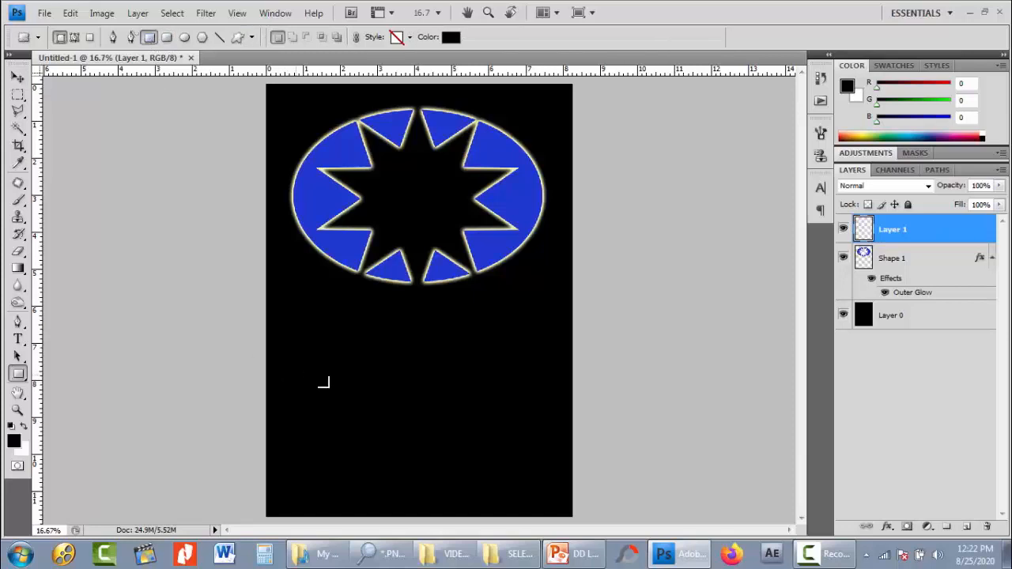
drag(329, 348, 541, 427)
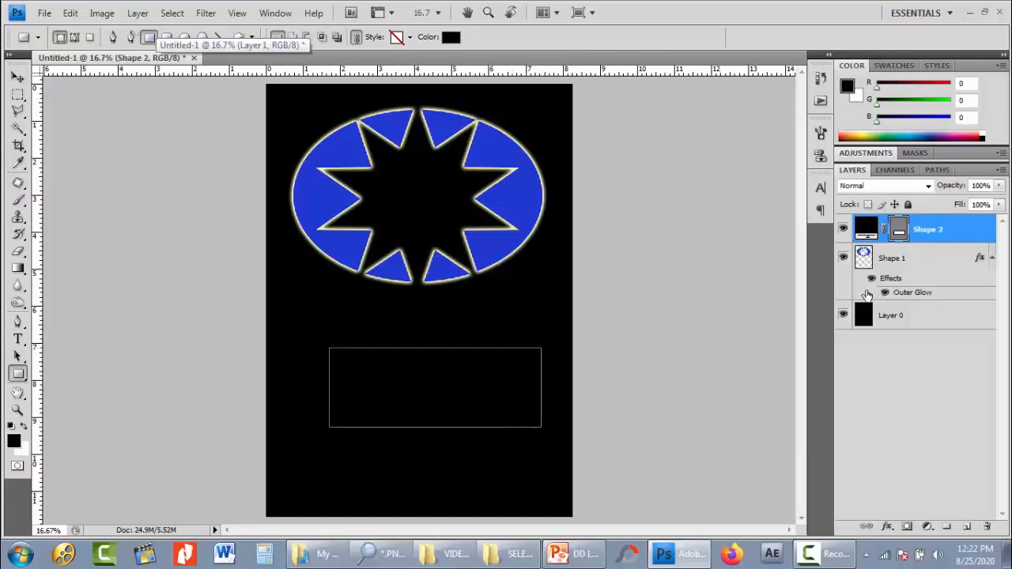
- Recolor the rectangle shape to red #fa001d and shift it slightly left beneath the ellipse
double_click(867, 231)
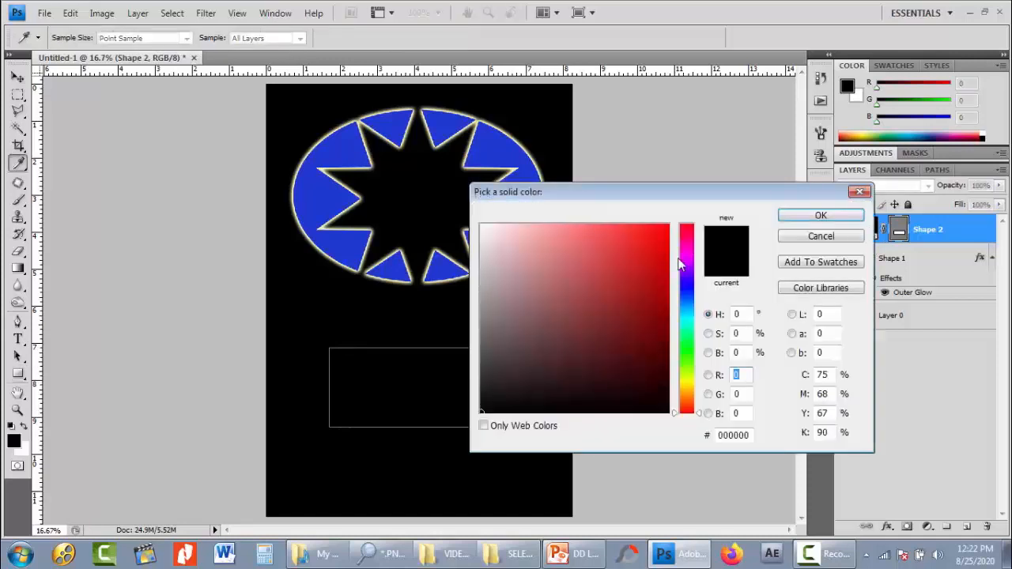
click(688, 229)
click(668, 228)
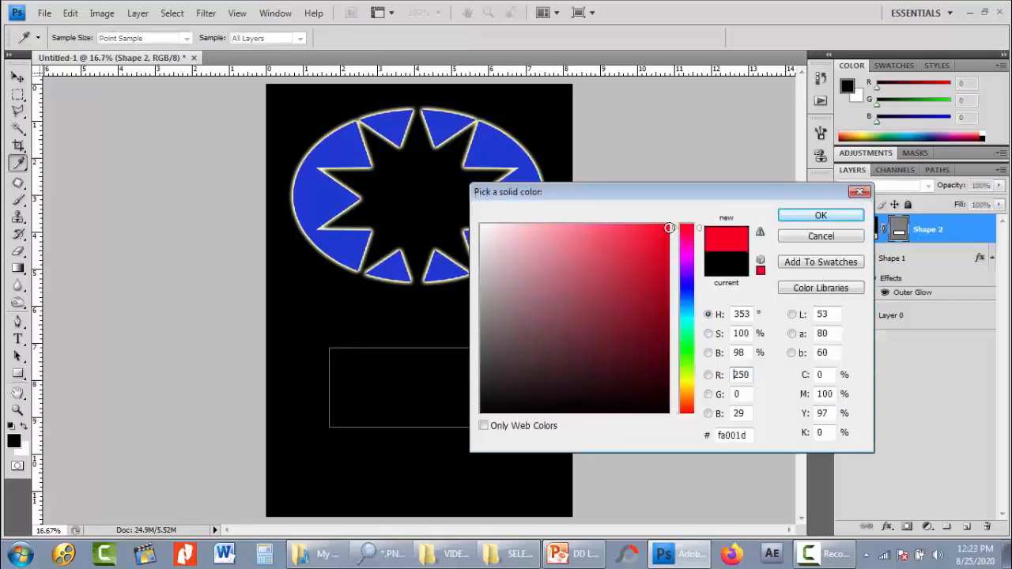
click(805, 221)
key(v)
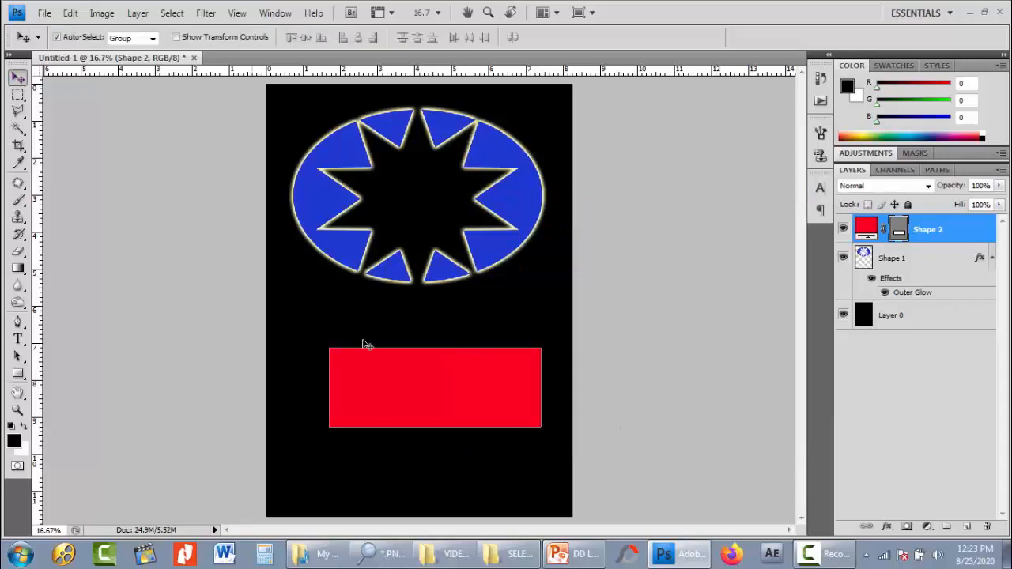
drag(375, 375, 367, 376)
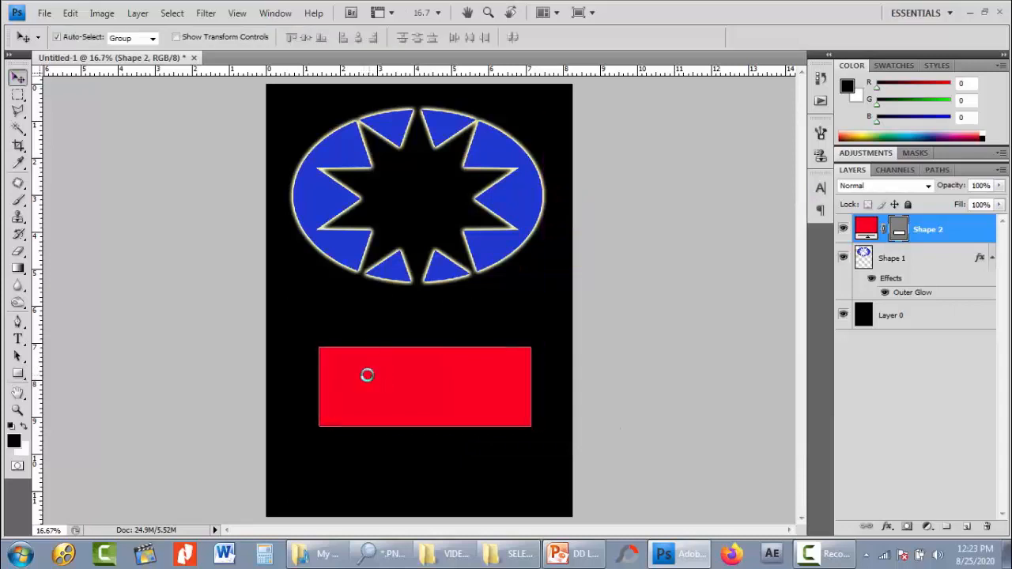
- Choose the solid heart from the custom shape library for the Custom Shape tool
key(u)
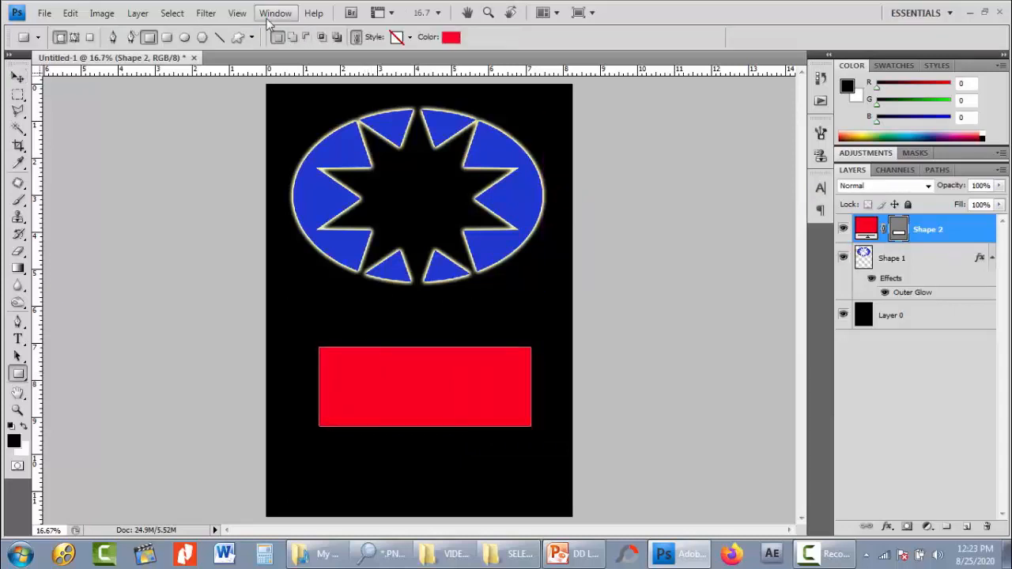
click(238, 37)
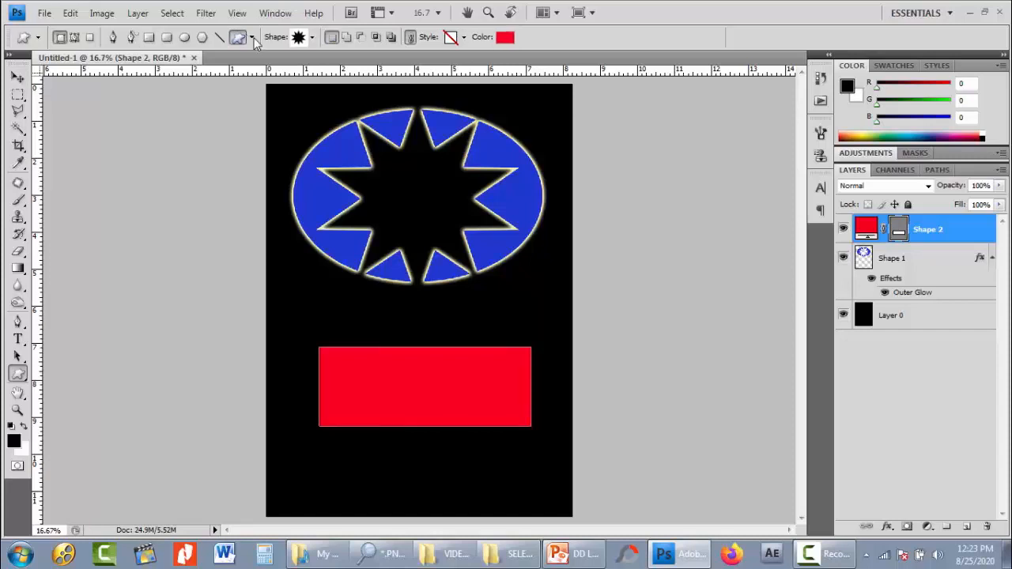
click(313, 38)
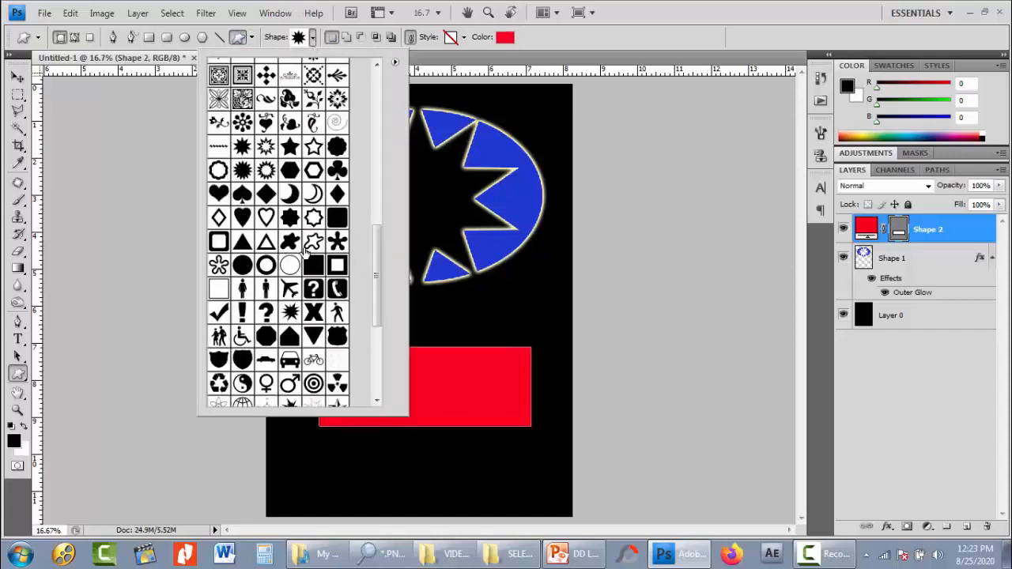
click(242, 217)
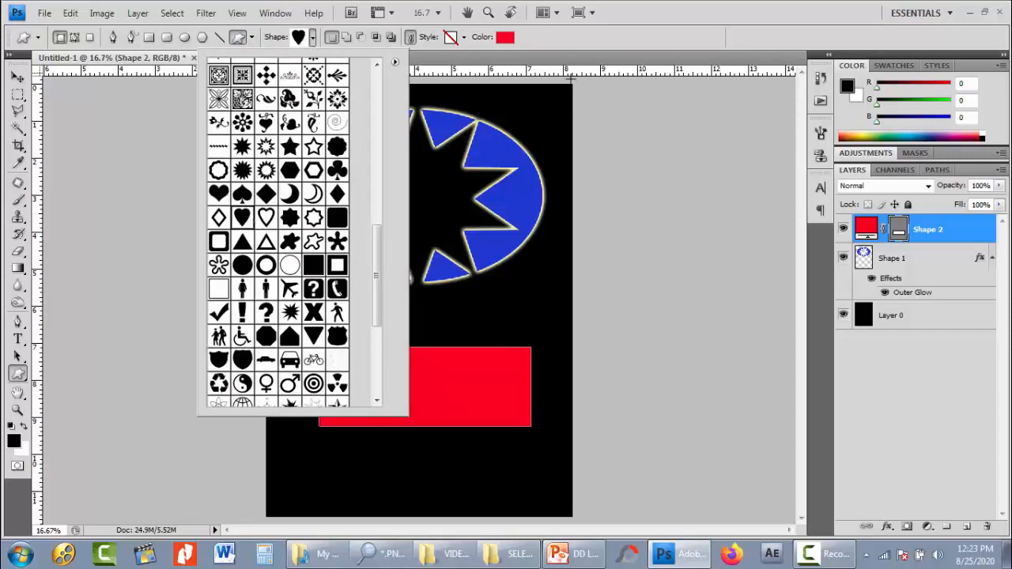
click(582, 47)
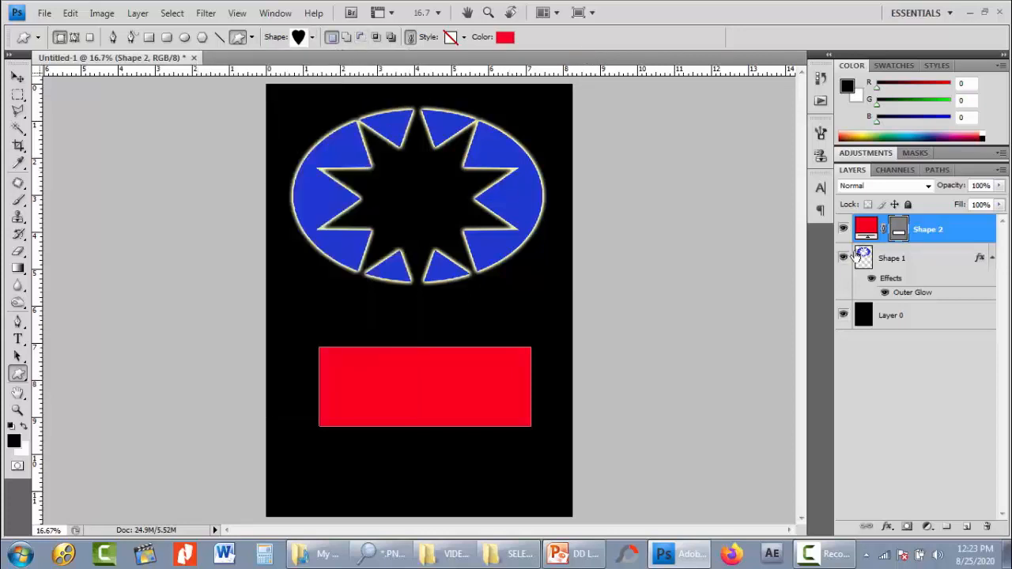
- Intersect the red rectangle with a heart about 4.6 inches wide and 4.3 inches tall, and hide the path outline
click(901, 233)
click(902, 233)
click(376, 38)
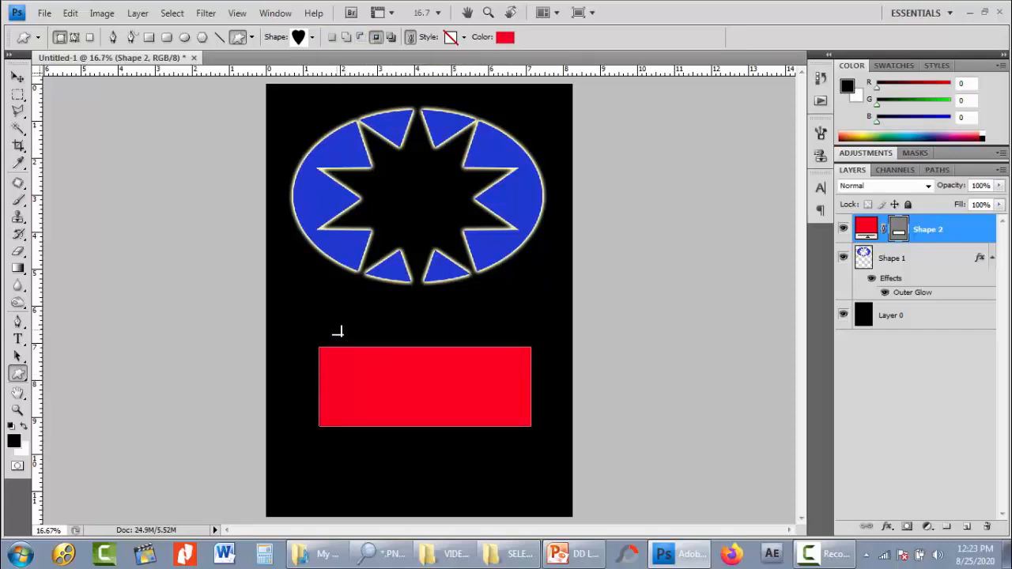
drag(339, 319, 510, 477)
key(v)
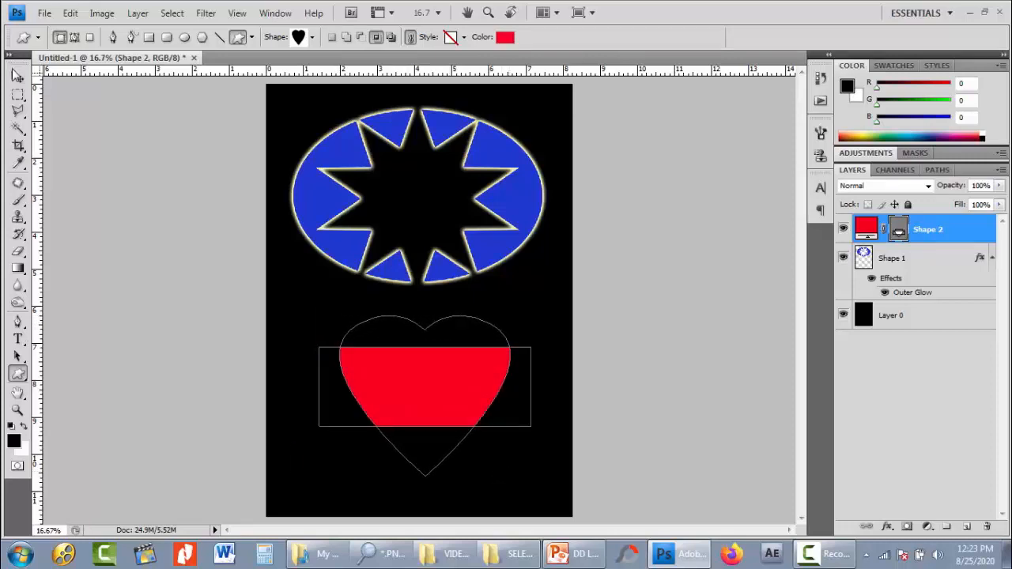
click(531, 322)
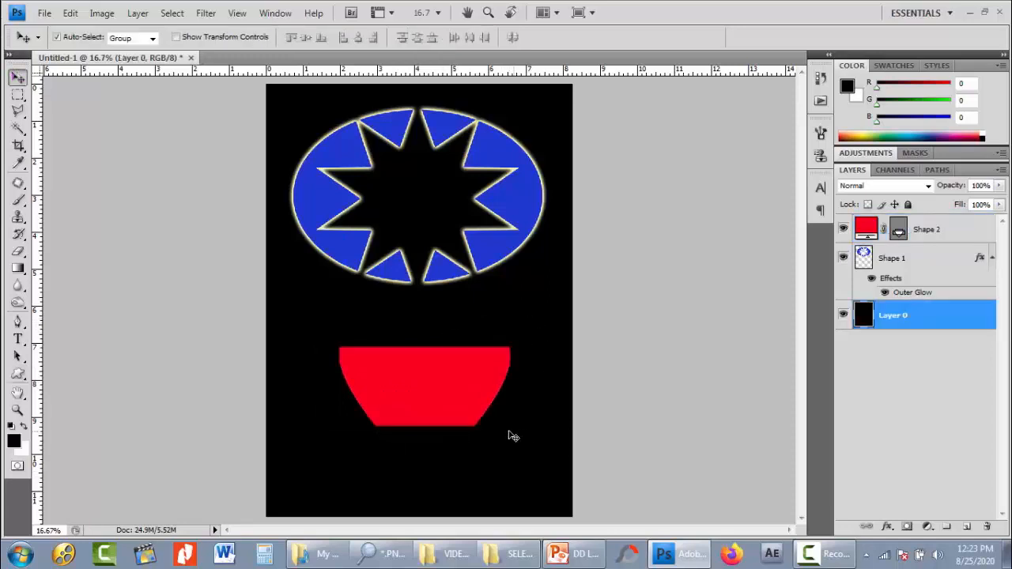
click(471, 397)
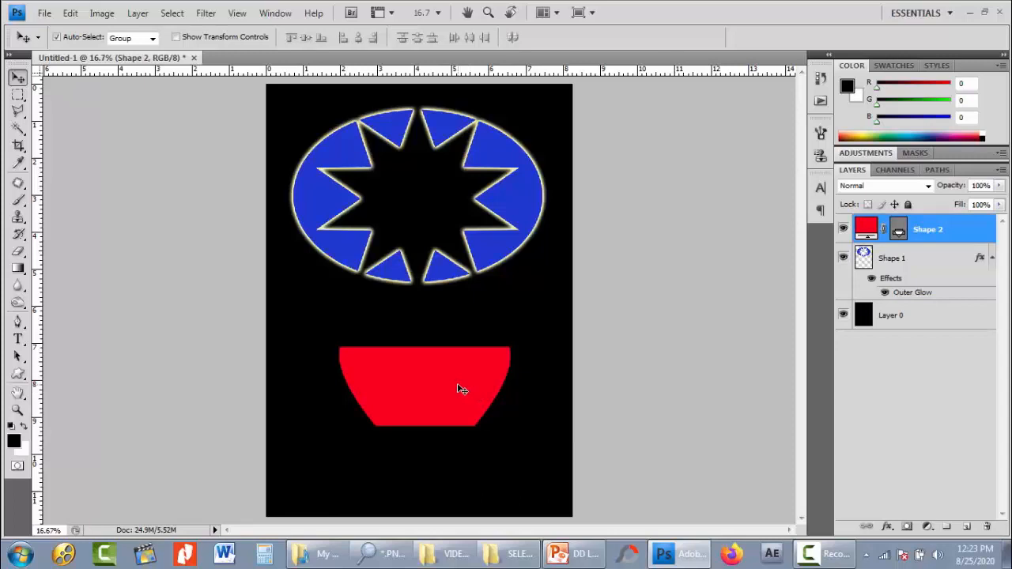
- Undo the heart intersection and the red rectangle, back to the empty Layer 1
key(ctrl+alt+z)
key(ctrl+alt+z)
key(ctrl+alt+z)
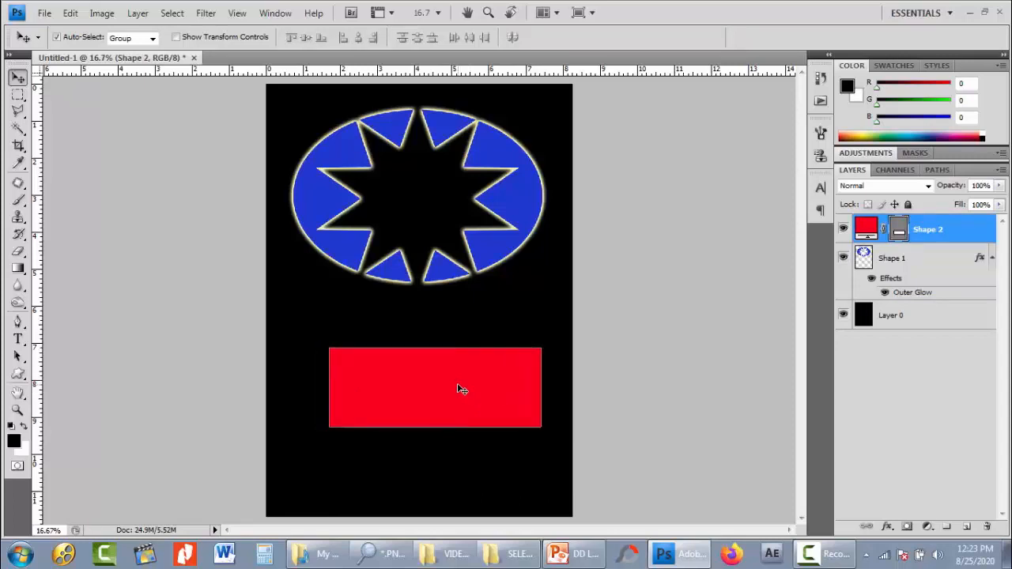
key(ctrl+alt+z)
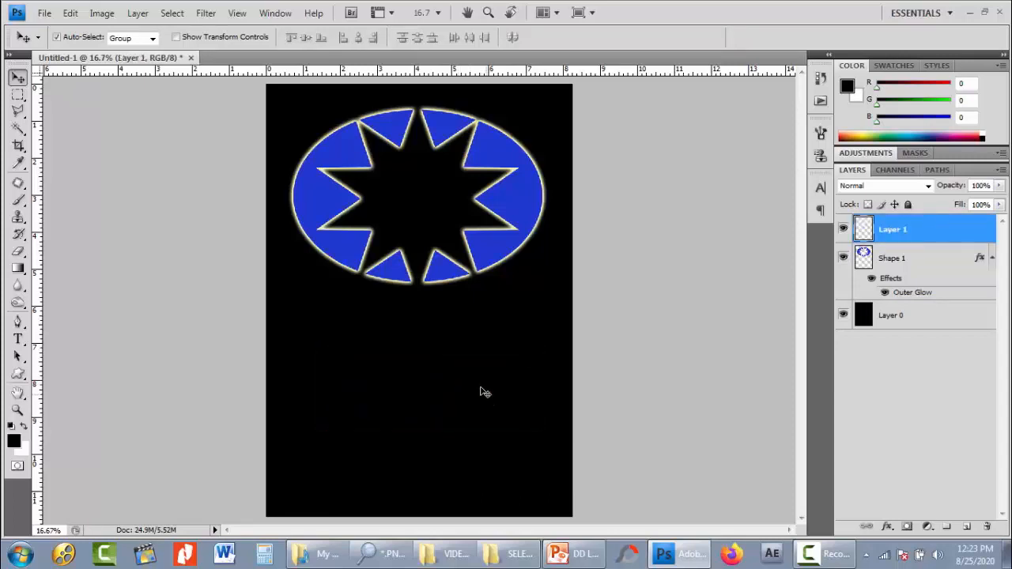
- Draw a rounded rectangle about 6.1 by 3 inches with a 10 px corner radius below the ellipse
key(u)
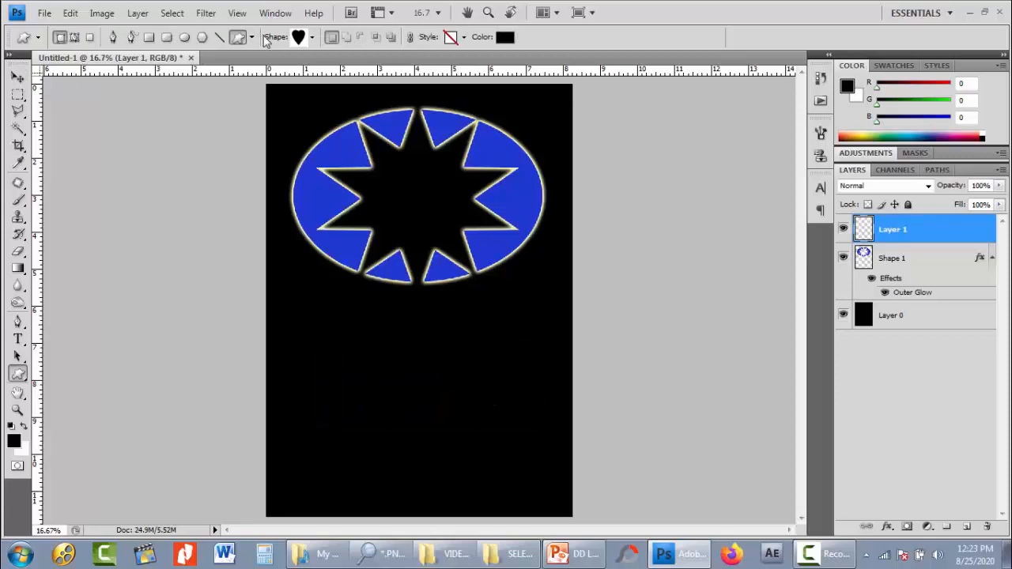
click(166, 37)
drag(322, 354, 548, 466)
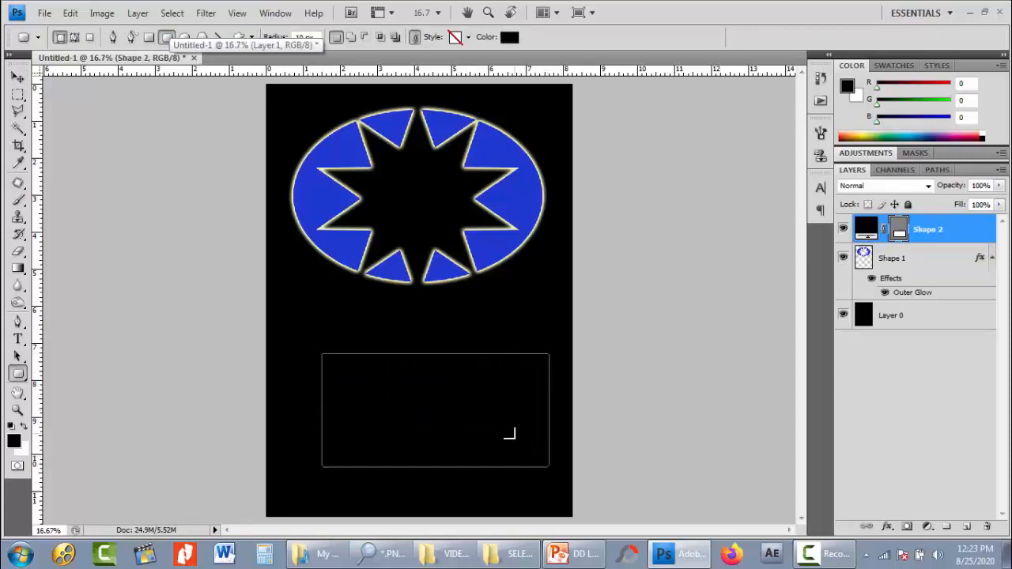
- Recolor the rounded rectangle to bright red and shift it slightly left beneath the ellipse
double_click(866, 228)
click(669, 227)
click(782, 220)
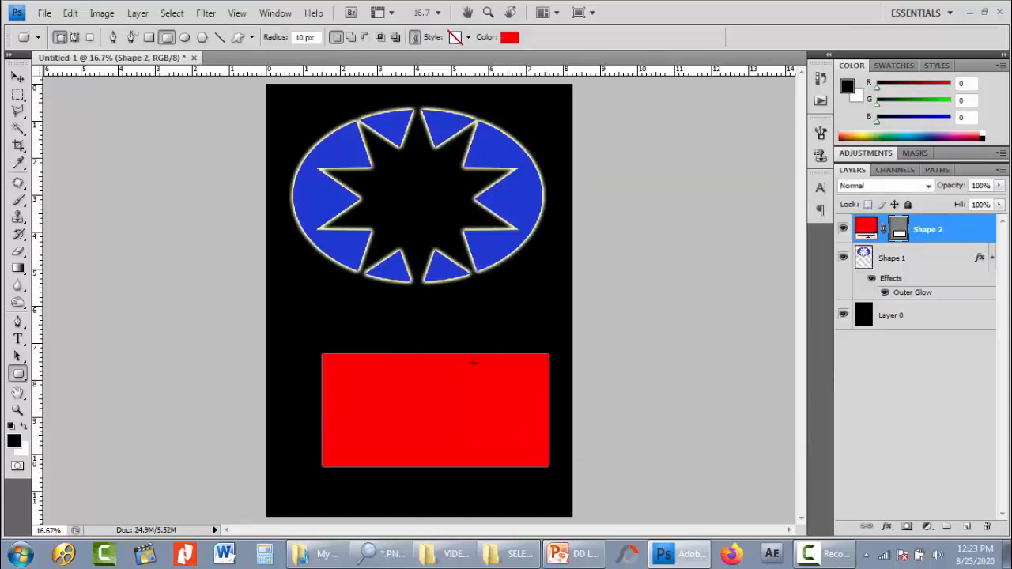
click(18, 76)
drag(352, 390, 345, 390)
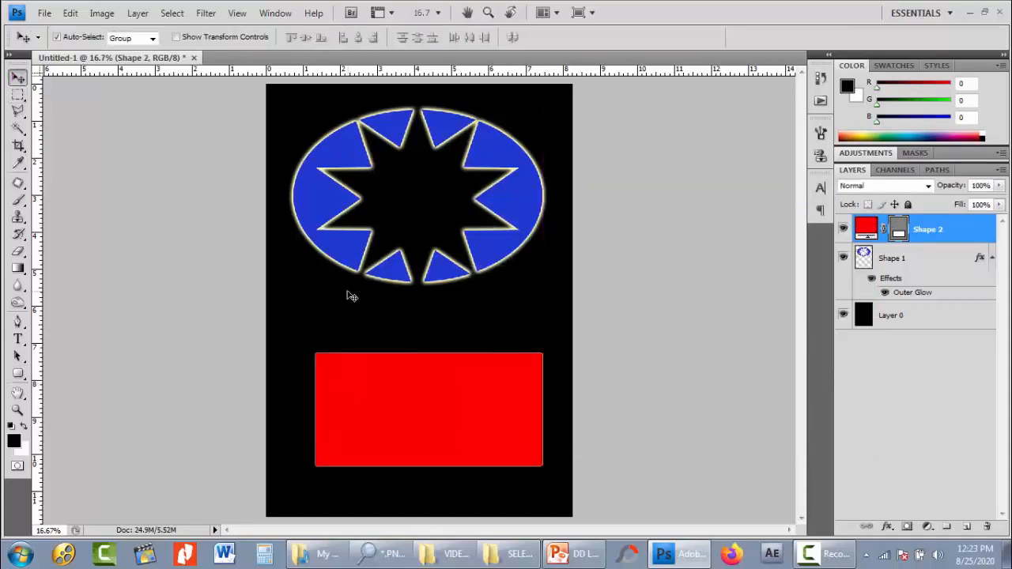
- Subtract a heart about 2.7 inches wide and 3 inches tall from the red rounded rectangle, and undo the subtraction
key(u)
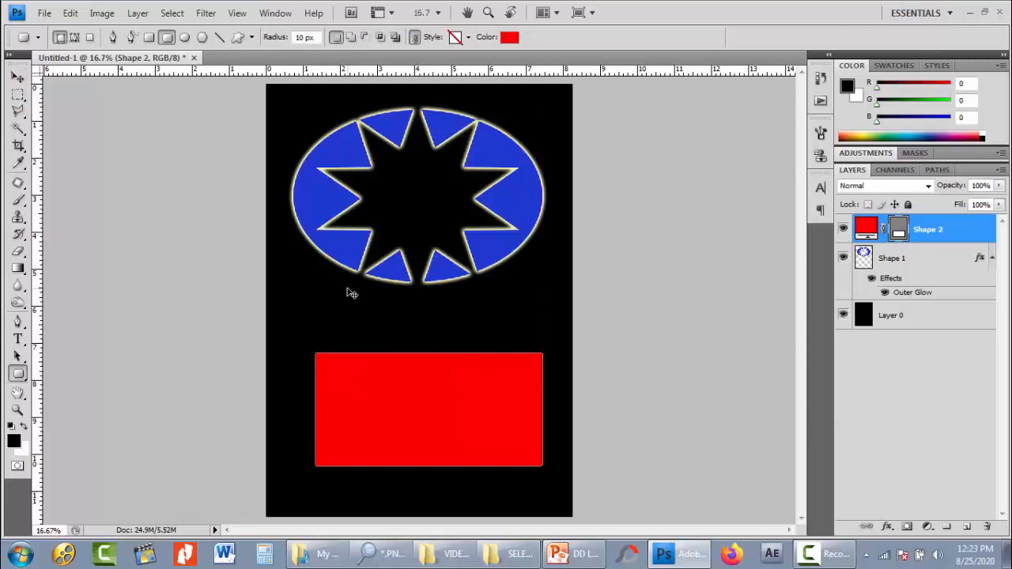
click(237, 37)
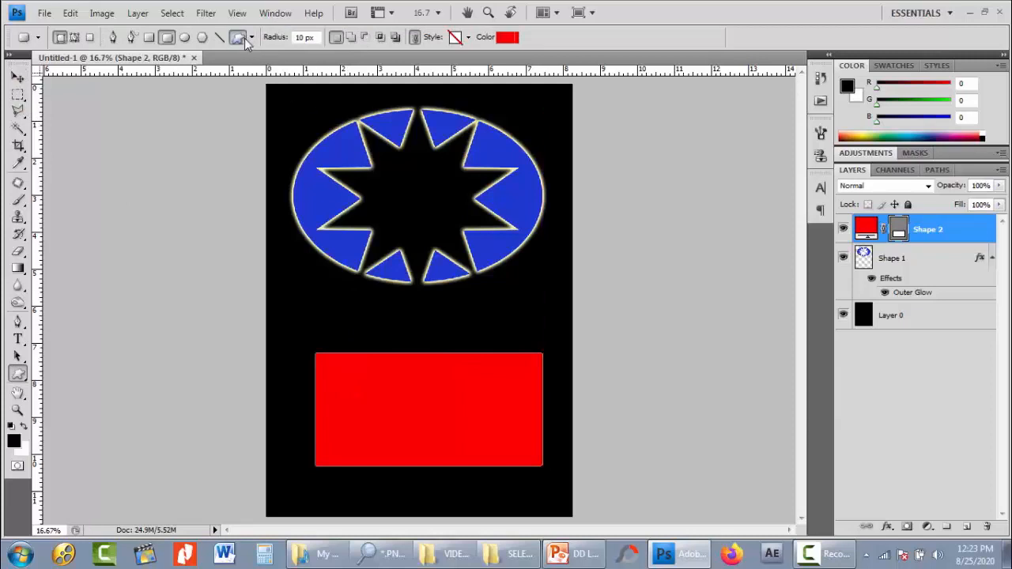
click(362, 38)
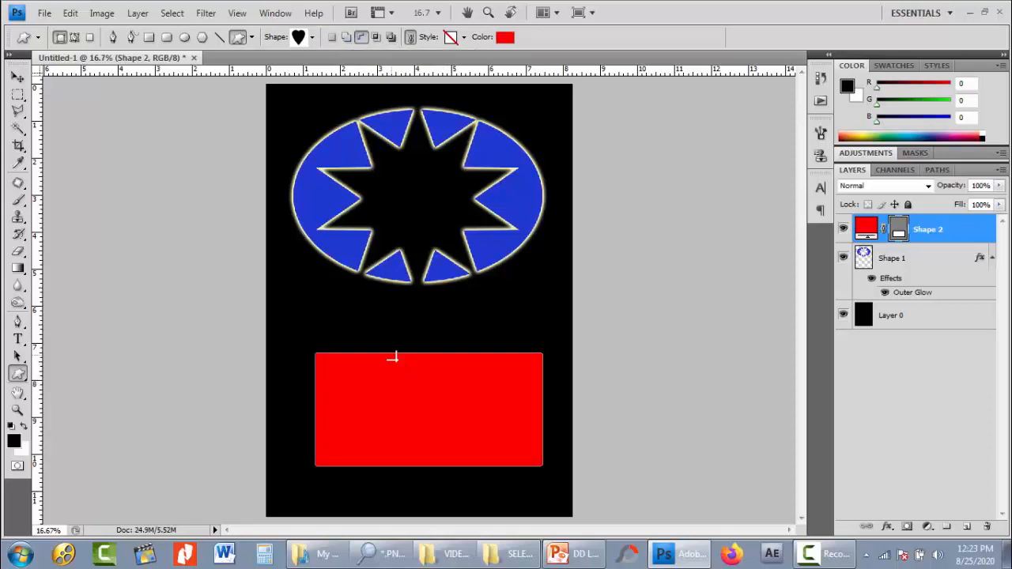
drag(445, 442, 493, 466)
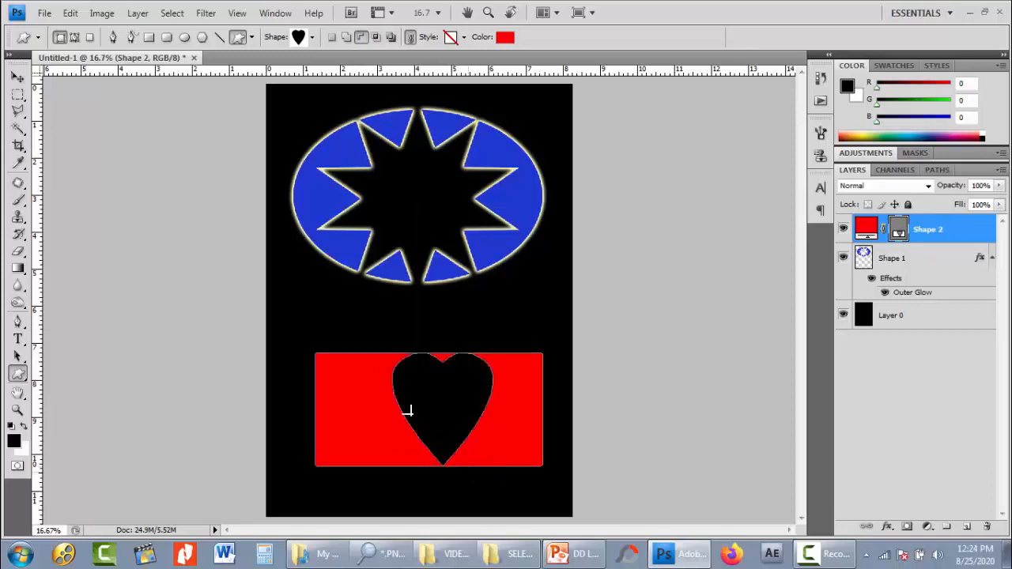
click(17, 77)
click(605, 387)
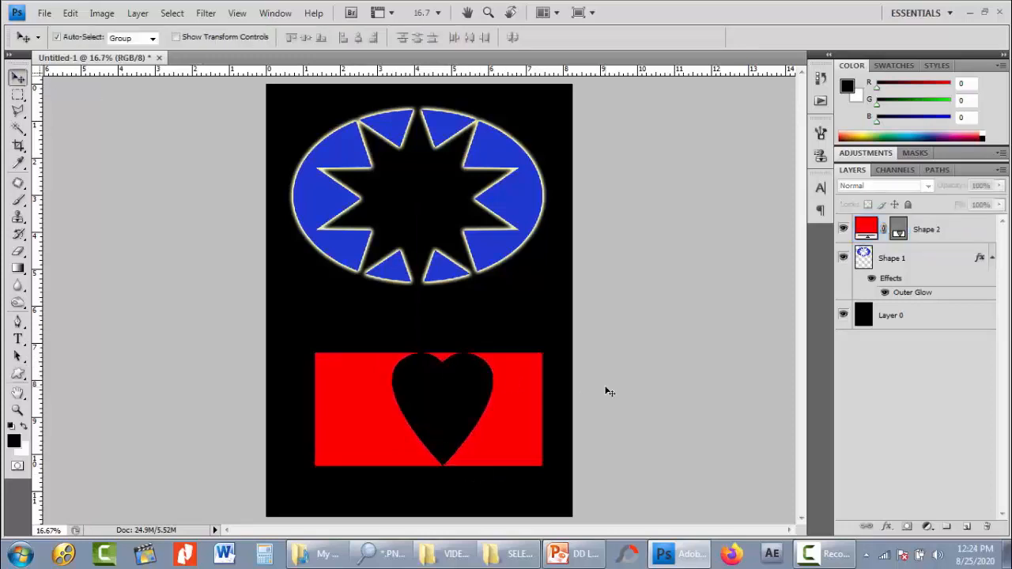
click(528, 415)
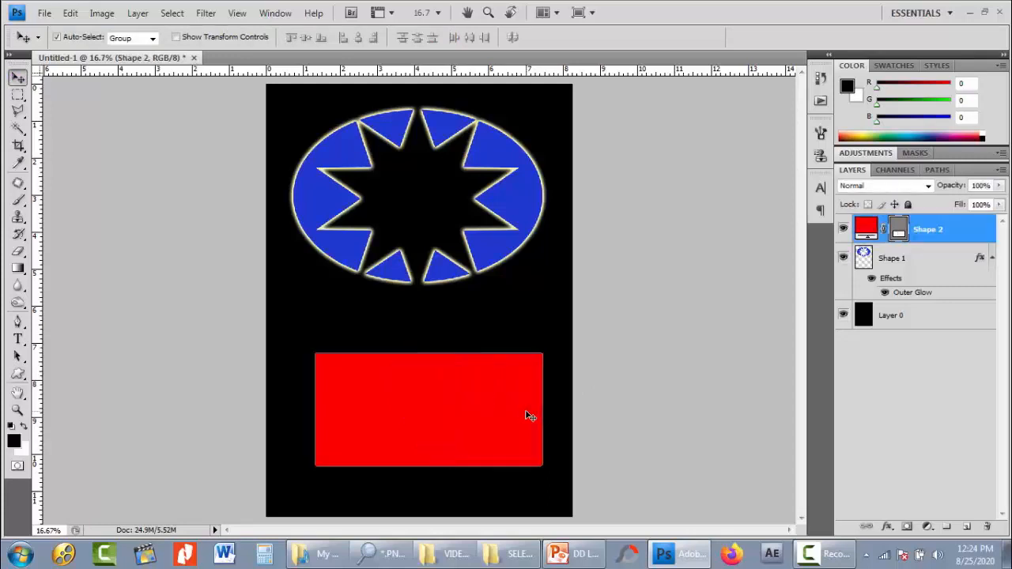
- Add a heart about 3.7 inches wide and 4.7 inches tall to the red rectangle's shape area, and hide the path outline
key(u)
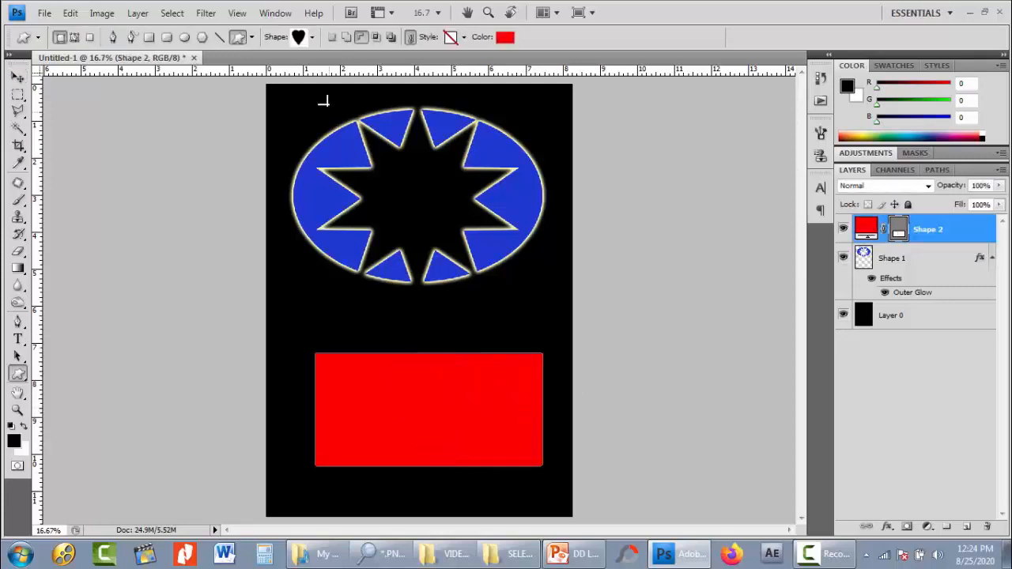
click(347, 37)
click(345, 37)
drag(361, 338, 490, 501)
click(17, 76)
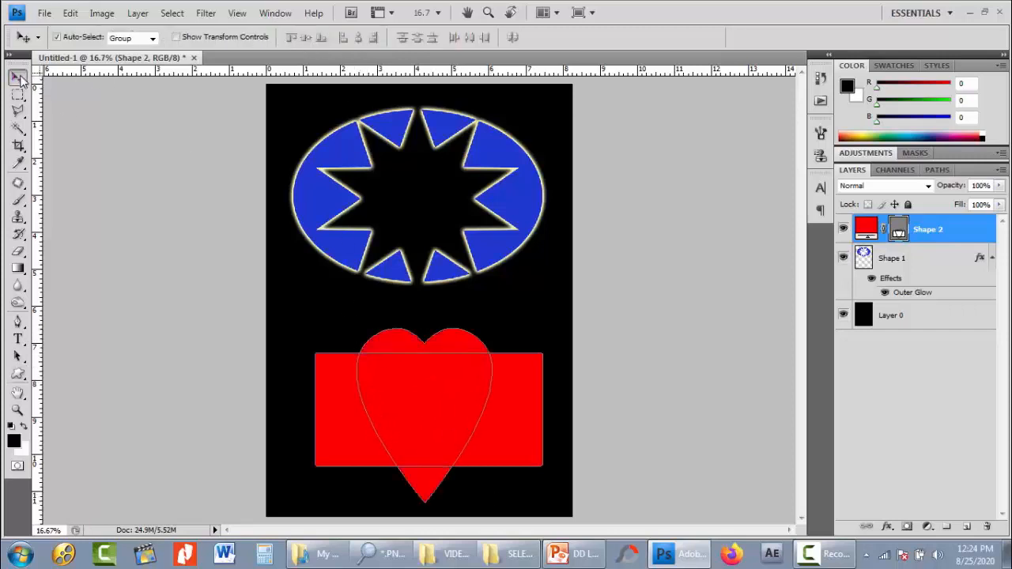
click(491, 325)
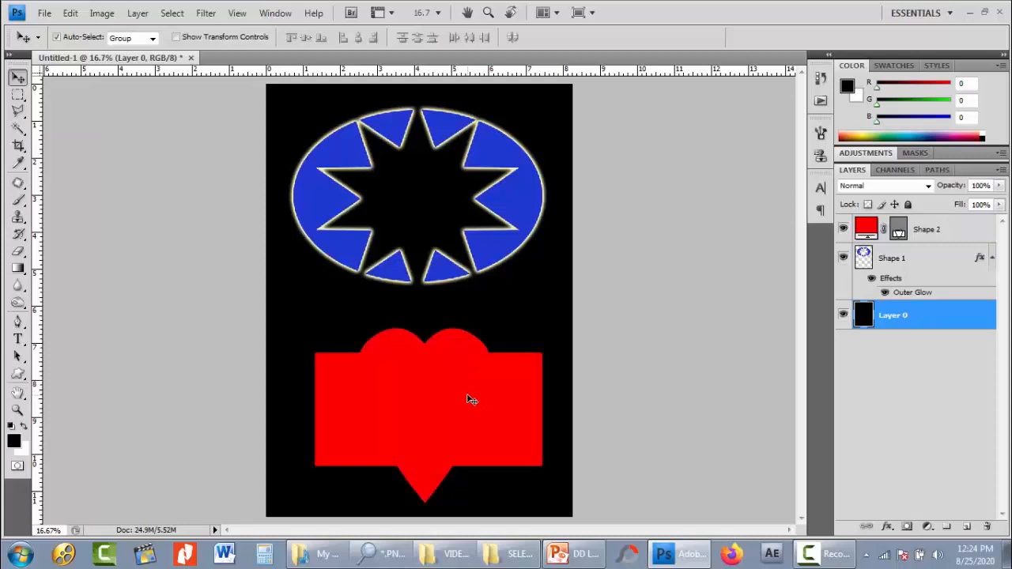
- Rasterize the Shape 2 layer and move the combined red shape up about 0.3 inches
right_click(933, 239)
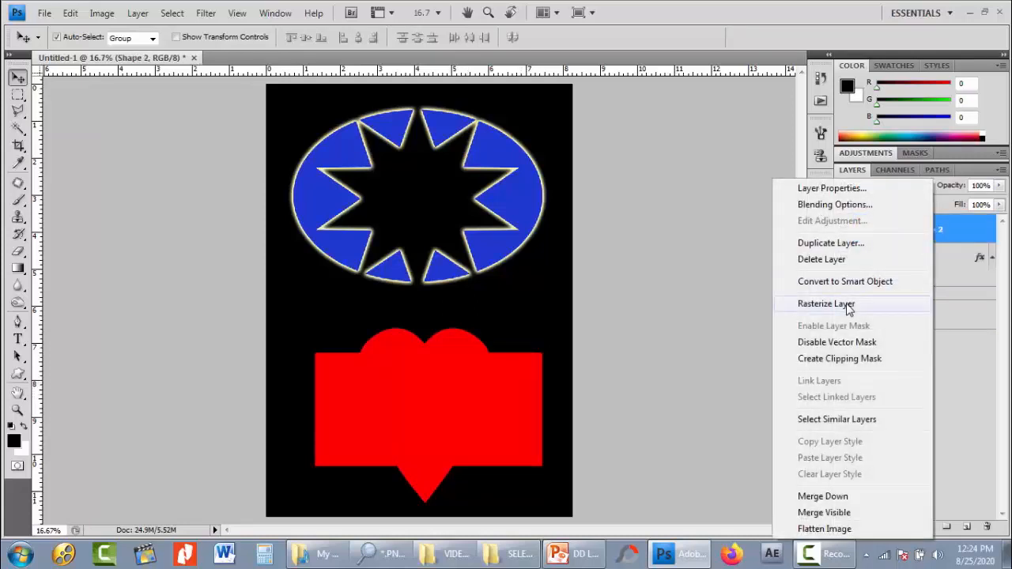
click(838, 241)
drag(497, 375, 488, 363)
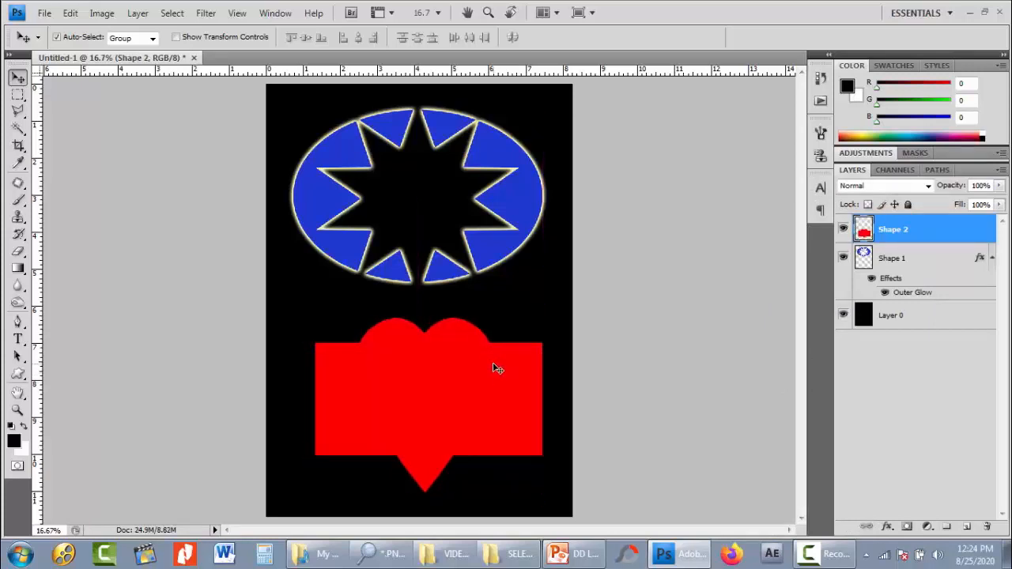
- Add an Outer Glow to the combined red shape in Normal blend mode at 100% opacity
click(887, 527)
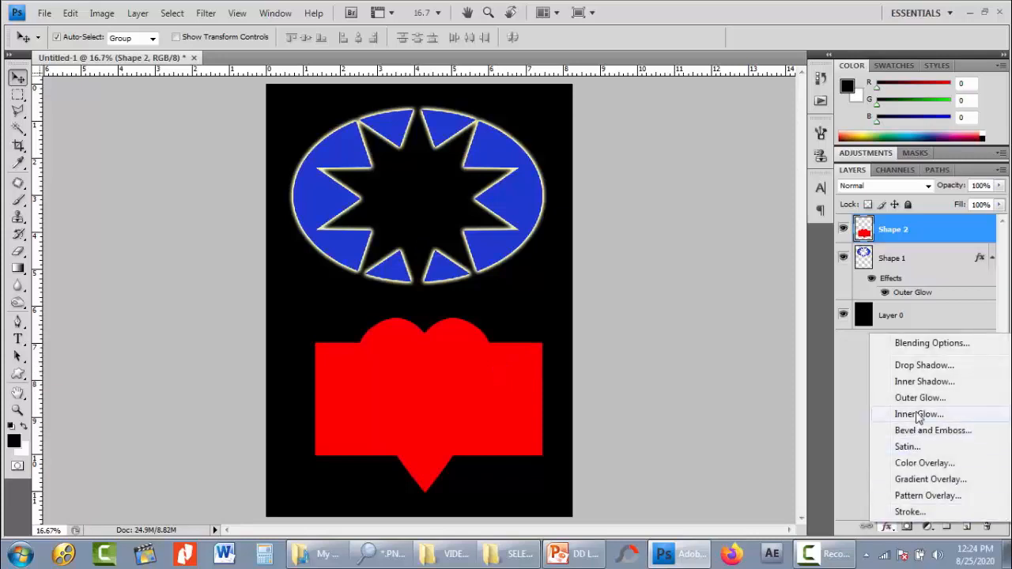
click(918, 398)
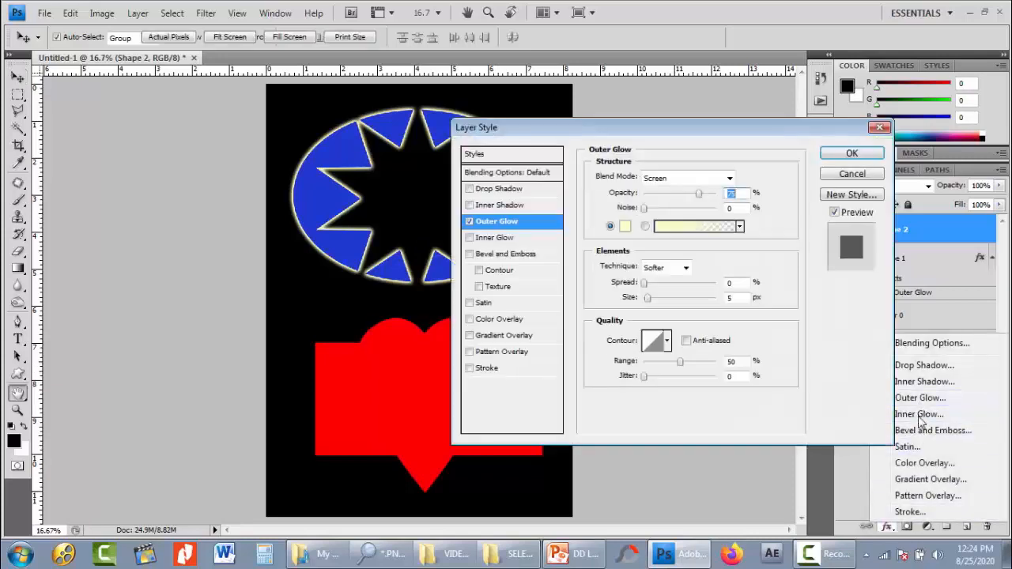
click(677, 182)
click(677, 194)
drag(689, 194, 722, 195)
- Make the outer glow white with 13% spread and a larger size, and apply the layer style
click(625, 228)
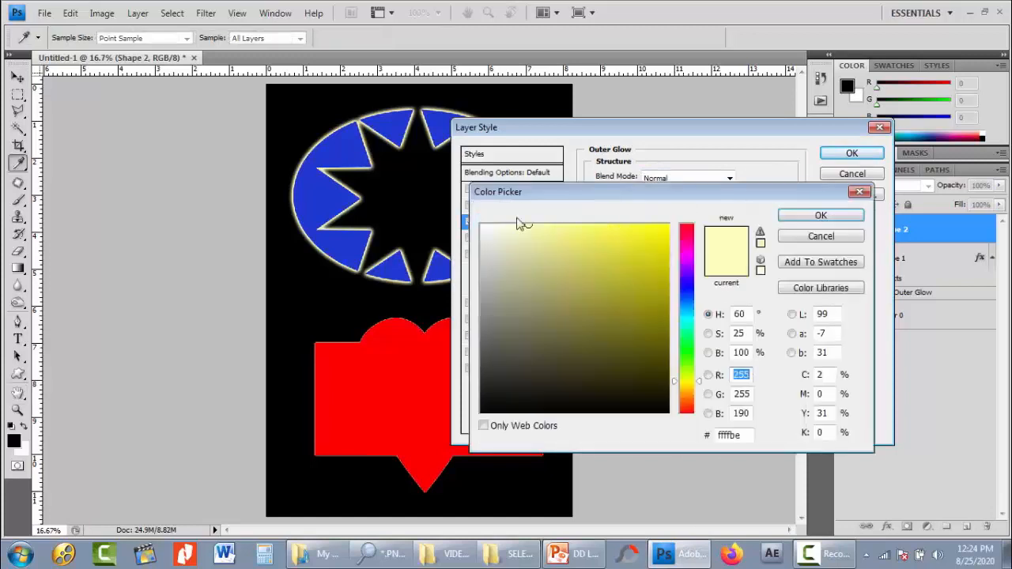
drag(514, 230, 478, 223)
click(806, 217)
drag(645, 284, 662, 299)
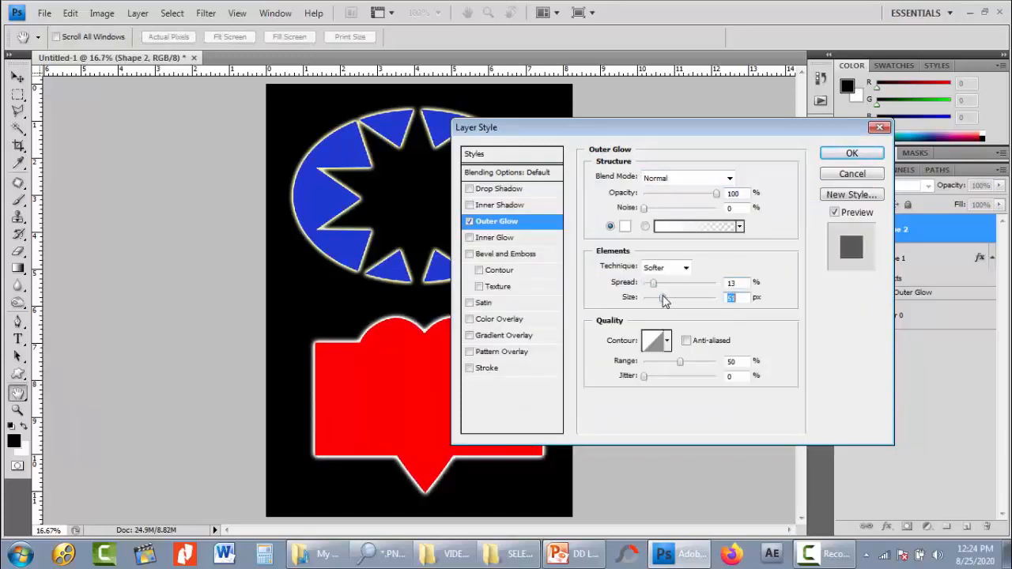
click(842, 157)
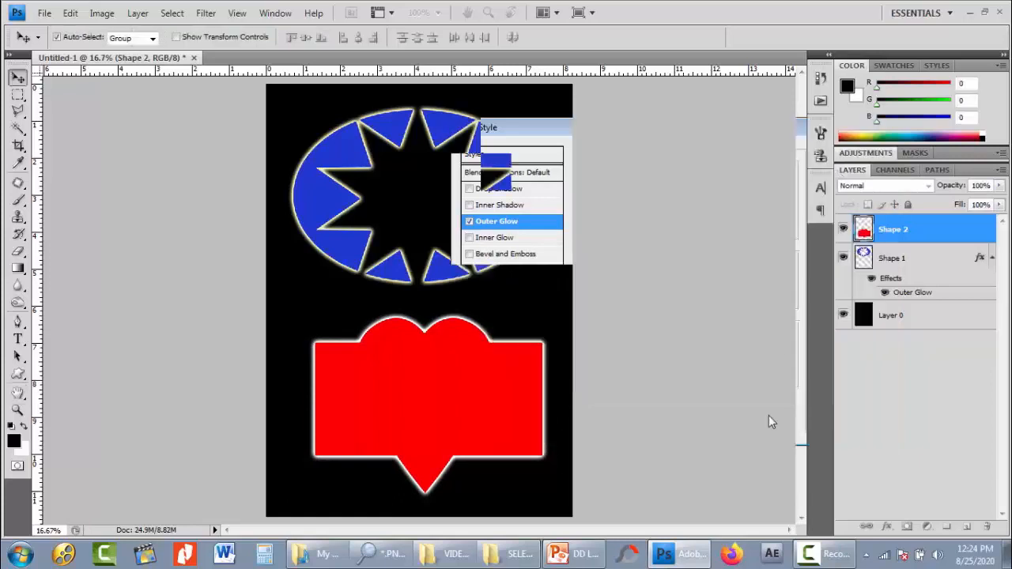